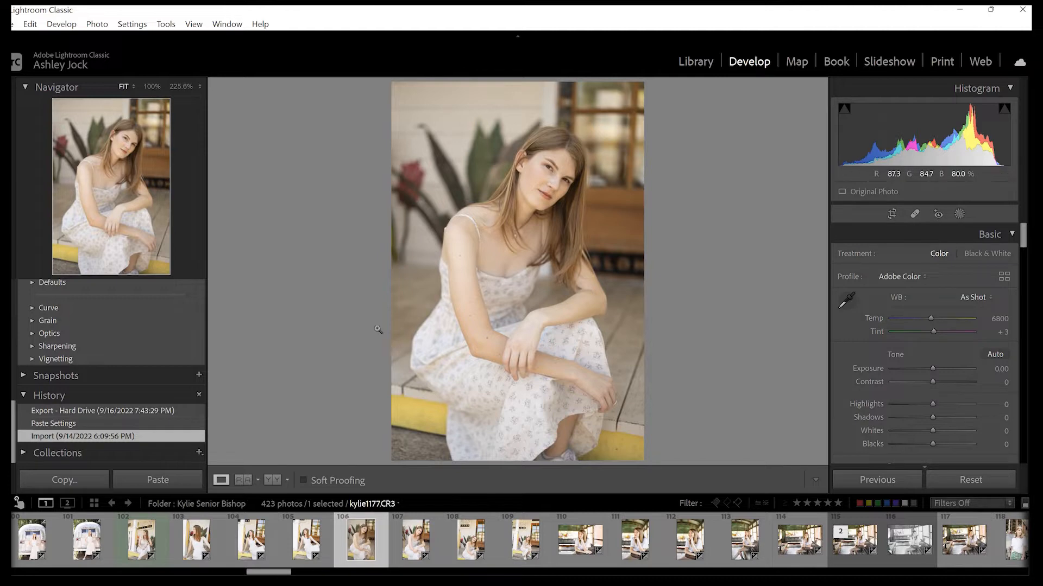
# Apply the General user preset to the seated portrait and review the Basic adjustments it sets.
pyautogui.click(117, 388)
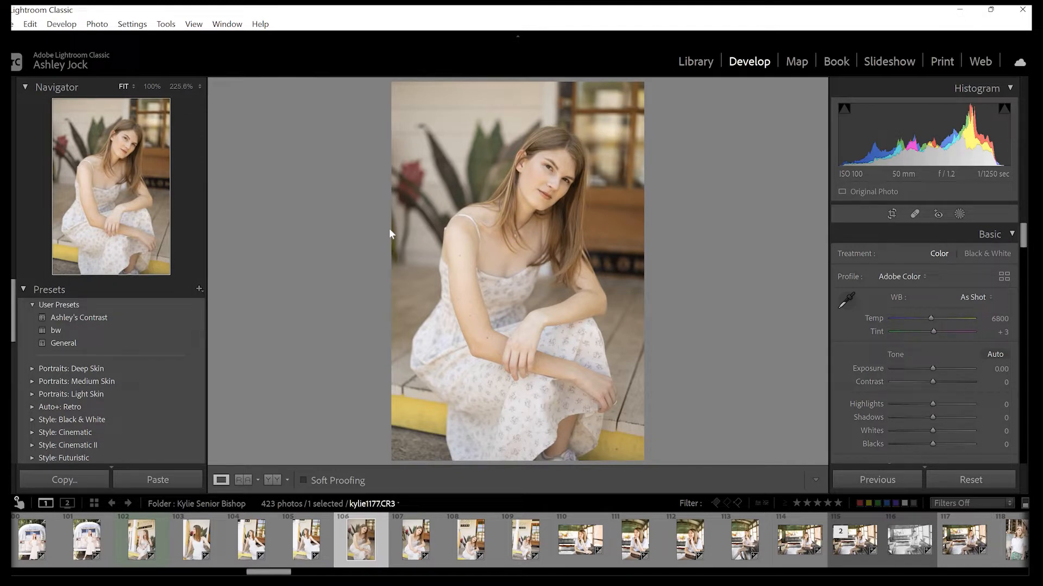
pyautogui.click(60, 343)
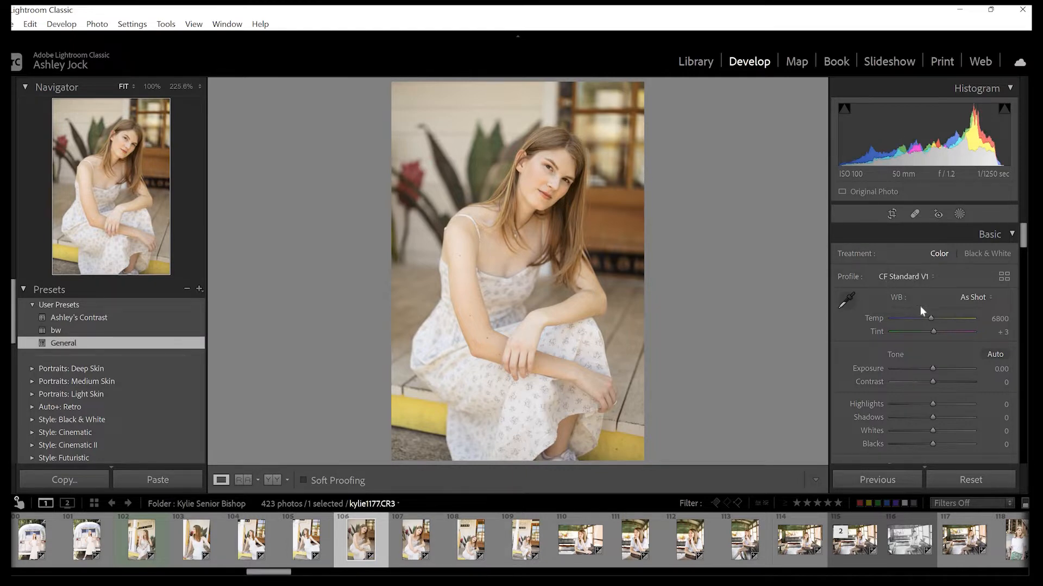
pyautogui.scroll(-5, 934, 347)
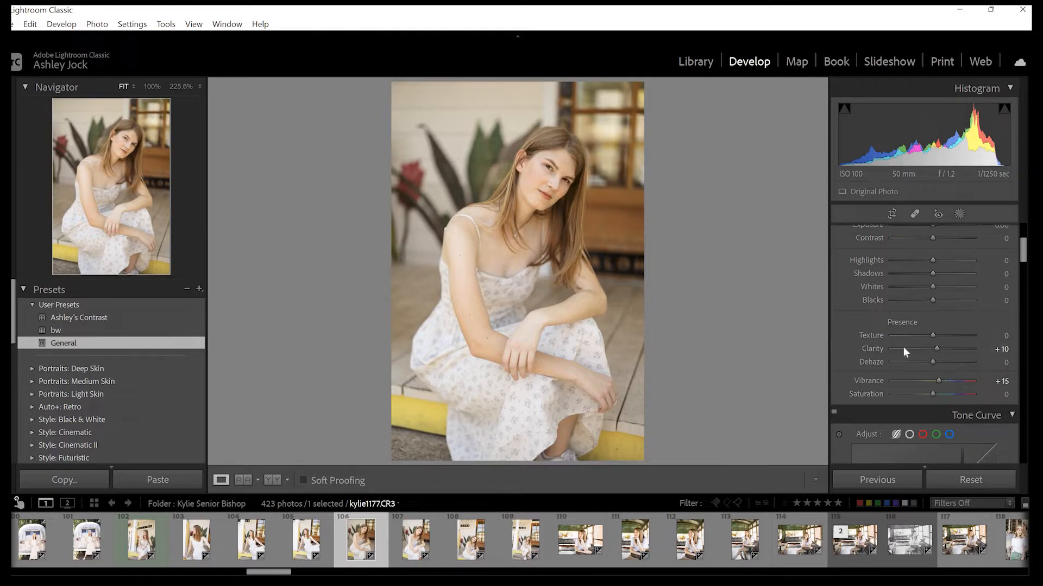
pyautogui.scroll(5, 908, 350)
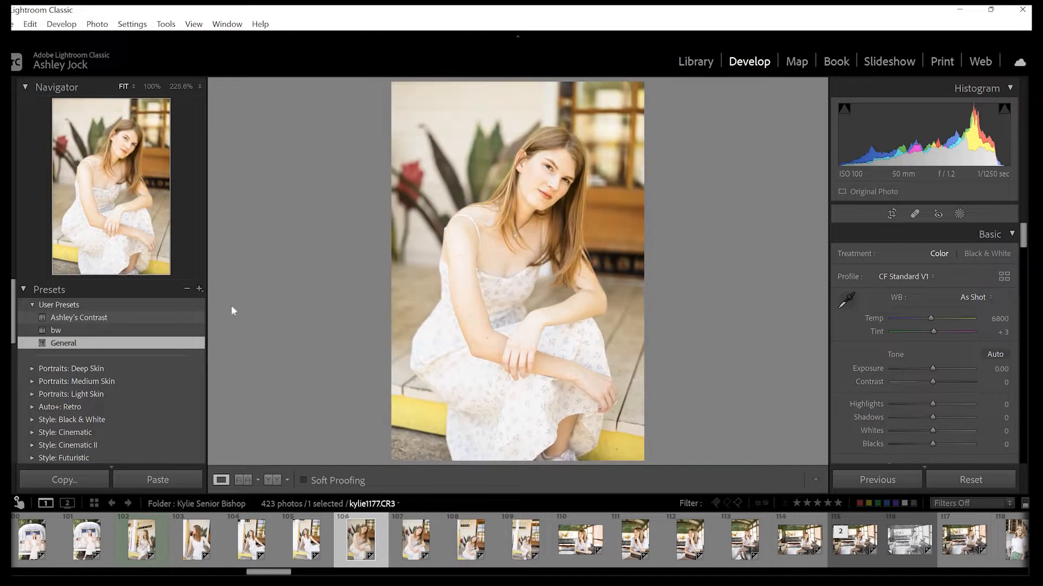
# Apply the custom contrast user preset and set the Lights region of the tone curve to +19.
pyautogui.click(158, 317)
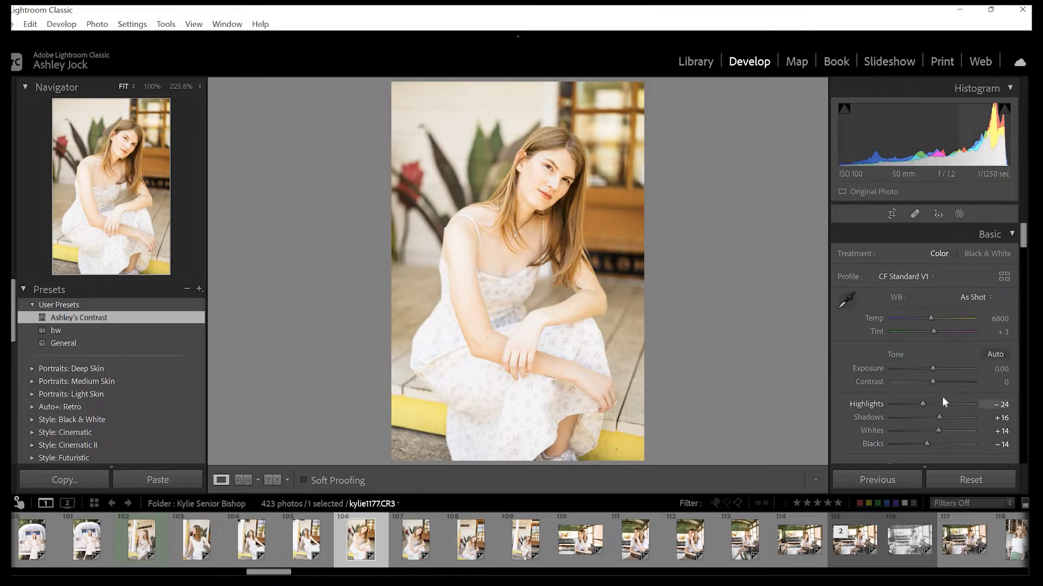
pyautogui.scroll(-5, 940, 399)
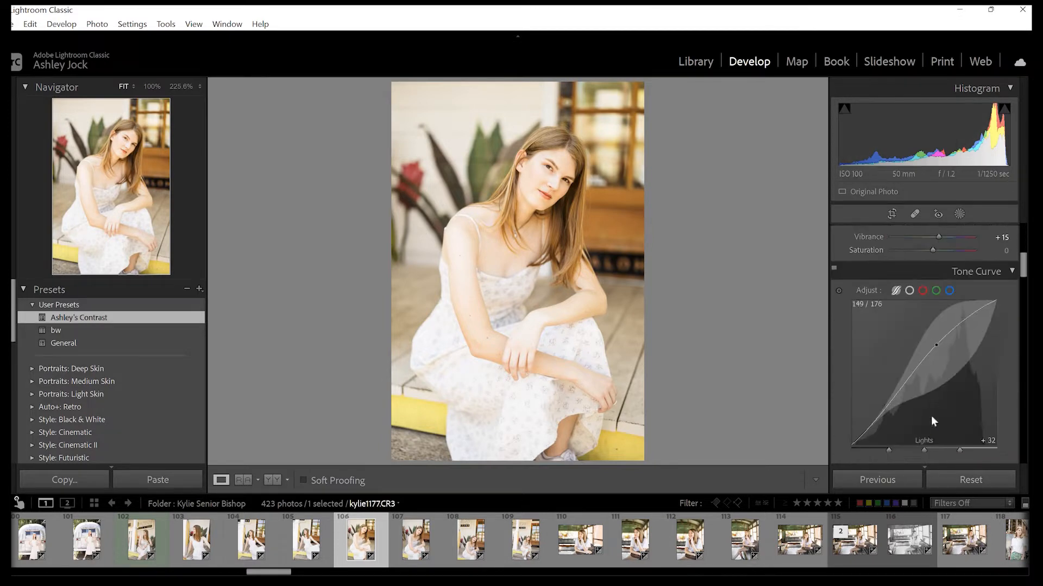
pyautogui.scroll(-2, 931, 421)
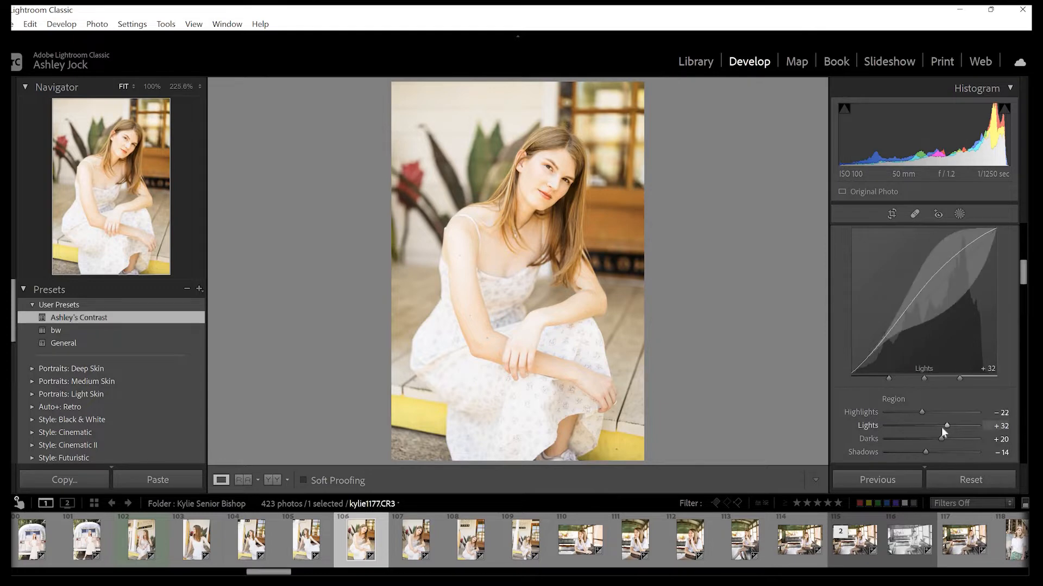
pyautogui.click(941, 427)
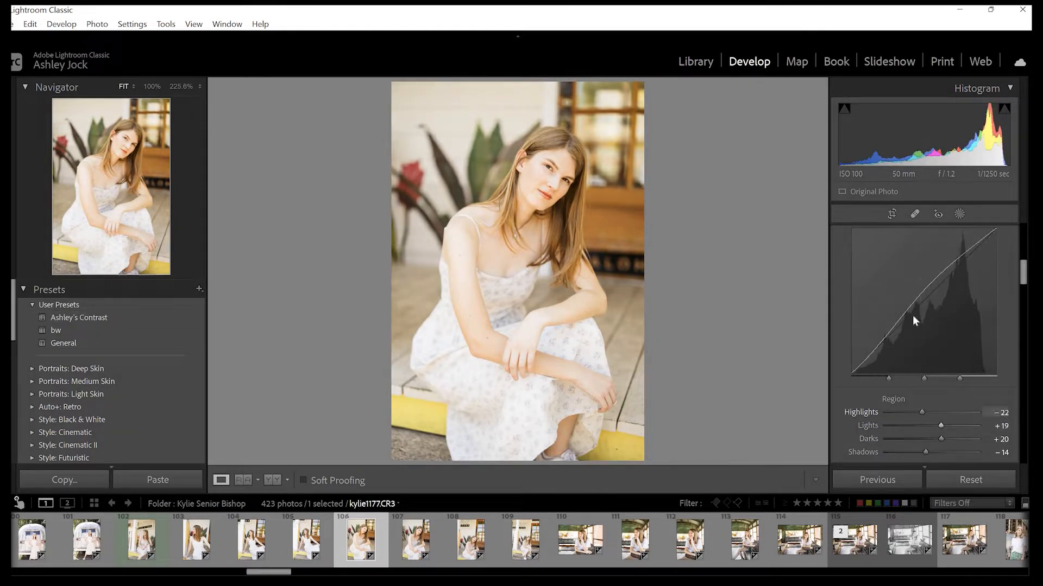
# Examine the point and parametric tone curves along with the Basic tone and presence settings.
pyautogui.scroll(2, 896, 291)
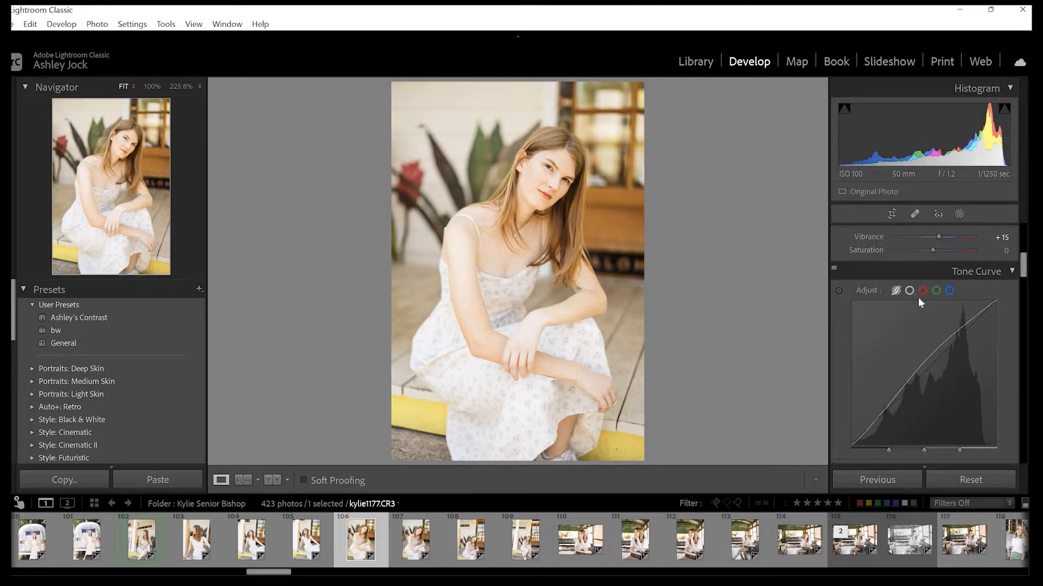
pyautogui.scroll(-3, 970, 325)
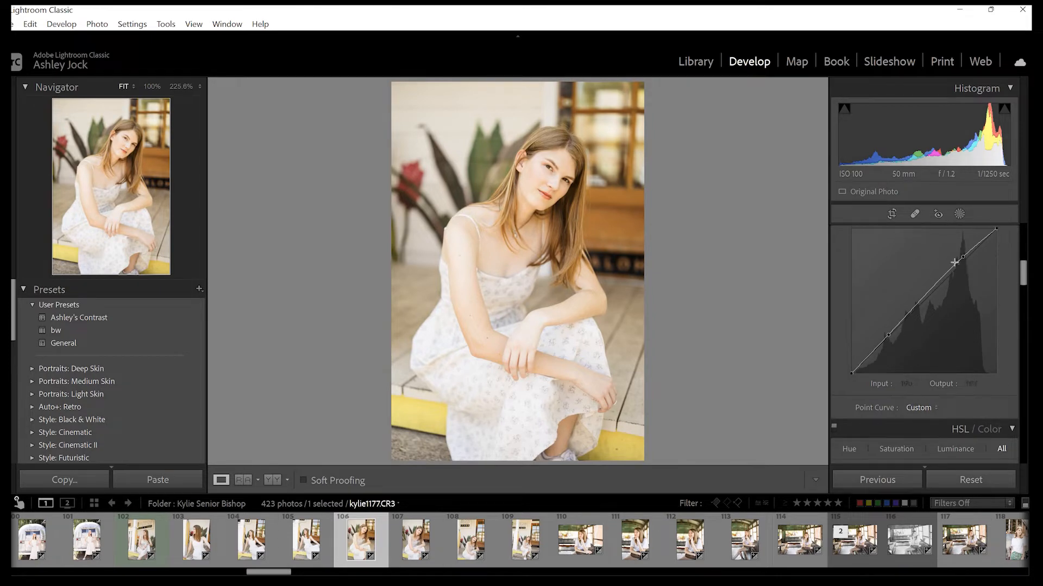
pyautogui.scroll(3, 899, 296)
pyautogui.click(897, 292)
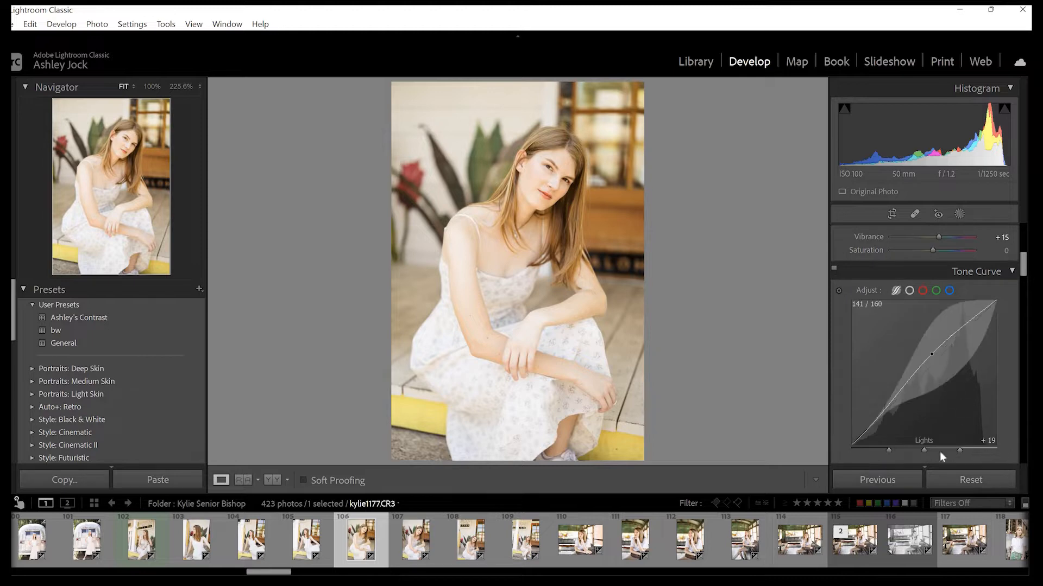
pyautogui.scroll(-3, 939, 451)
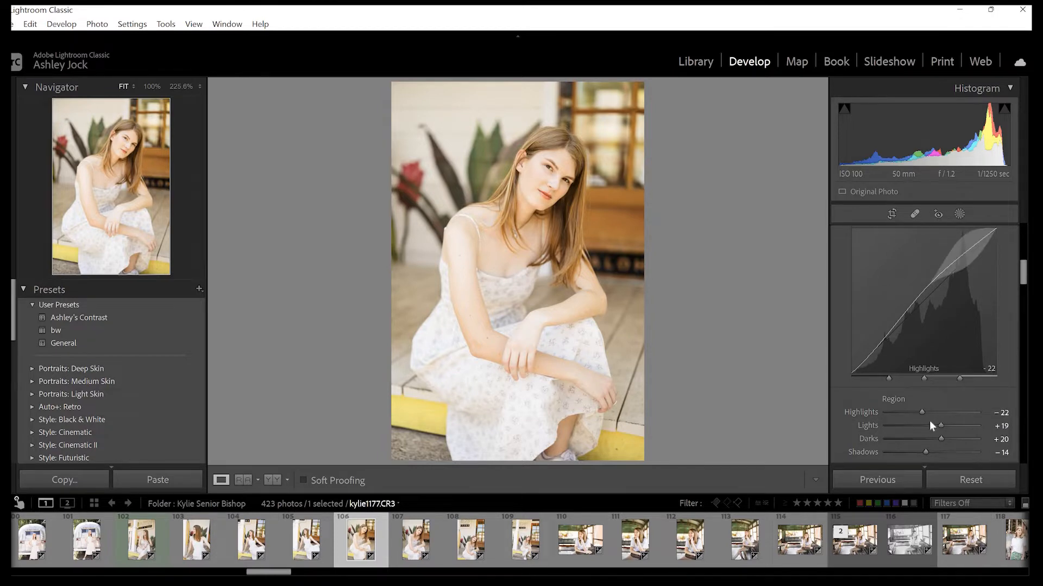
pyautogui.scroll(6, 874, 300)
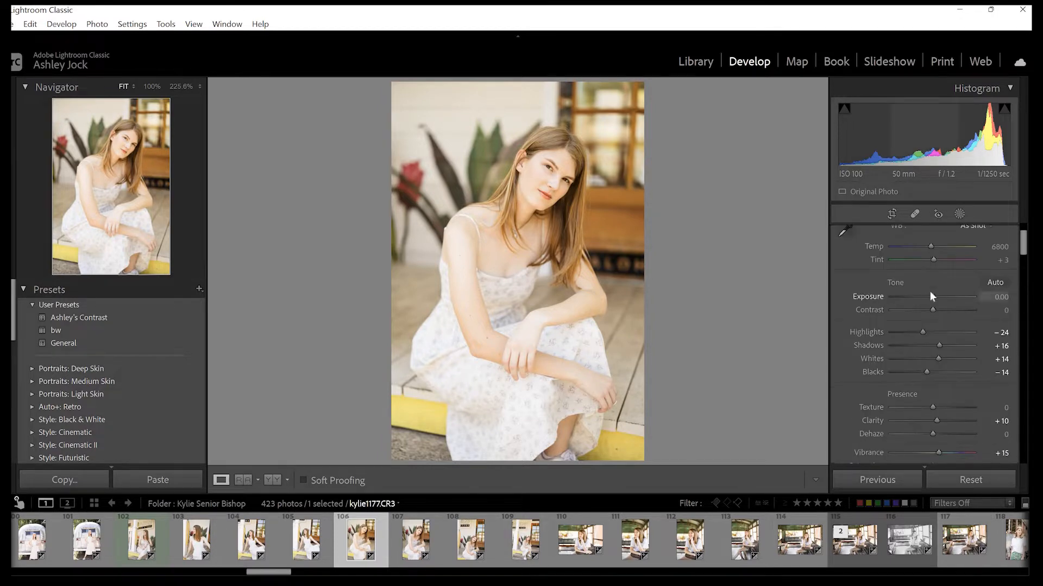
# Restore the photo to its Import state in the edit history.
pyautogui.click(65, 331)
pyautogui.scroll(-10, 115, 437)
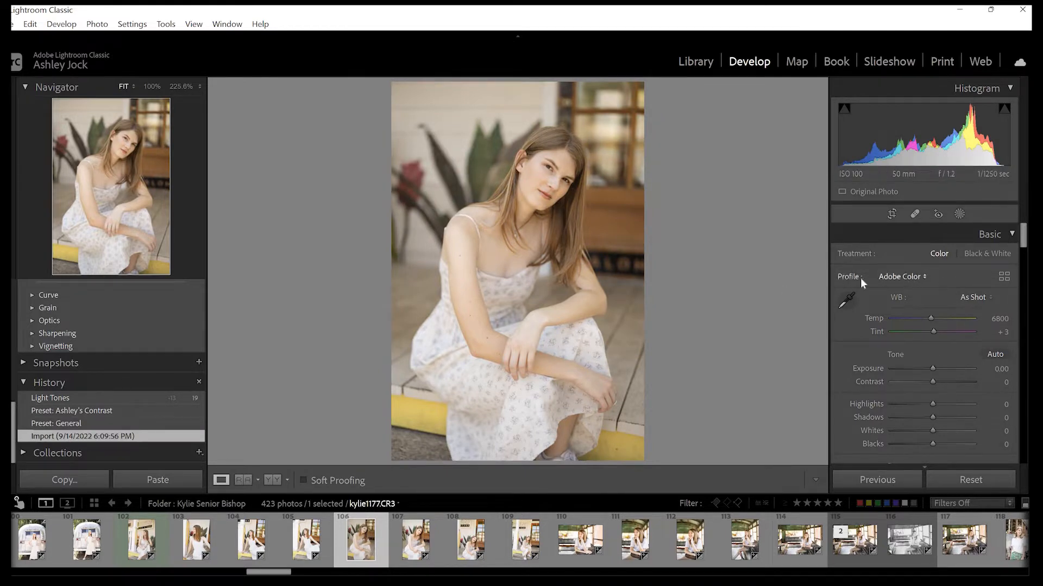
# Try the Adobe Landscape and Adobe Portrait profiles on the photo and return to Adobe Color.
pyautogui.click(913, 277)
pyautogui.click(920, 307)
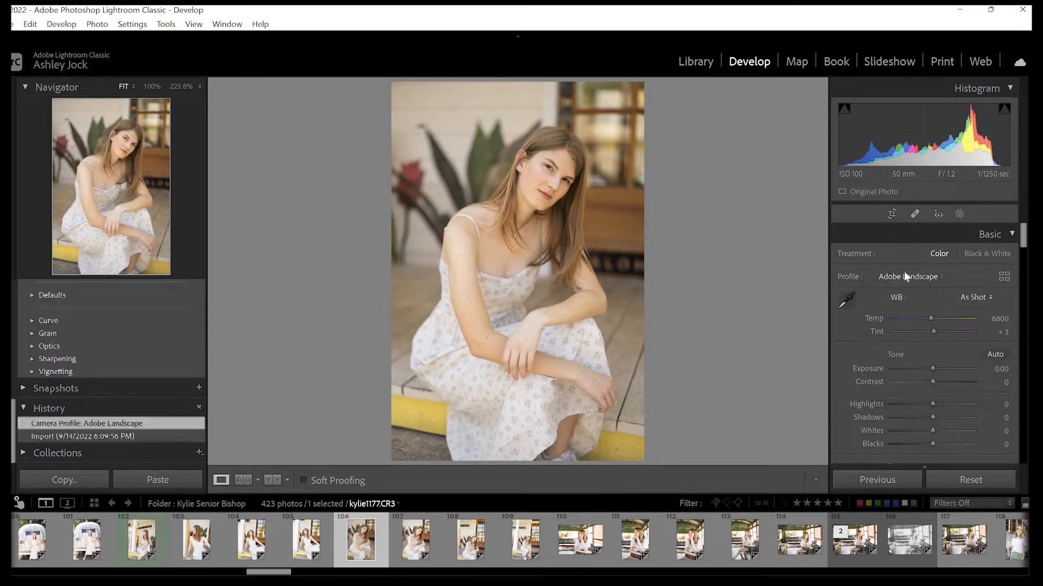
pyautogui.click(909, 277)
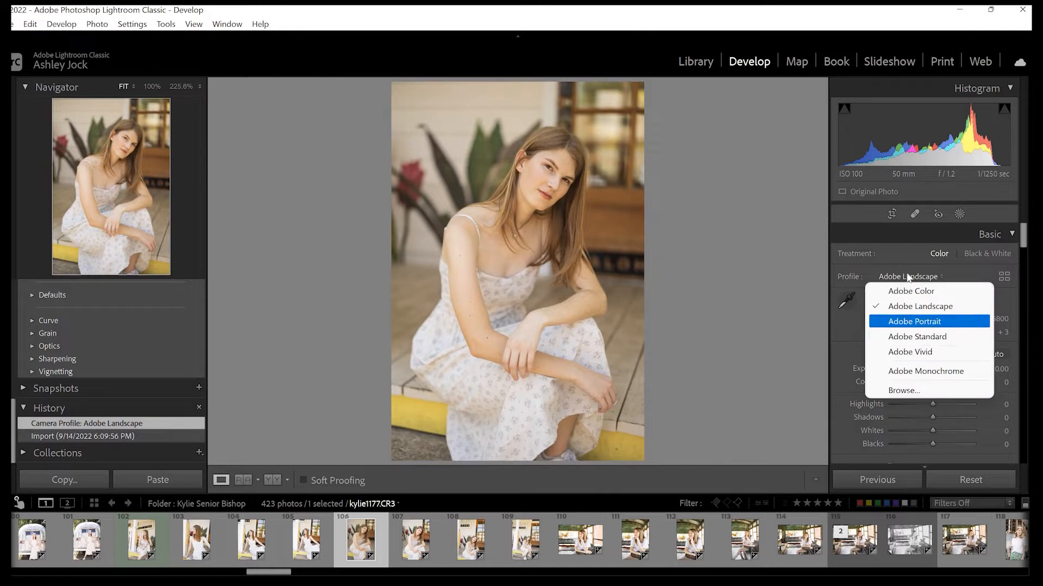
pyautogui.click(915, 322)
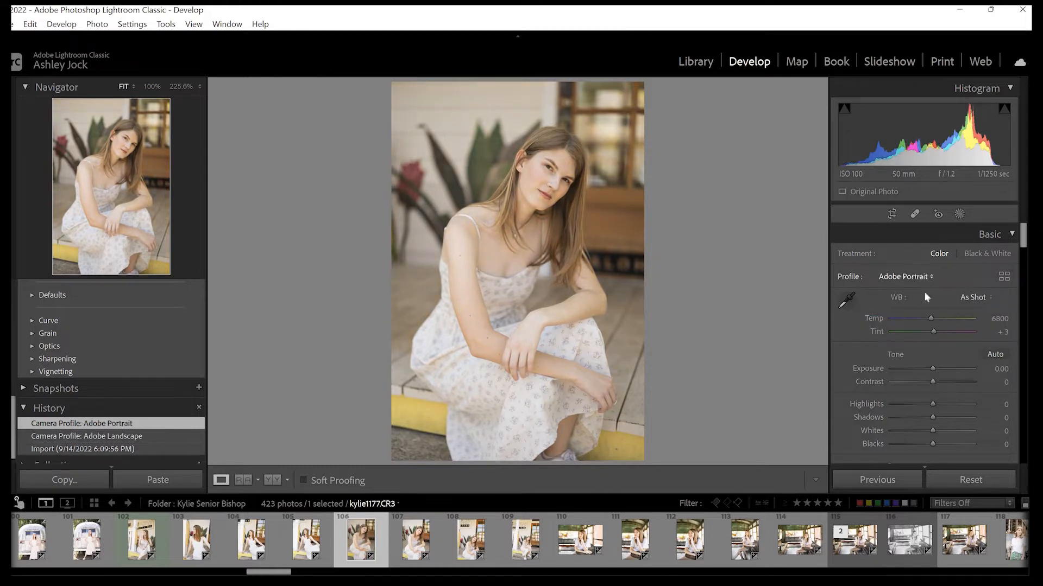
pyautogui.click(924, 292)
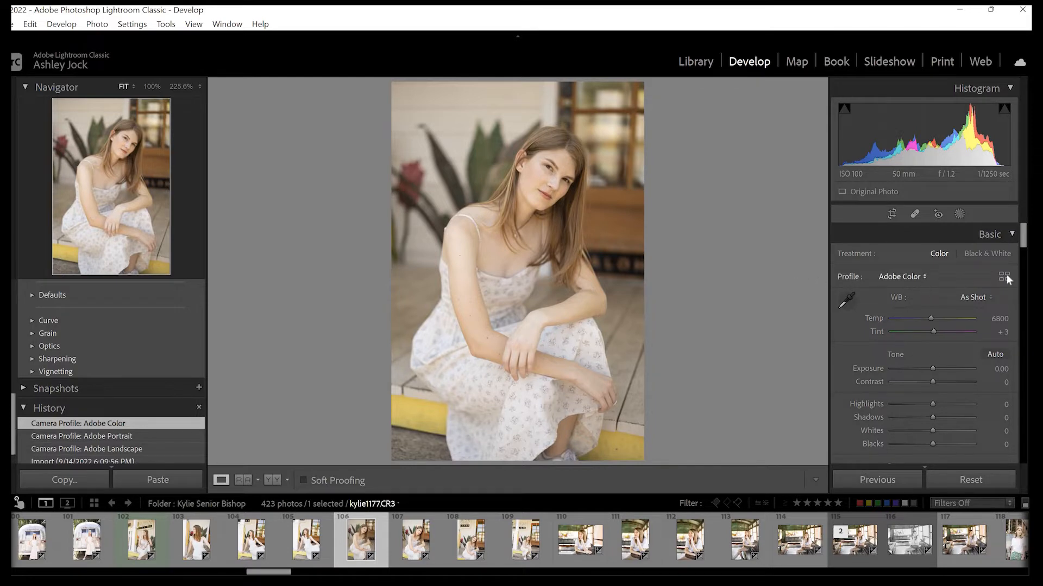
# Browse the Color Fidelity profiles and preview CF Faithful V1, CF Landscape V1 and the others on the portrait.
pyautogui.click(987, 278)
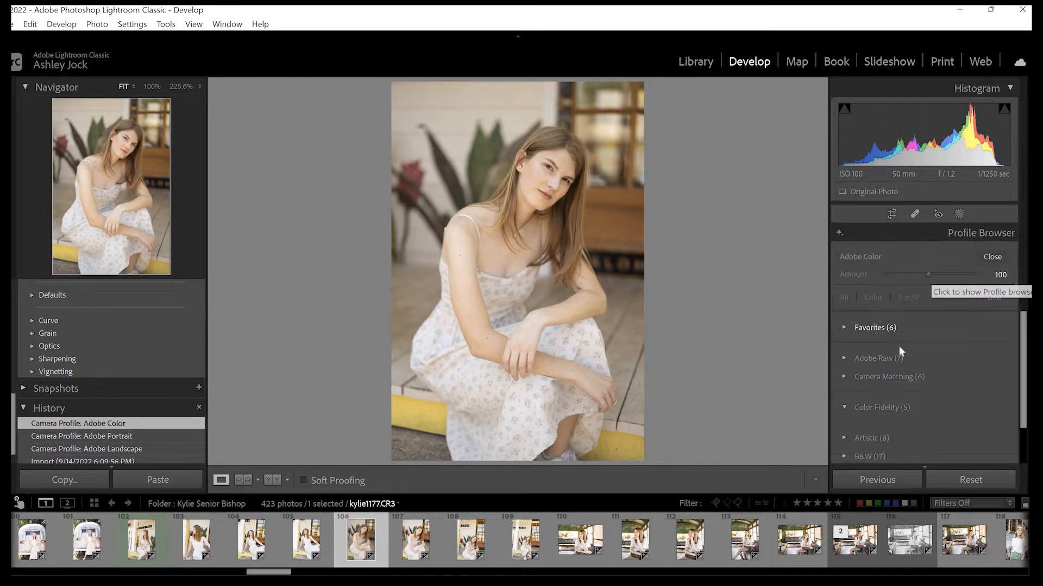
pyautogui.click(846, 389)
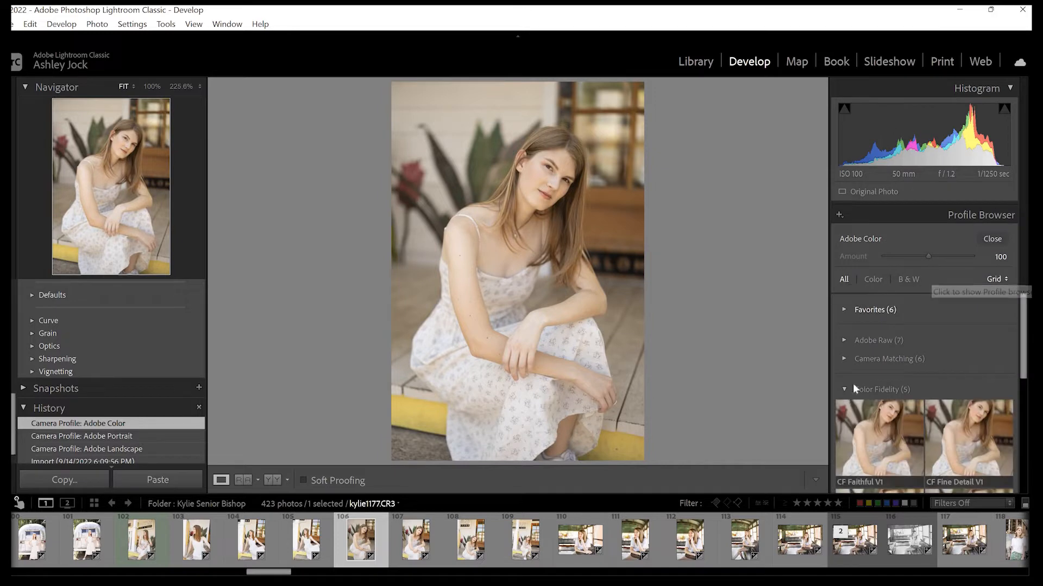
pyautogui.scroll(-1, 842, 342)
pyautogui.click(841, 345)
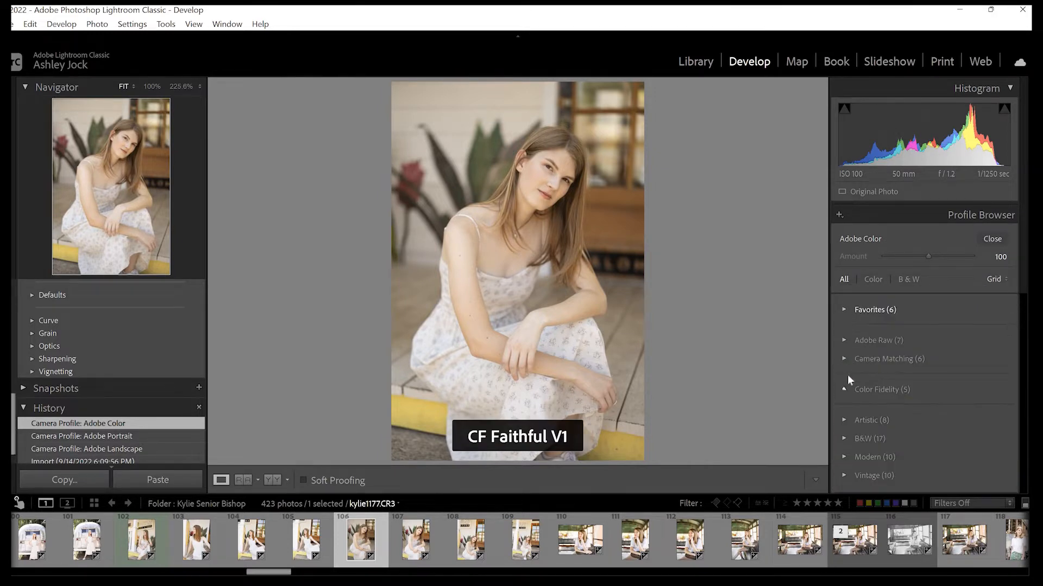
pyautogui.scroll(-3, 902, 359)
pyautogui.scroll(-2, 865, 440)
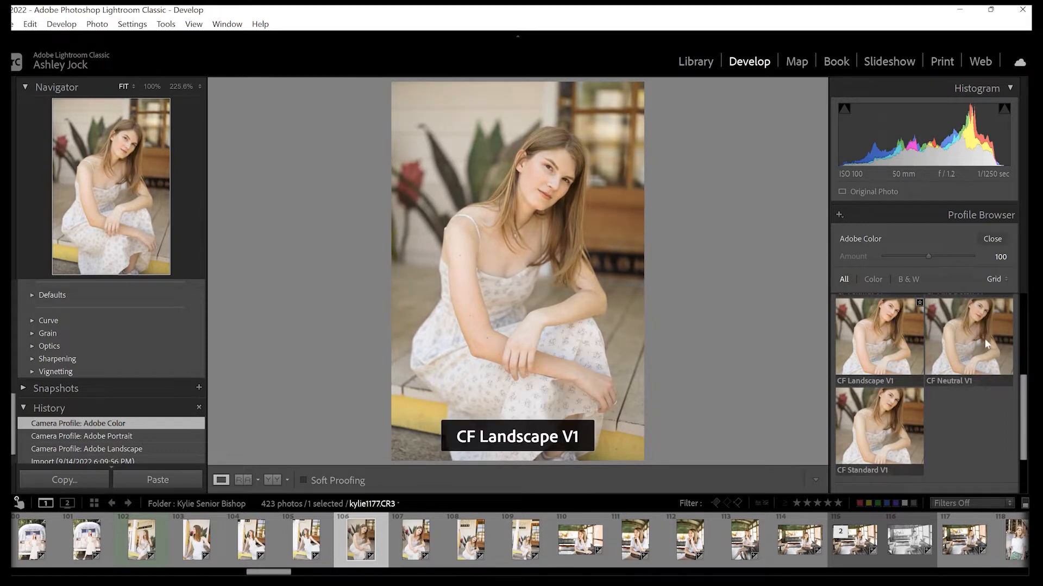
pyautogui.scroll(1, 966, 320)
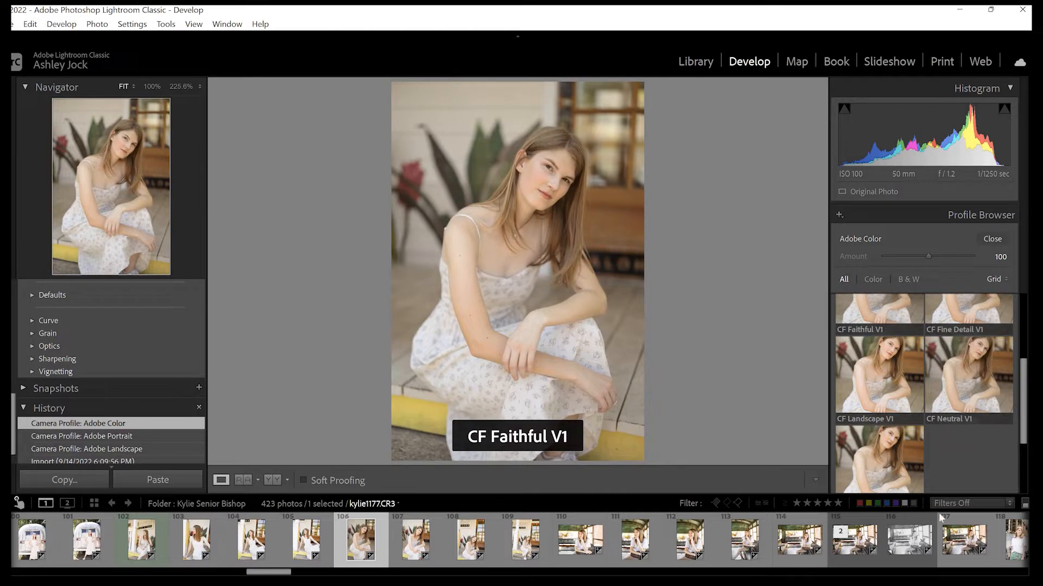
pyautogui.scroll(-1, 869, 434)
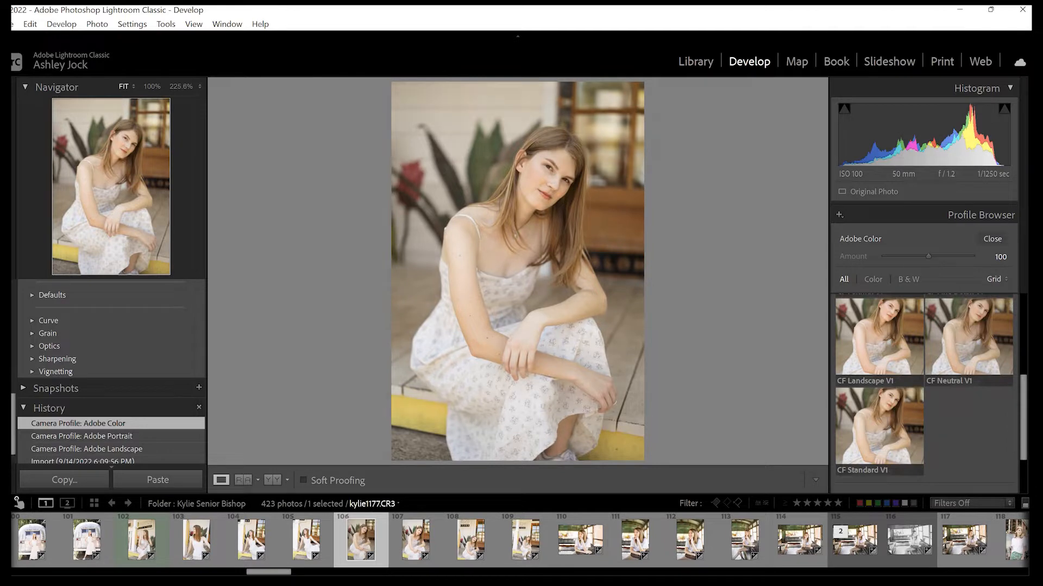
# Apply the custom contrast user preset to the portrait and review its profile, tone and presence settings.
pyautogui.scroll(5, 100, 334)
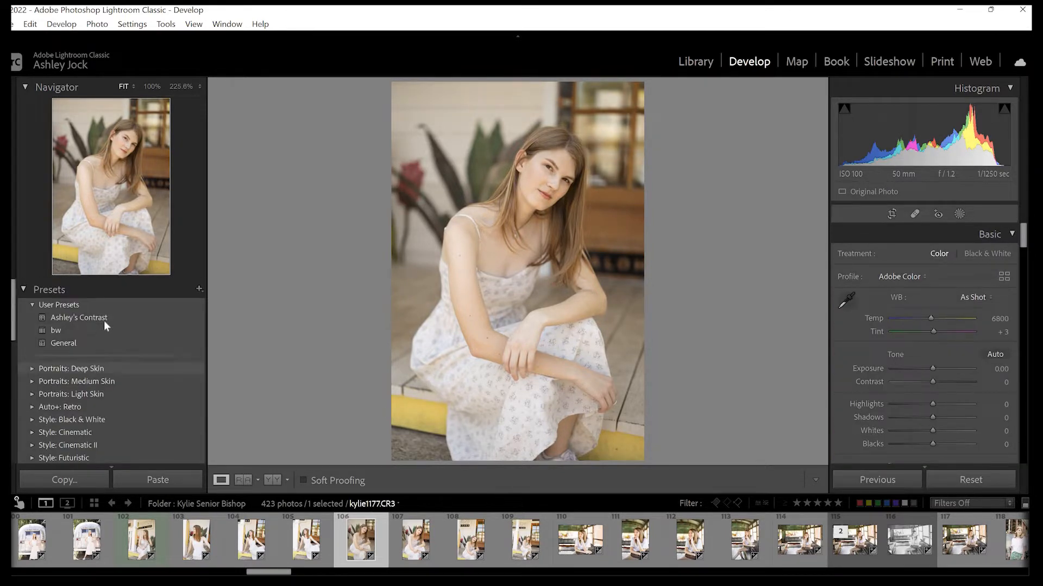
pyautogui.click(104, 321)
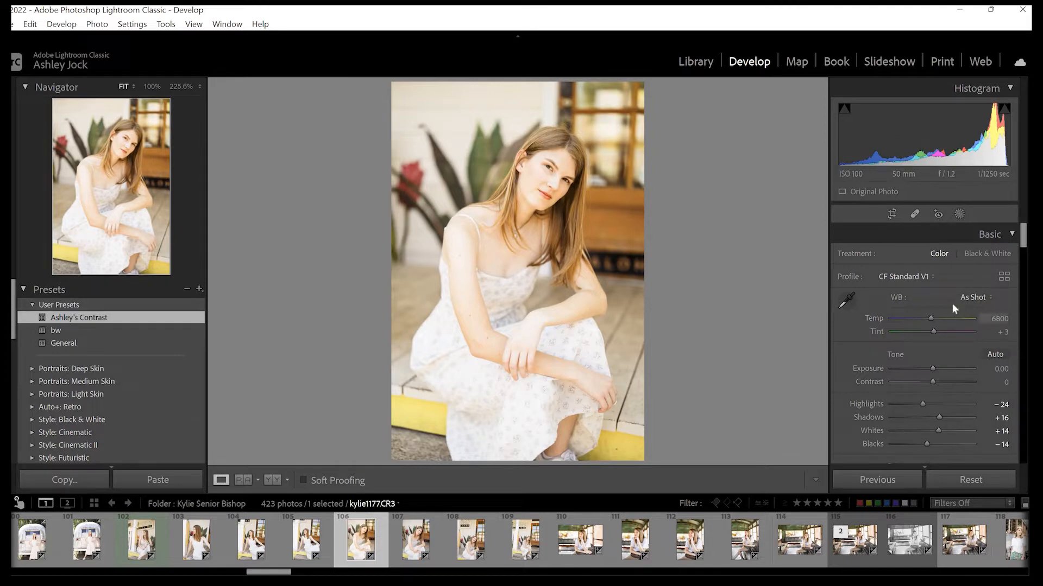
pyautogui.scroll(-2, 952, 304)
pyautogui.scroll(2, 928, 285)
pyautogui.scroll(-2, 923, 347)
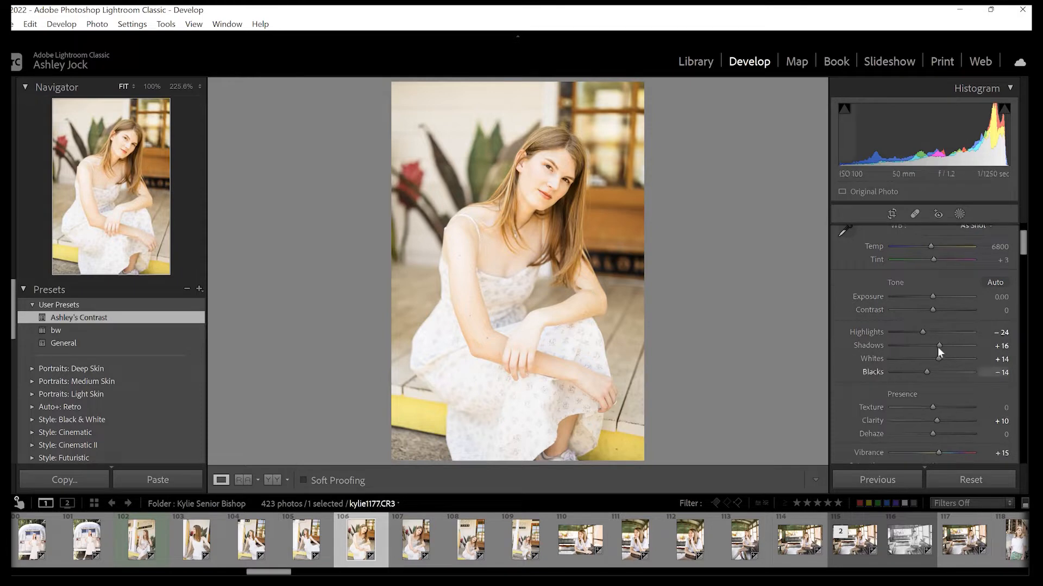
pyautogui.scroll(-2, 942, 367)
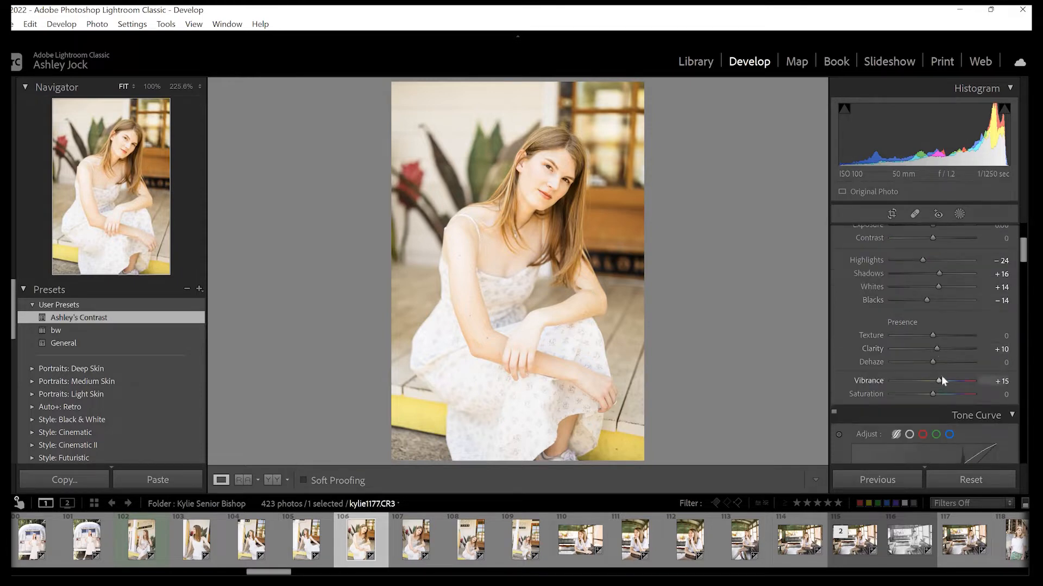
# Lower the Lights region of the tone curve and display the point curve.
pyautogui.scroll(-6, 944, 412)
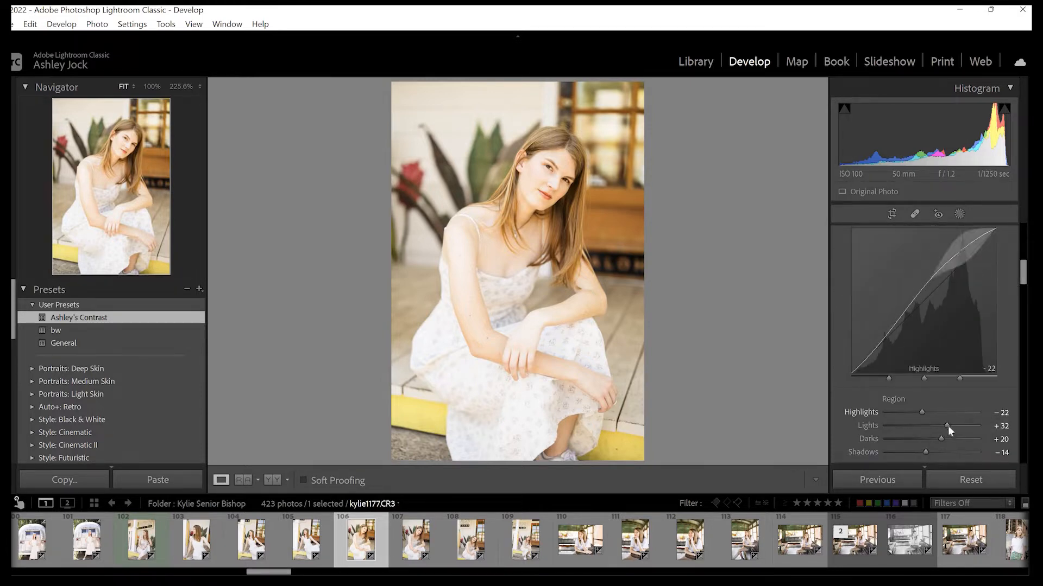
pyautogui.scroll(2, 913, 292)
pyautogui.click(913, 293)
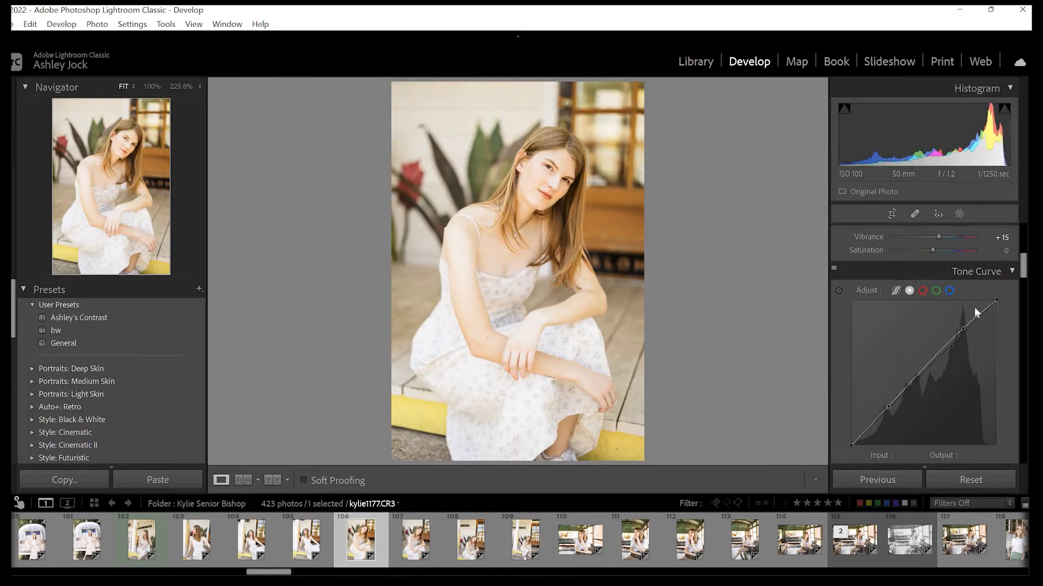
pyautogui.scroll(8, 973, 308)
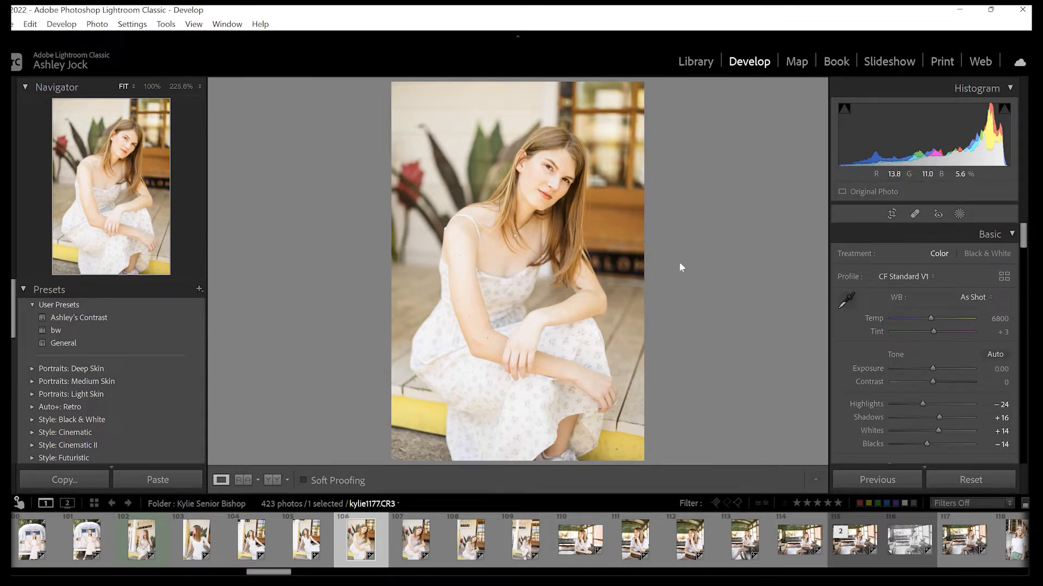
# Lower the exposure to -0.10 and inspect the portrait up close before returning to the fitted view.
pyautogui.press('-')
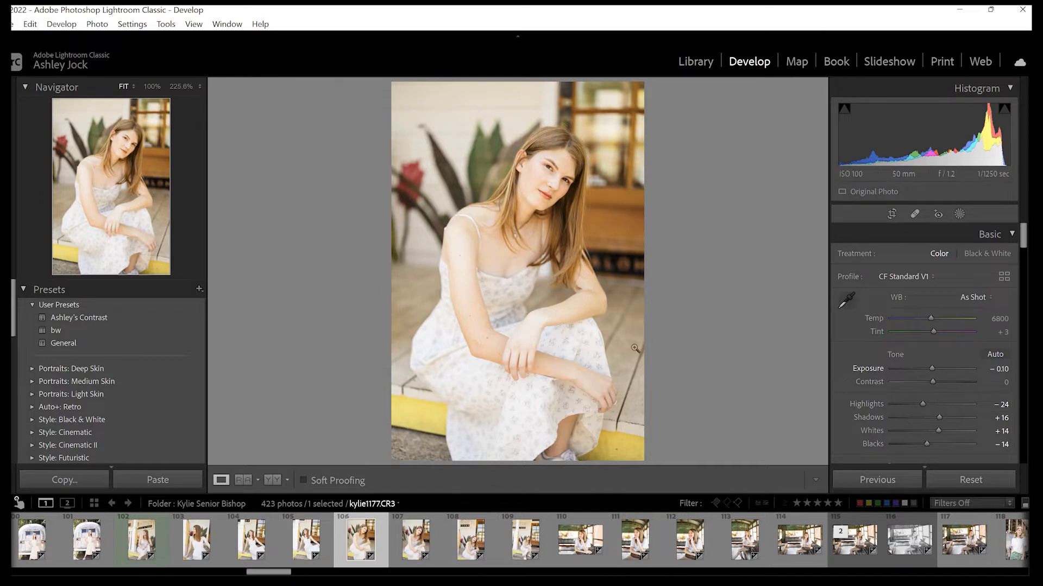
pyautogui.click(571, 374)
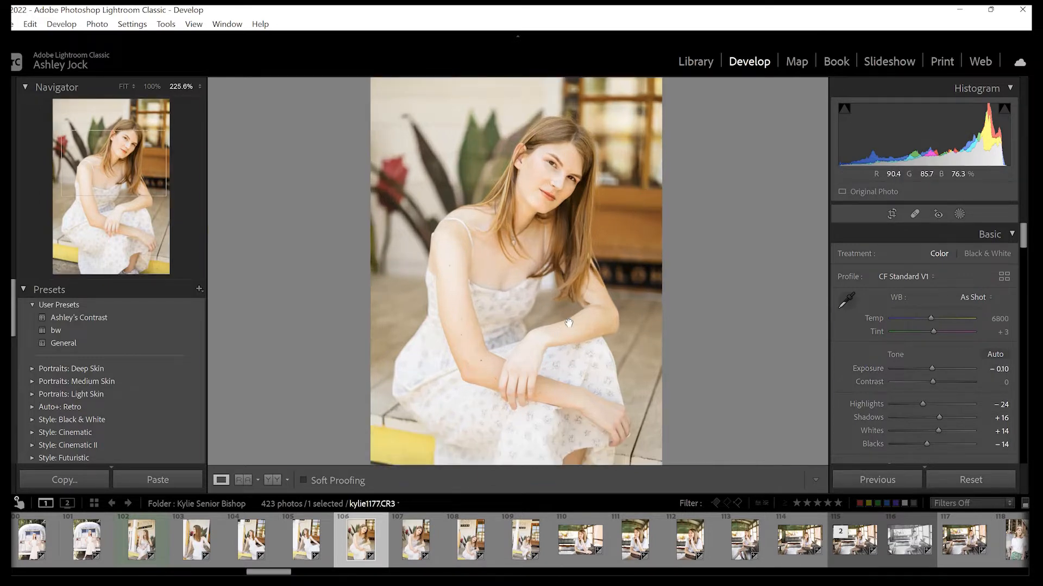
pyautogui.press('z')
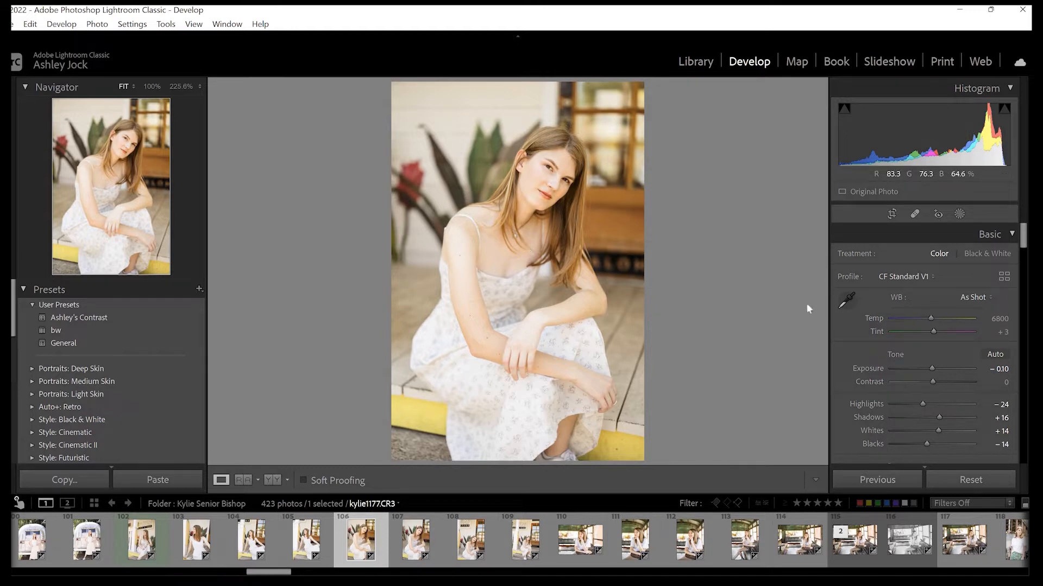
# Raise the white balance Tint to +9 and on to +12, checking the portrait's skin tones up close.
pyautogui.click(1002, 332)
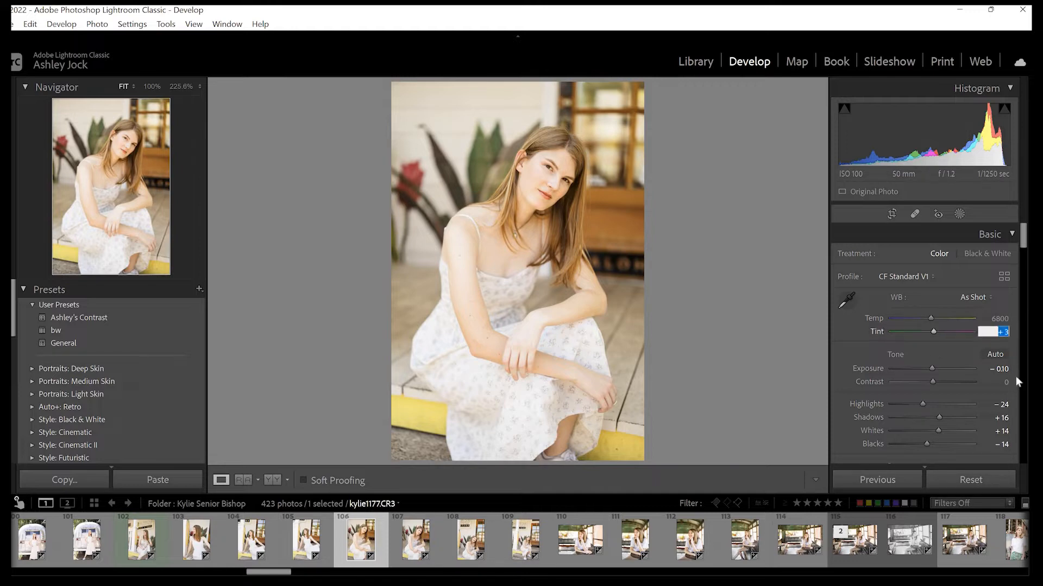
pyautogui.write('9')
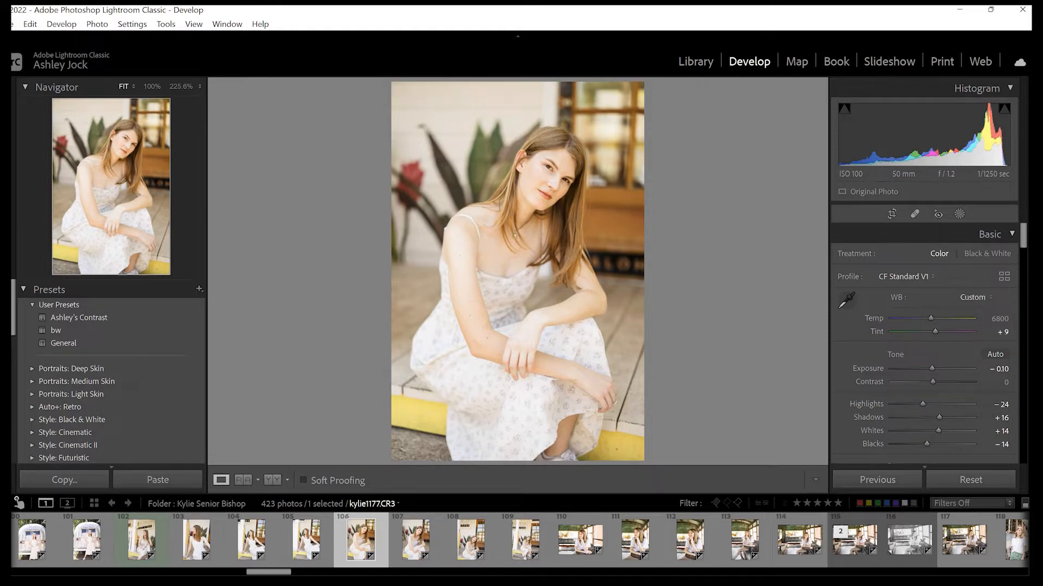
pyautogui.click(1002, 333)
pyautogui.write('12')
pyautogui.press('Return')
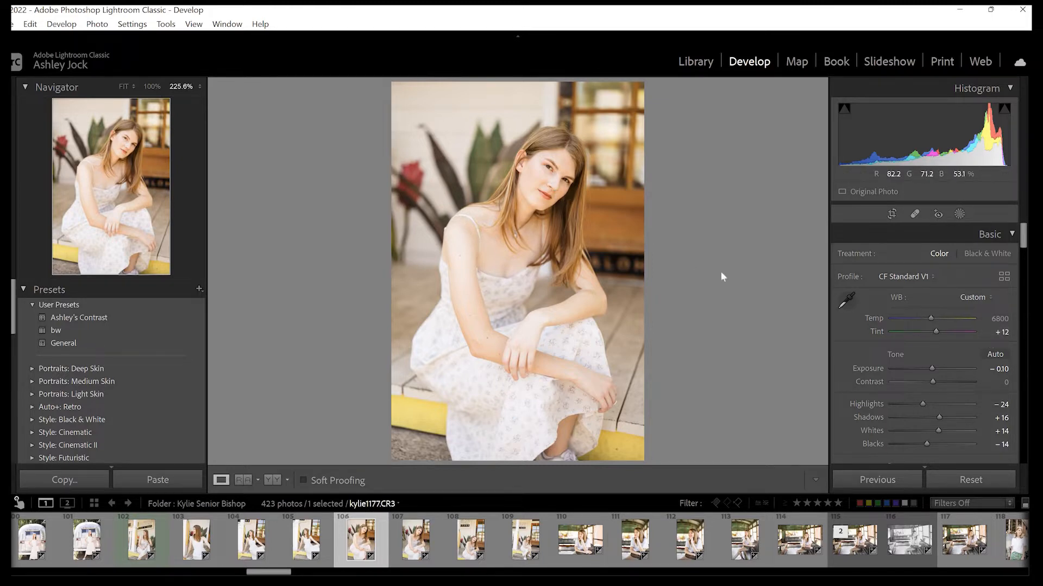
pyautogui.click(554, 192)
pyautogui.press('z')
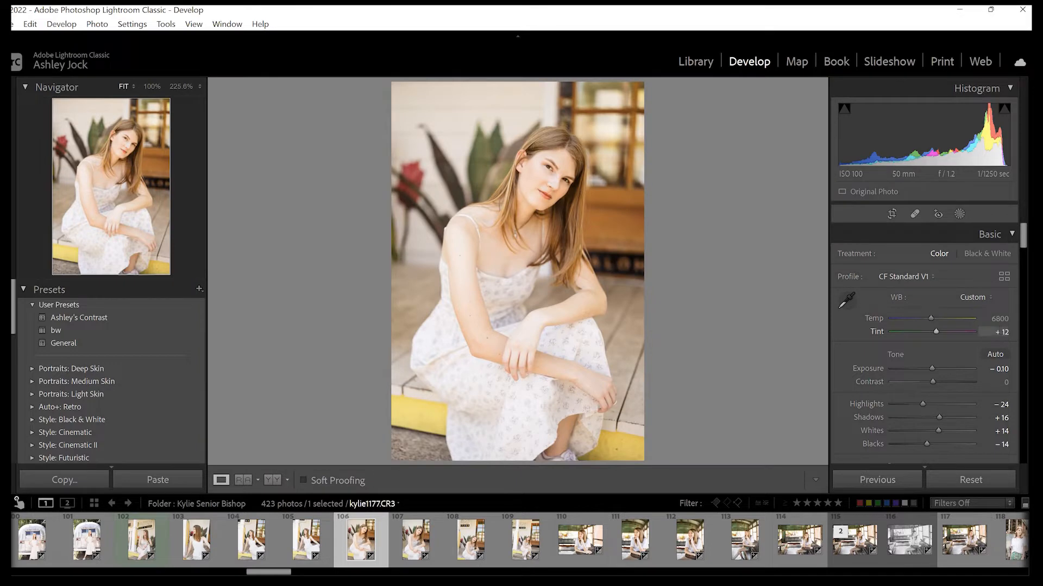
# Try a white balance Tint of +20 on the portrait and set it back to +12.
pyautogui.click(998, 332)
pyautogui.write('20')
pyautogui.press('Return')
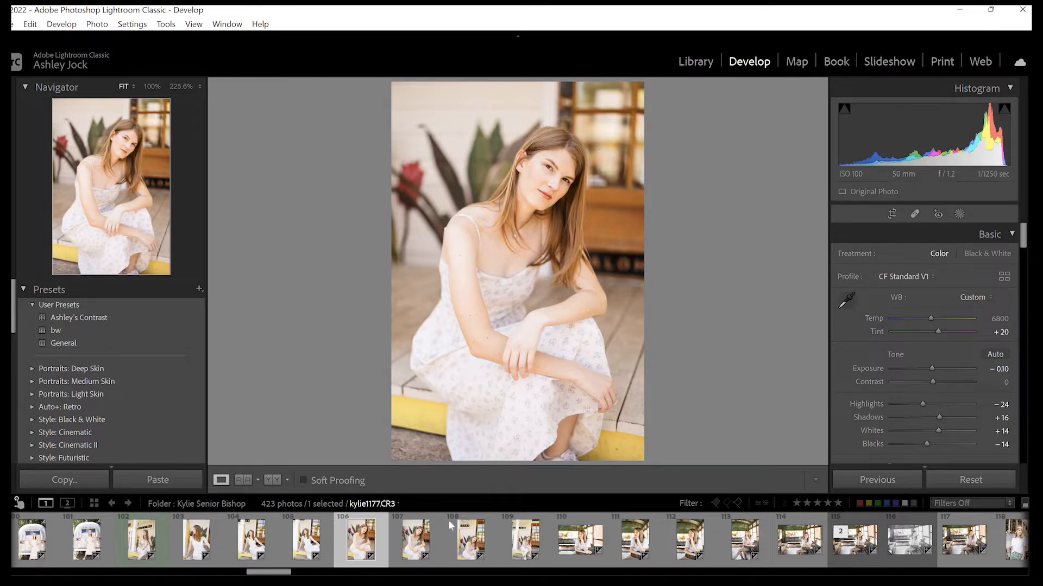
pyautogui.click(1003, 332)
pyautogui.write('12')
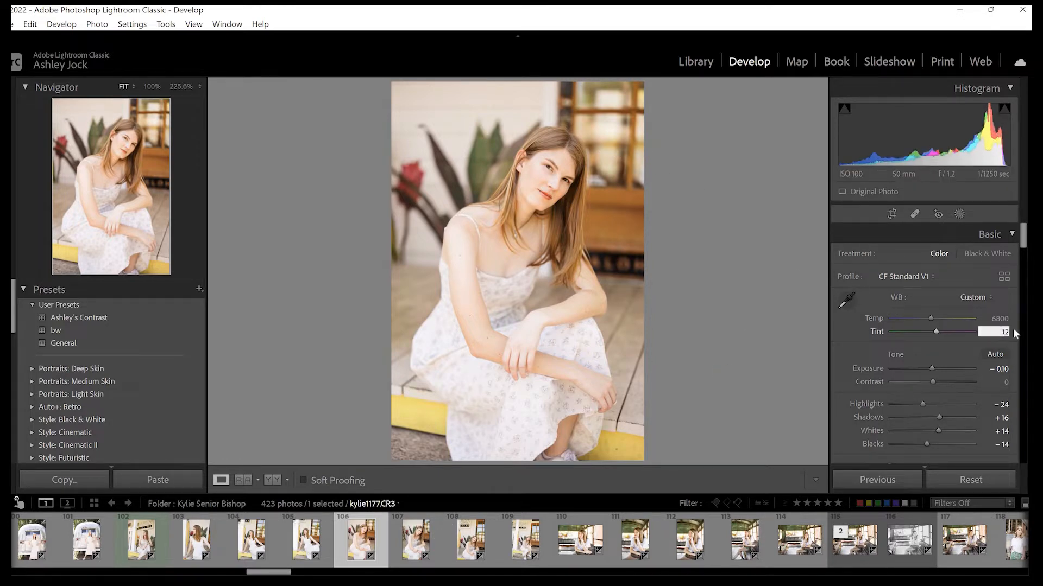
# Set the white balance Temp to 6200 and inspect the face up close before returning to the fitted view.
pyautogui.click(994, 321)
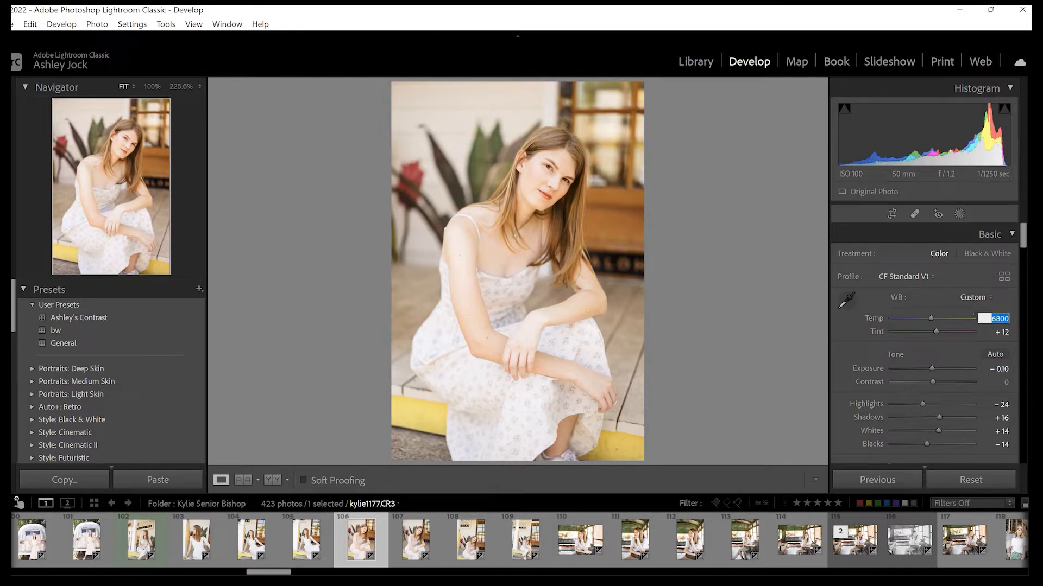
pyautogui.write('6200')
pyautogui.press('Return')
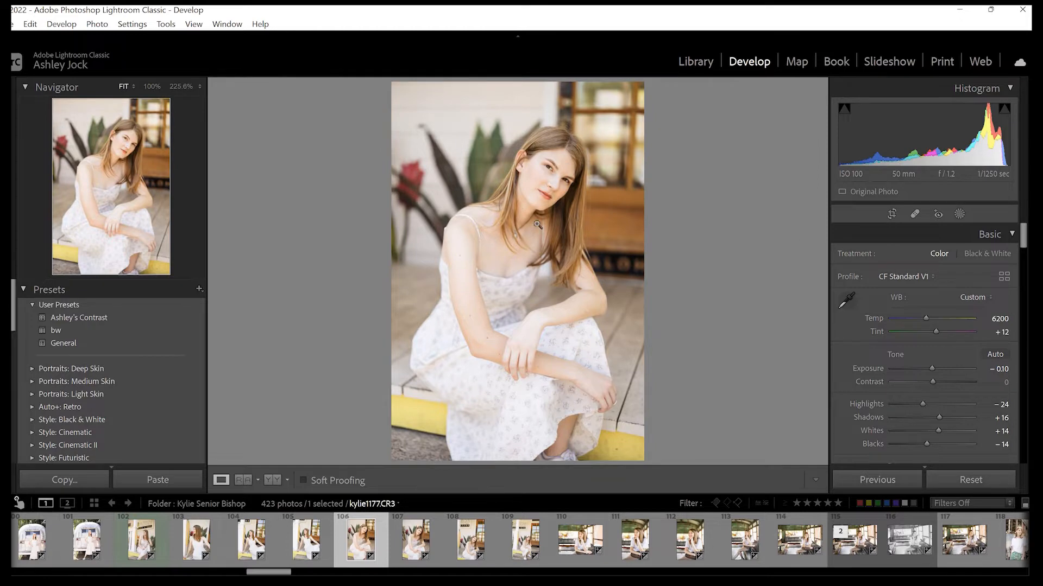
pyautogui.click(529, 177)
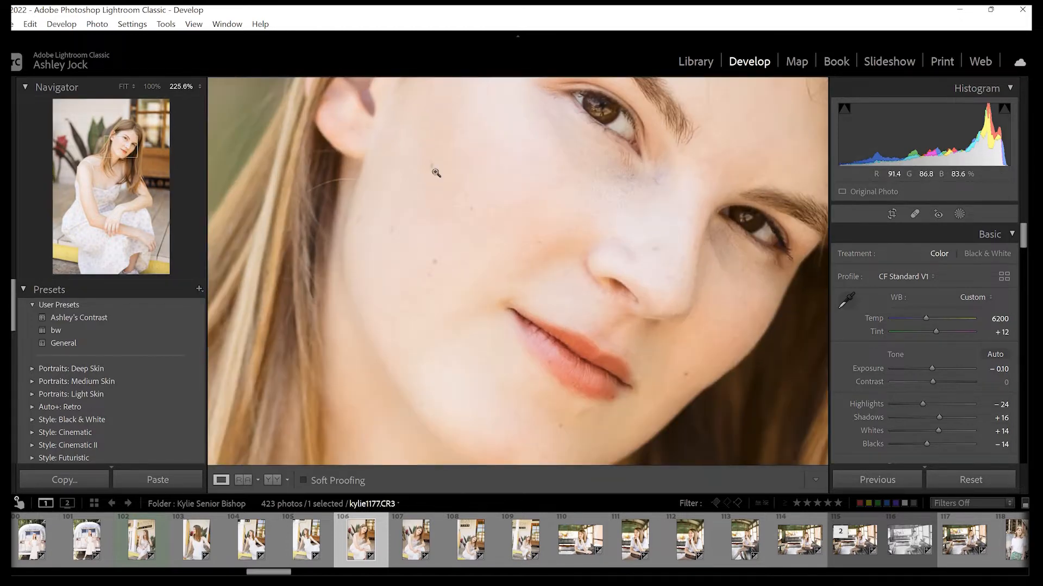
pyautogui.click(540, 310)
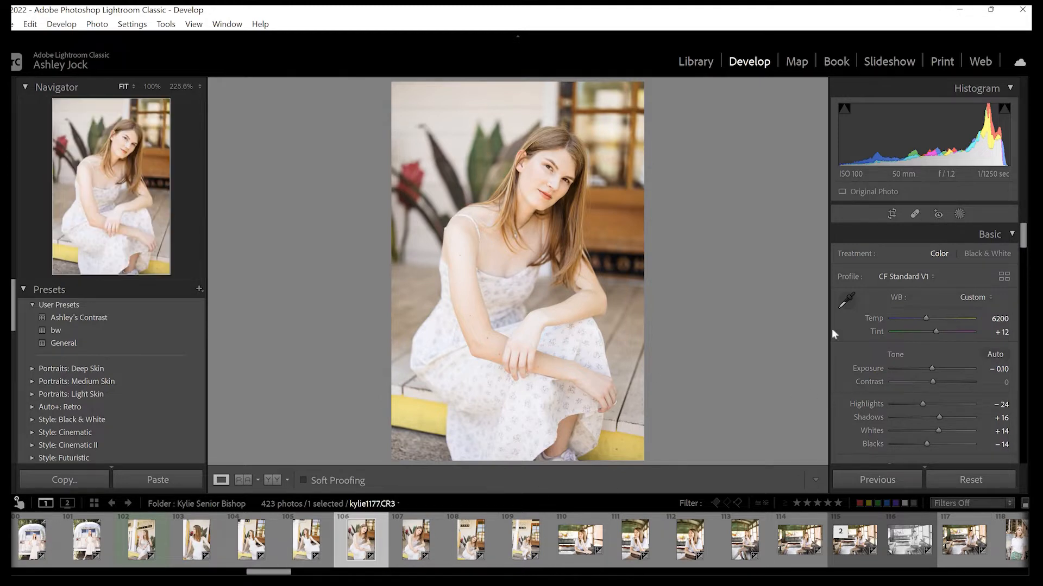
# Review the HSL hue and saturation controls for the individual colors without adjusting them.
pyautogui.scroll(-10, 909, 340)
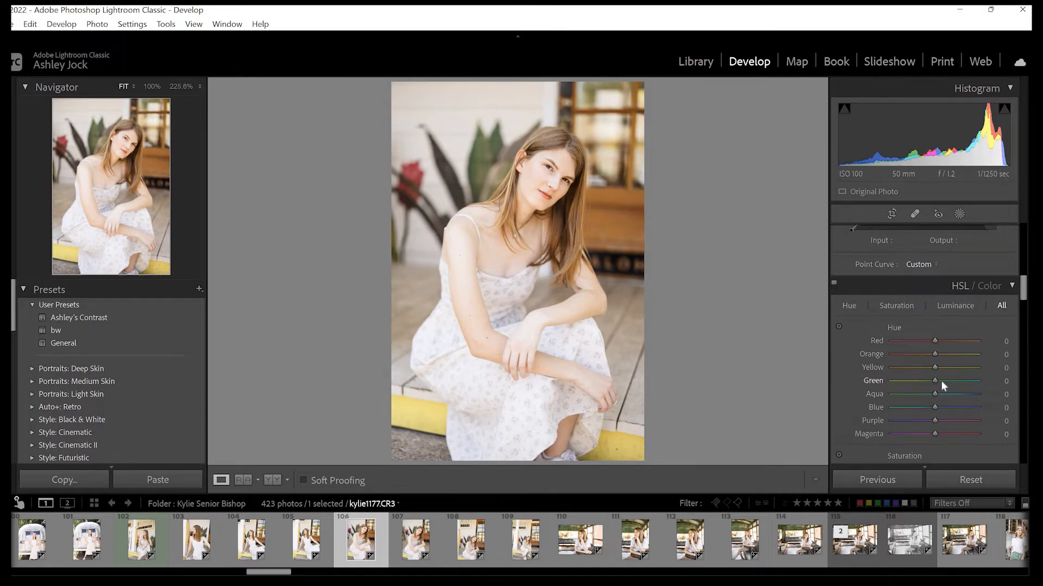
pyautogui.moveTo(974, 383); pyautogui.dragTo(847, 383)
pyautogui.moveTo(946, 378)
pyautogui.mouseDown()
pyautogui.moveTo(930, 376)
pyautogui.moveTo(956, 380)
pyautogui.moveTo(940, 383)
pyautogui.moveTo(957, 395)
pyautogui.mouseUp()
pyautogui.scroll(-5, 954, 359)
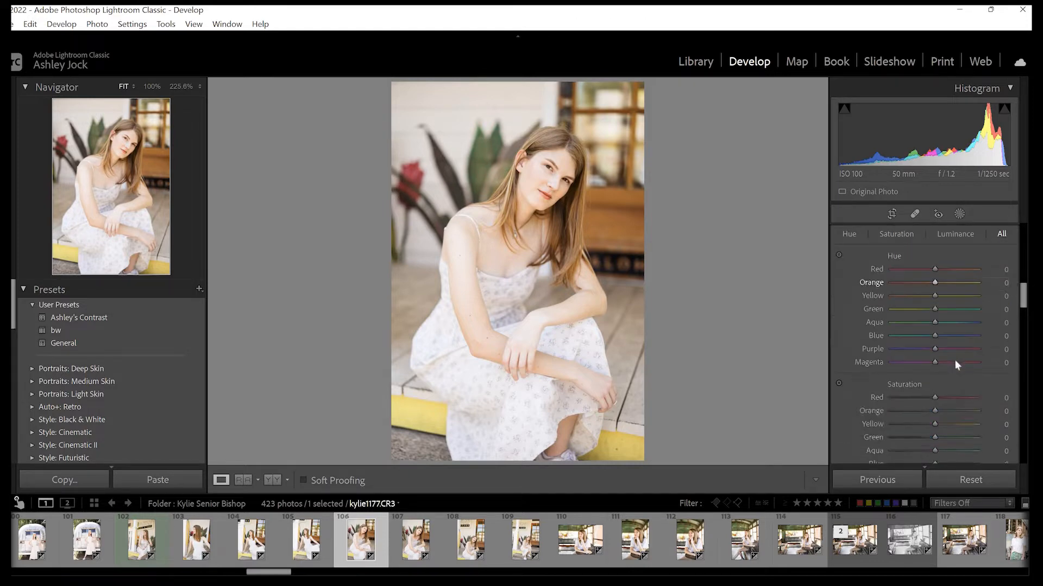
# Try extreme Green Primary hues in Calibration, settle on +28, and check the skin up close before returning to the fitted view.
pyautogui.scroll(-5, 936, 401)
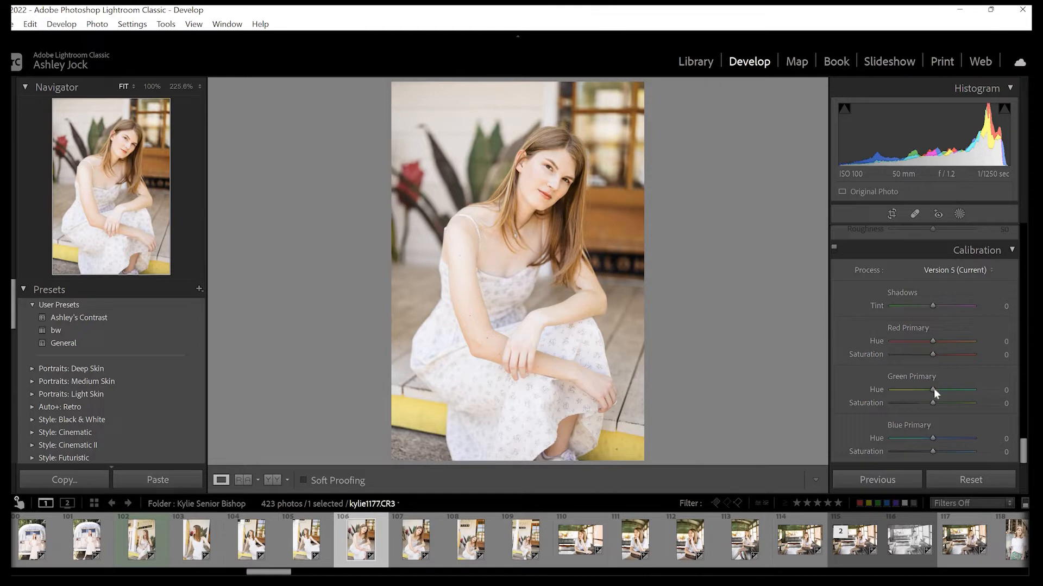
pyautogui.moveTo(933, 389); pyautogui.dragTo(982, 389)
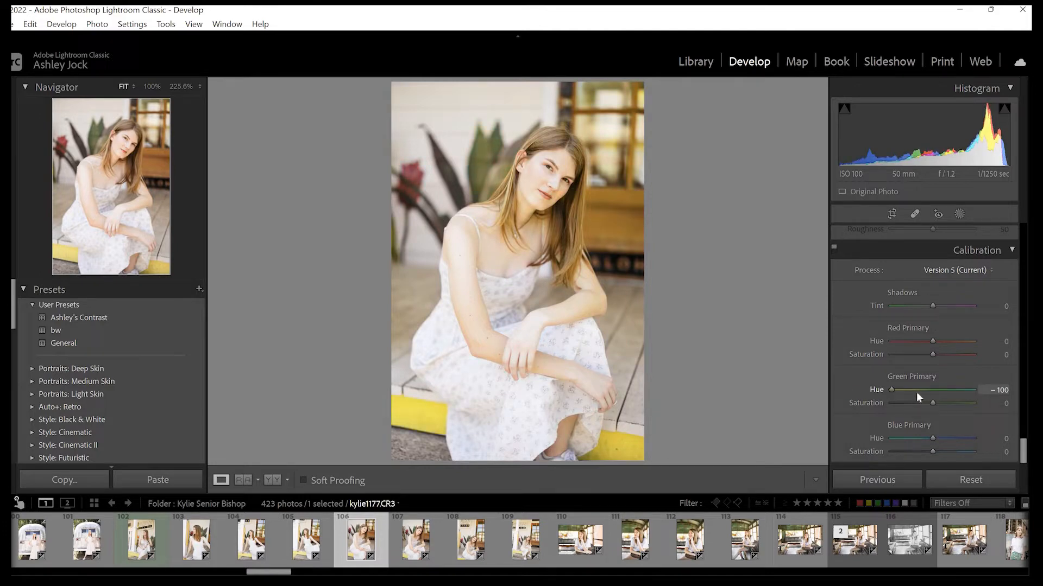
pyautogui.moveTo(946, 397); pyautogui.dragTo(928, 401)
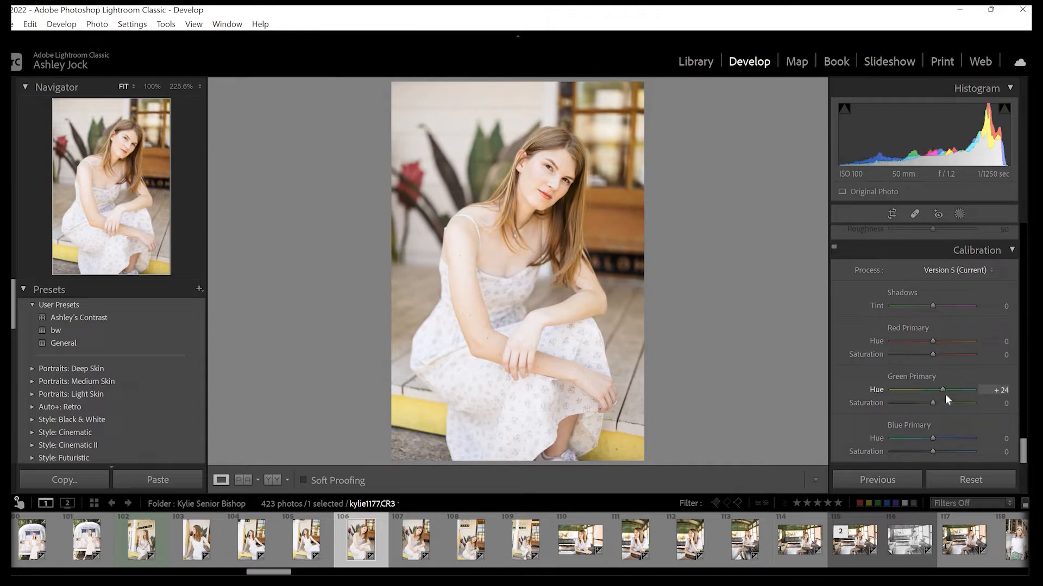
pyautogui.moveTo(944, 395); pyautogui.dragTo(947, 395)
pyautogui.click(678, 288)
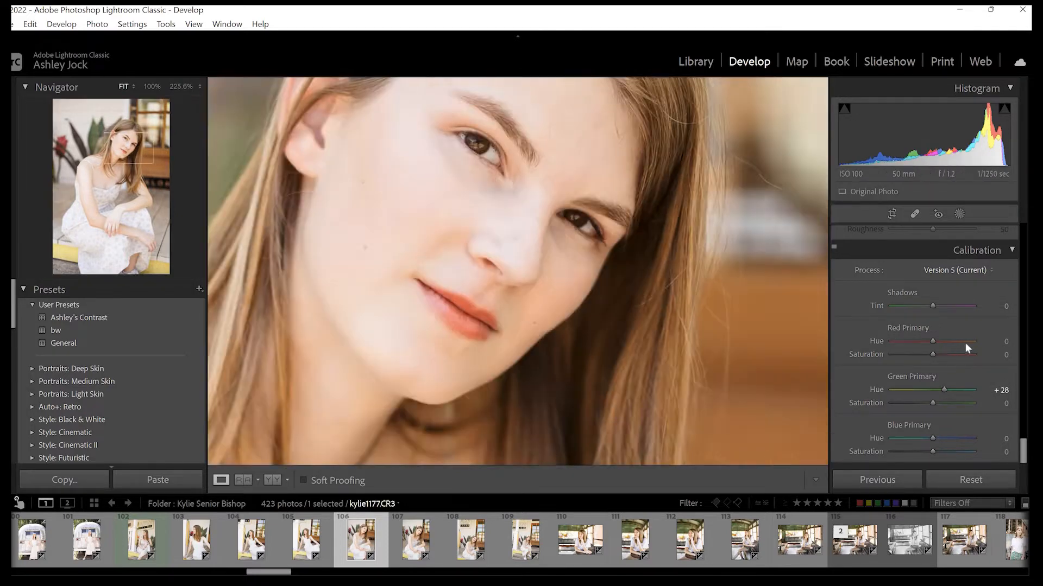
pyautogui.press('z')
# Inspect the background leaves and the subject's face up close, panning around the portrait at 100% zoom.
pyautogui.scroll(15, 951, 334)
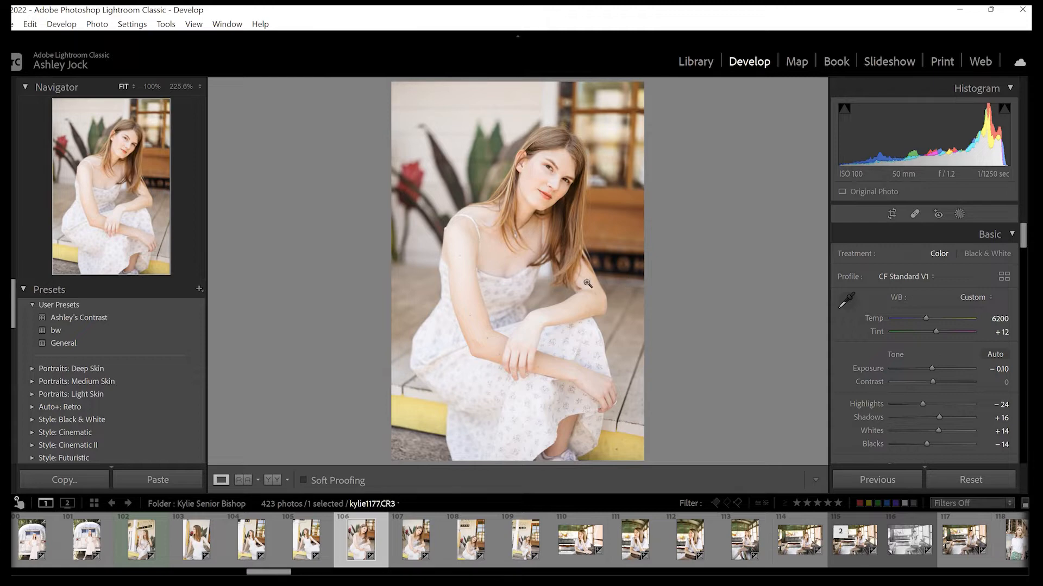
pyautogui.click(293, 170)
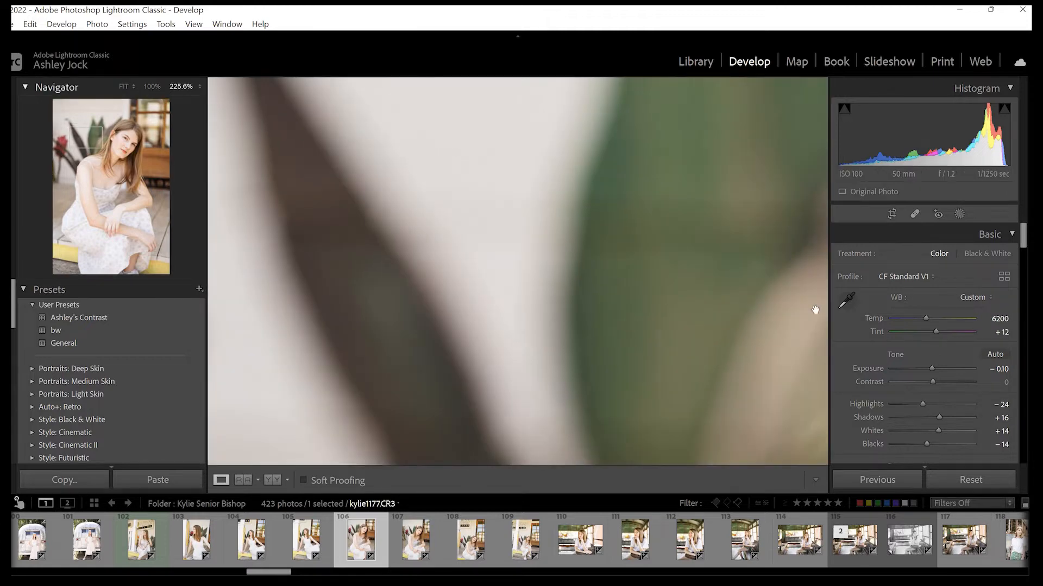
pyautogui.moveTo(389, 252); pyautogui.dragTo(463, 222)
pyautogui.moveTo(734, 253); pyautogui.dragTo(319, 156)
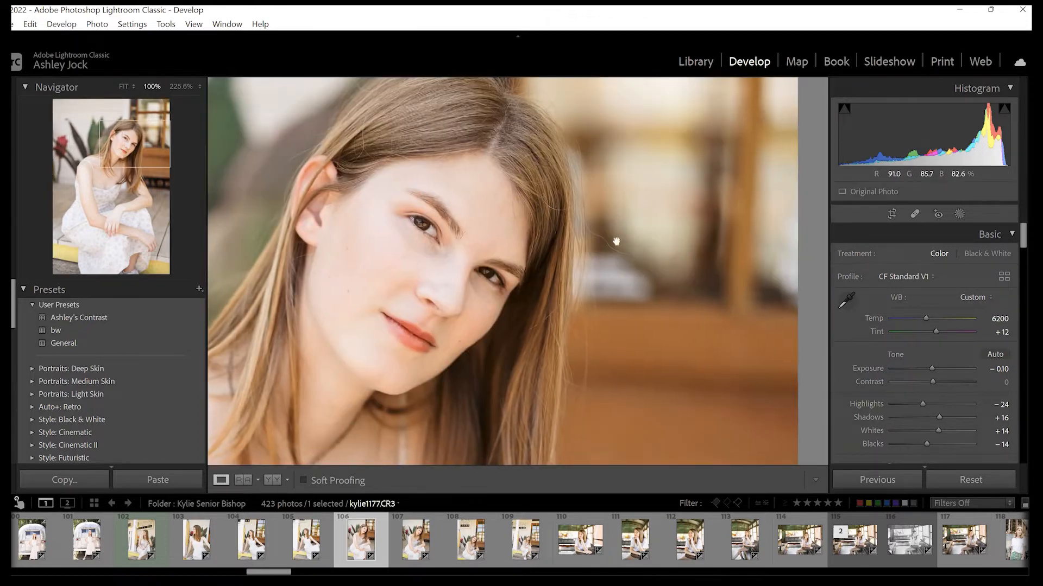
pyautogui.moveTo(401, 293); pyautogui.dragTo(463, 277)
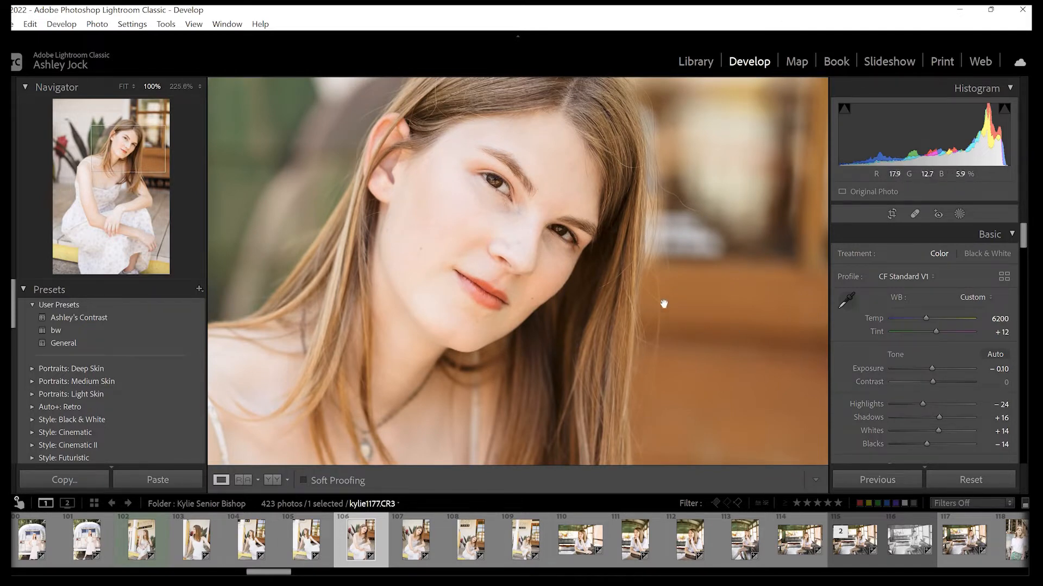
pyautogui.moveTo(663, 302); pyautogui.dragTo(745, 259)
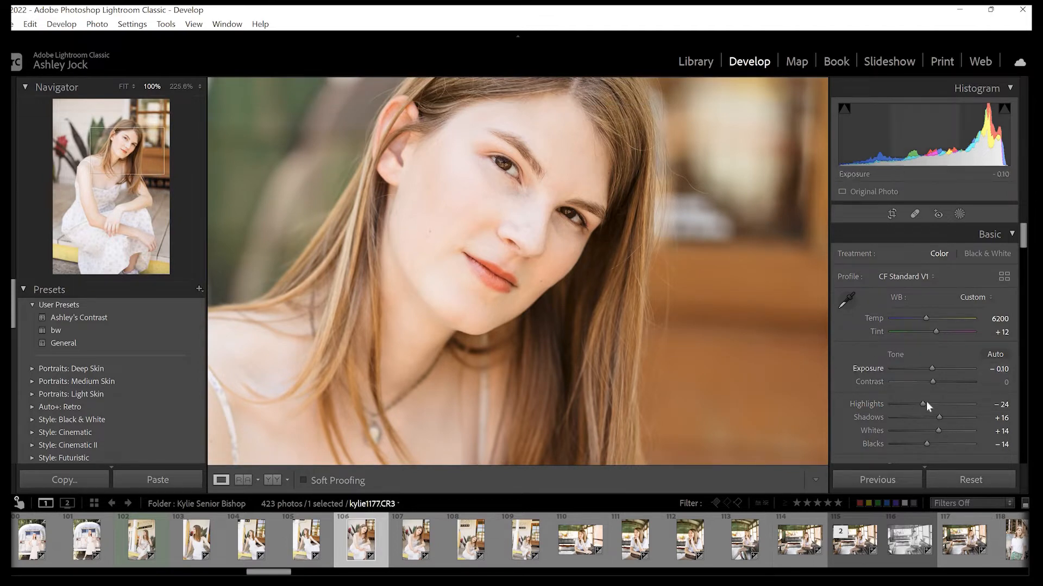
# Set the Lights region of the parametric tone curve to +29 after trying darker and brighter values, and return to the fitted view.
pyautogui.scroll(-10, 930, 396)
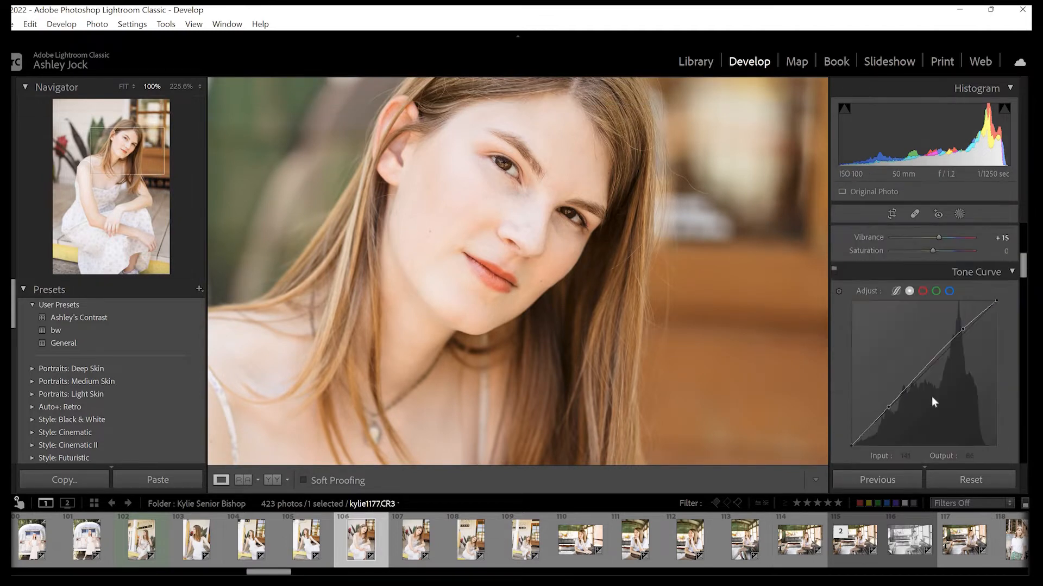
pyautogui.scroll(4, 901, 304)
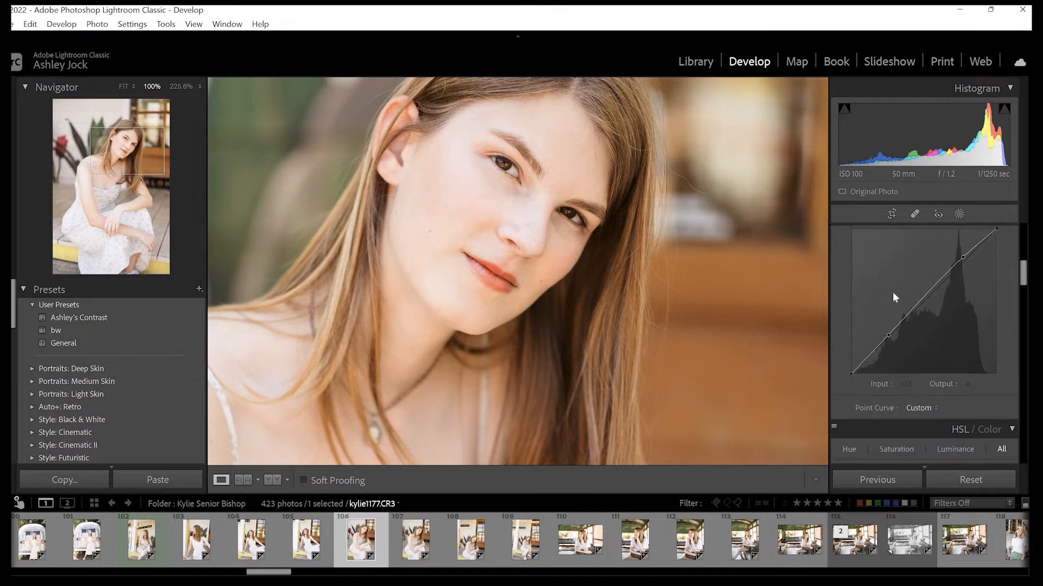
pyautogui.click(896, 291)
pyautogui.scroll(-2, 948, 425)
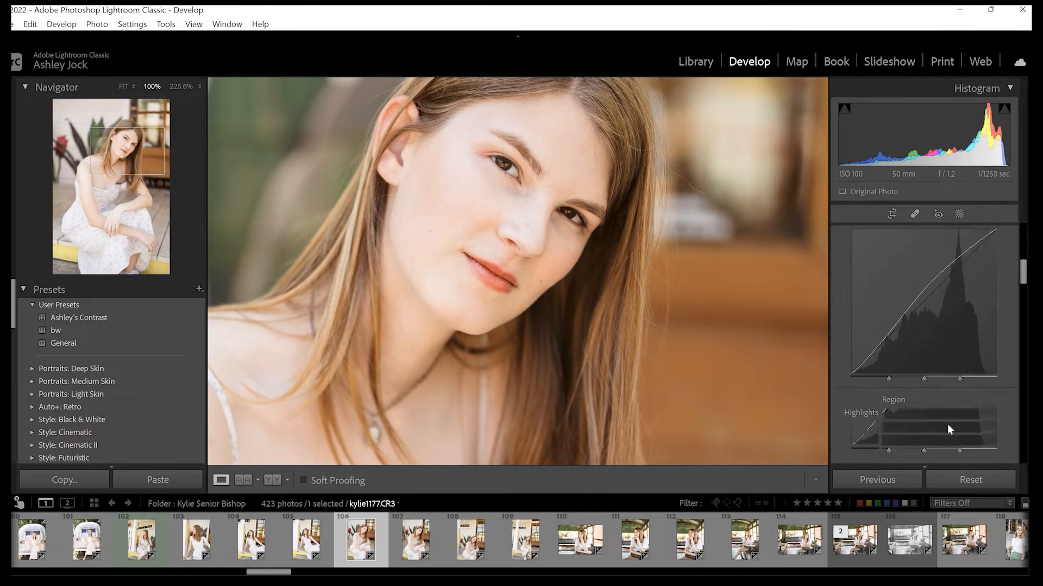
pyautogui.moveTo(943, 426); pyautogui.dragTo(924, 428)
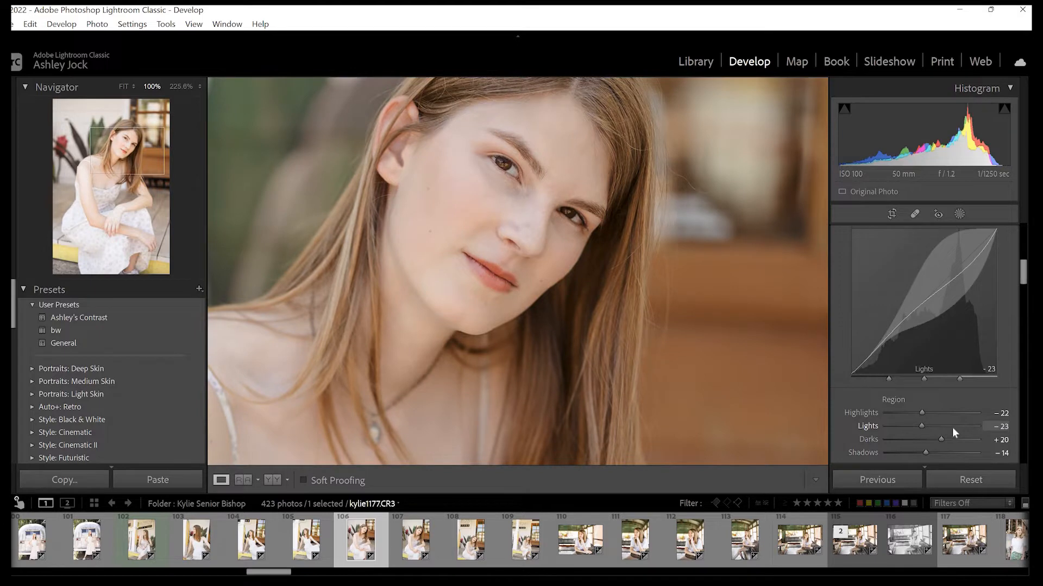
pyautogui.click(953, 428)
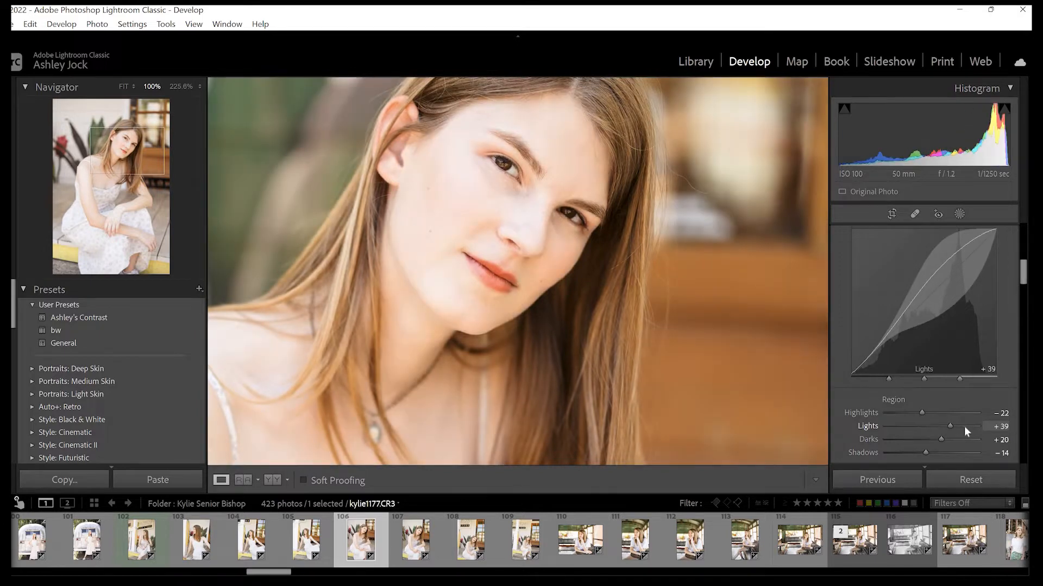
pyautogui.click(963, 425)
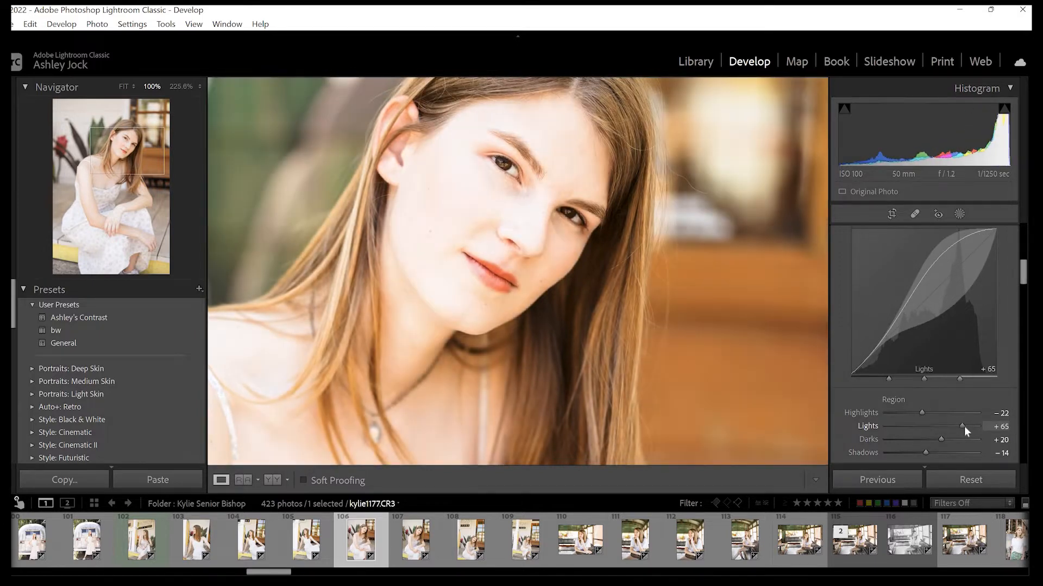
pyautogui.click(944, 429)
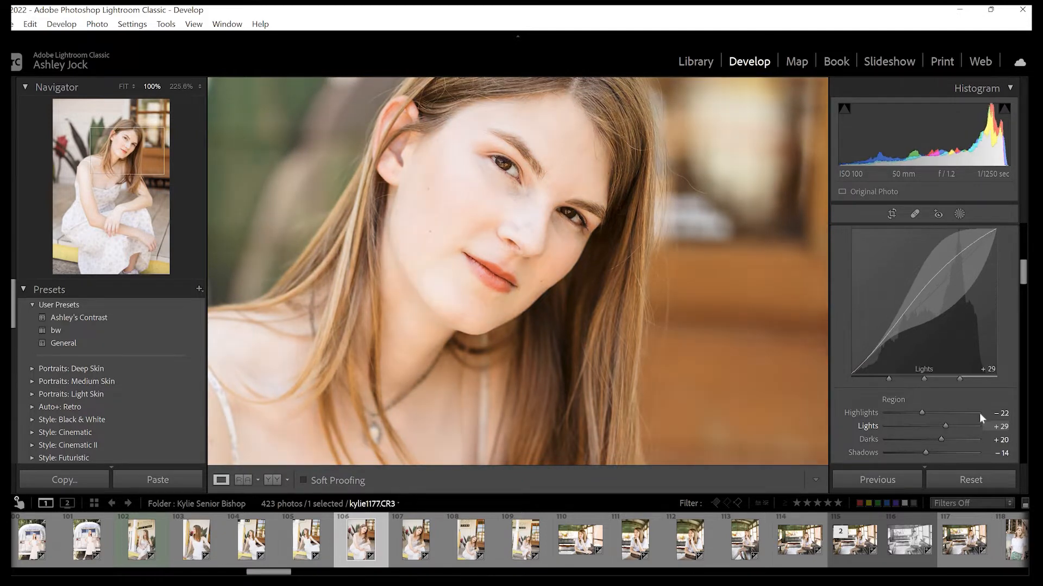
pyautogui.press('z')
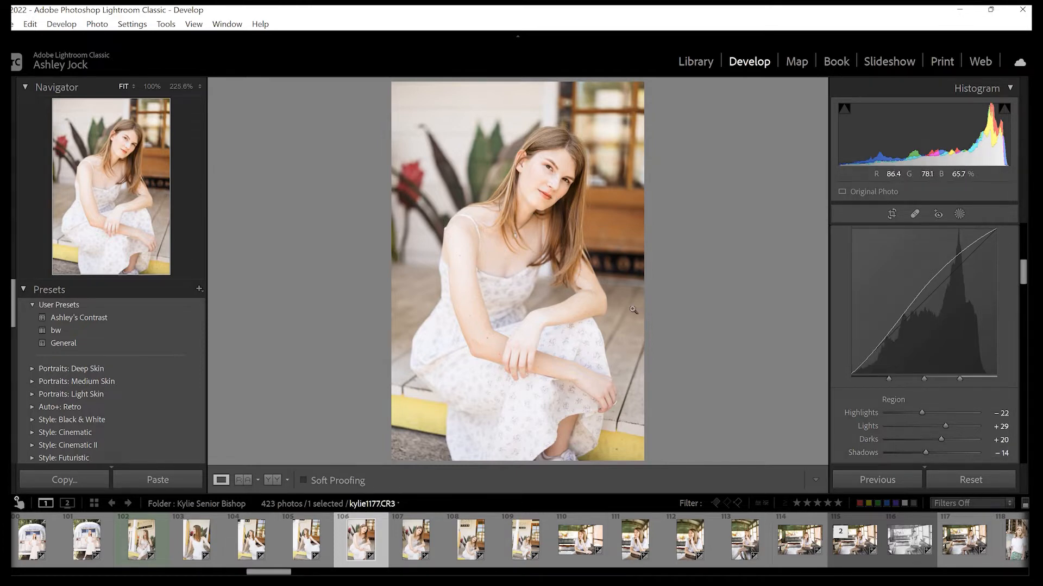
# Compare the edited portrait with the neighbouring shot in the filmstrip and return to kylie1177.CR3.
pyautogui.press('Right')
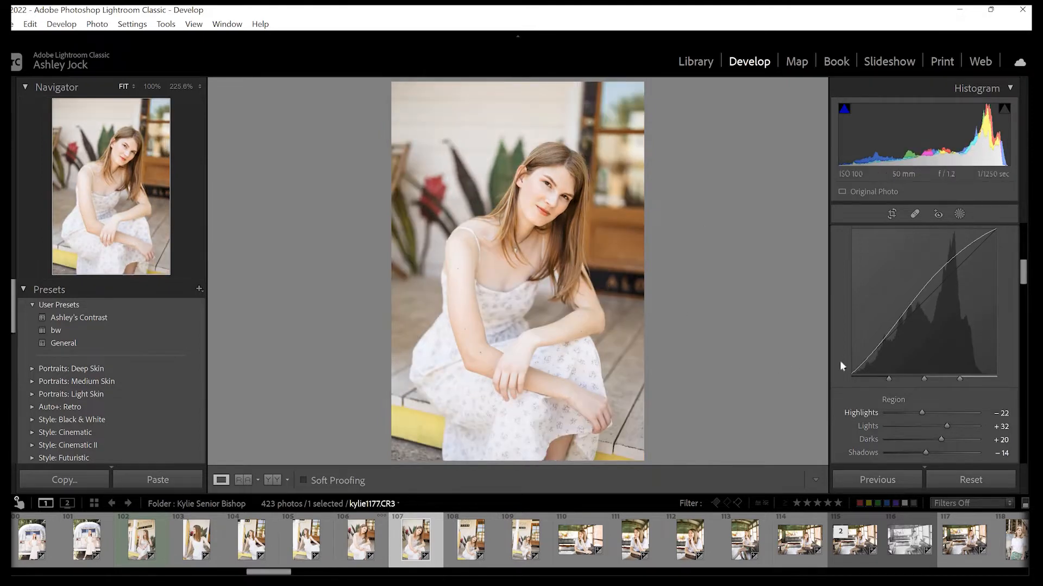
pyautogui.press('Left')
pyautogui.press('Left')
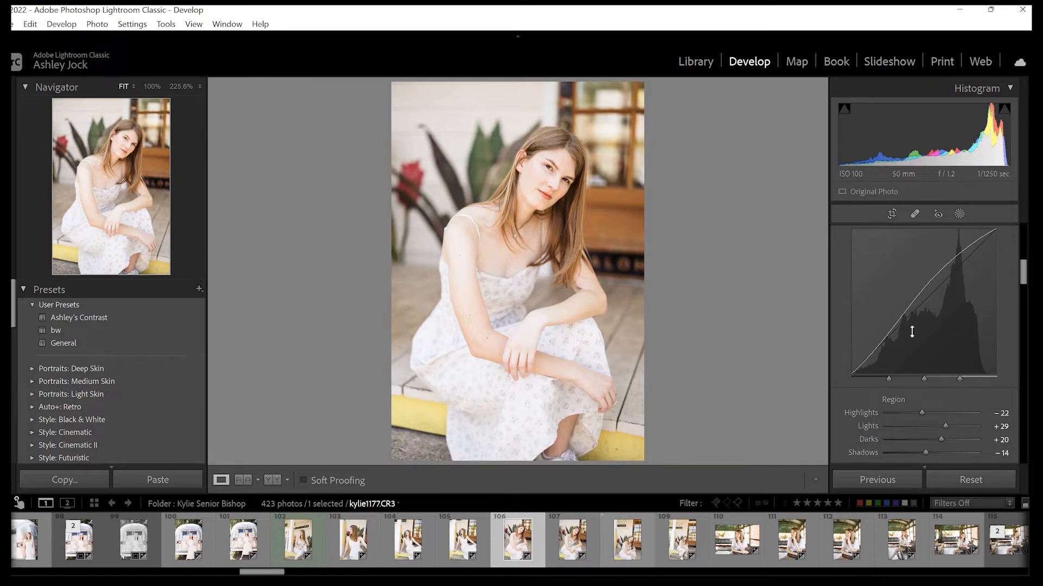
pyautogui.scroll(10, 911, 332)
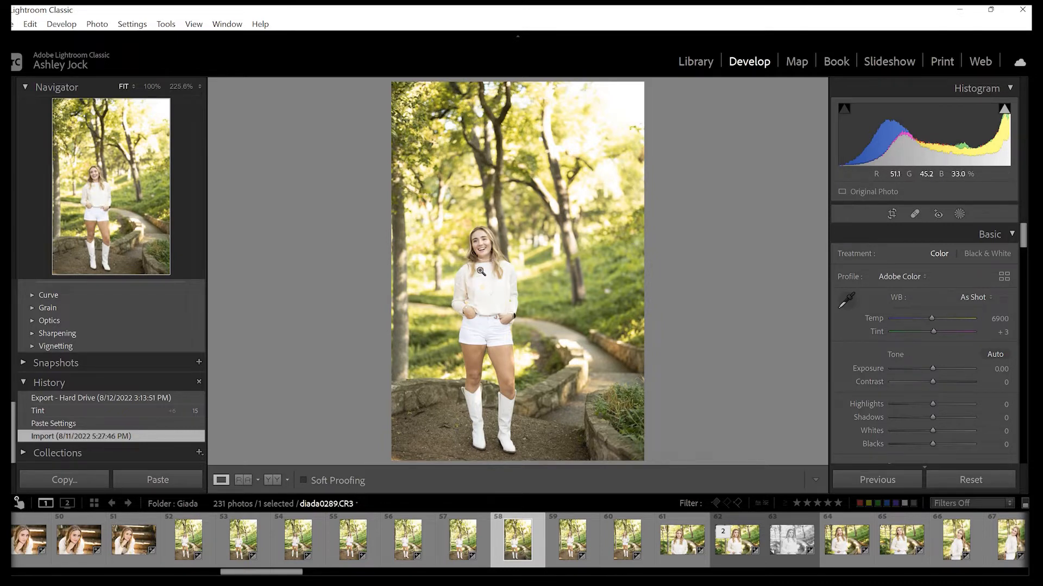
# Inspect the subject of the wooded path photo diada0289.CR3 up close, return to the fitted view and look through the presets.
pyautogui.click(535, 211)
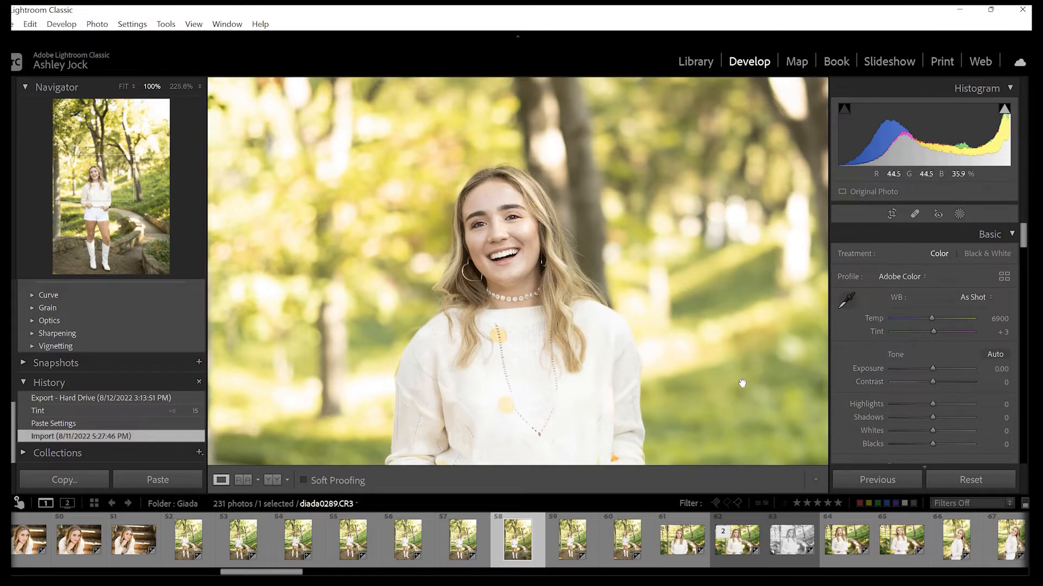
pyautogui.moveTo(588, 252); pyautogui.dragTo(561, 262)
pyautogui.click(469, 397)
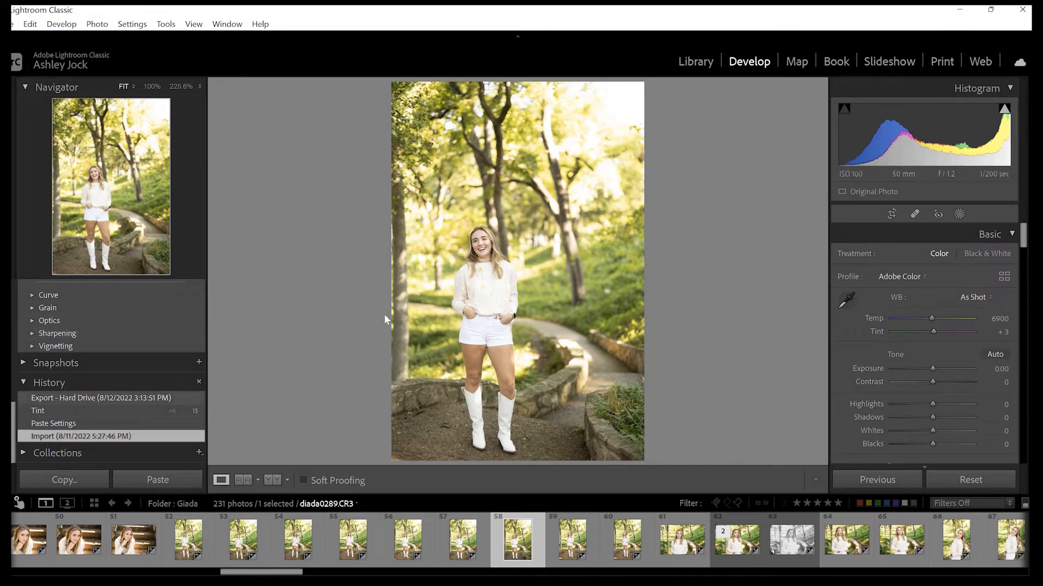
pyautogui.scroll(3, 388, 320)
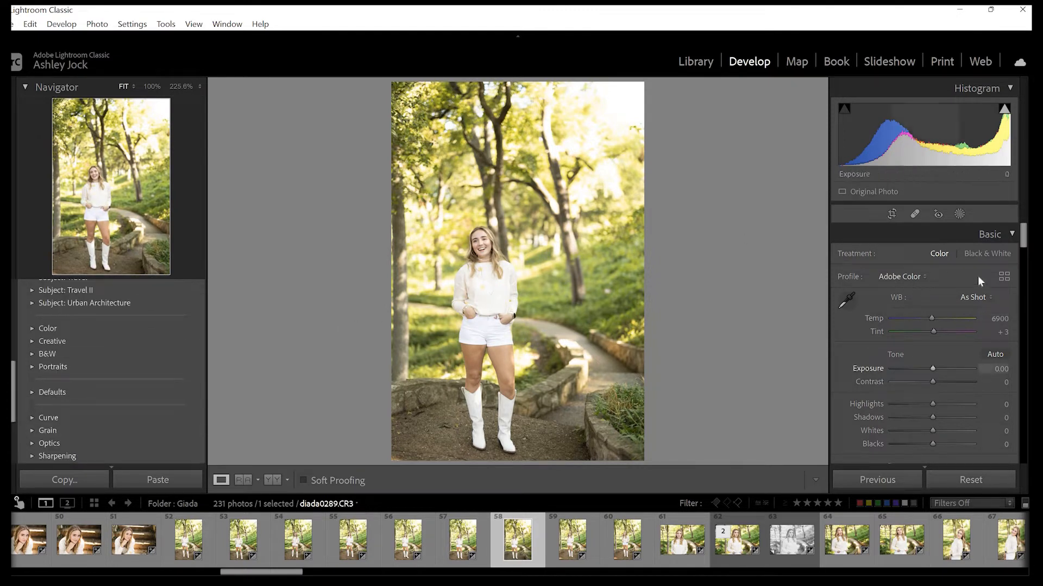
# Apply the CF Standard V1 profile and set Highlights to -24, Shadows to +20, Whites to +25 and Blacks to -16.
pyautogui.click(1004, 277)
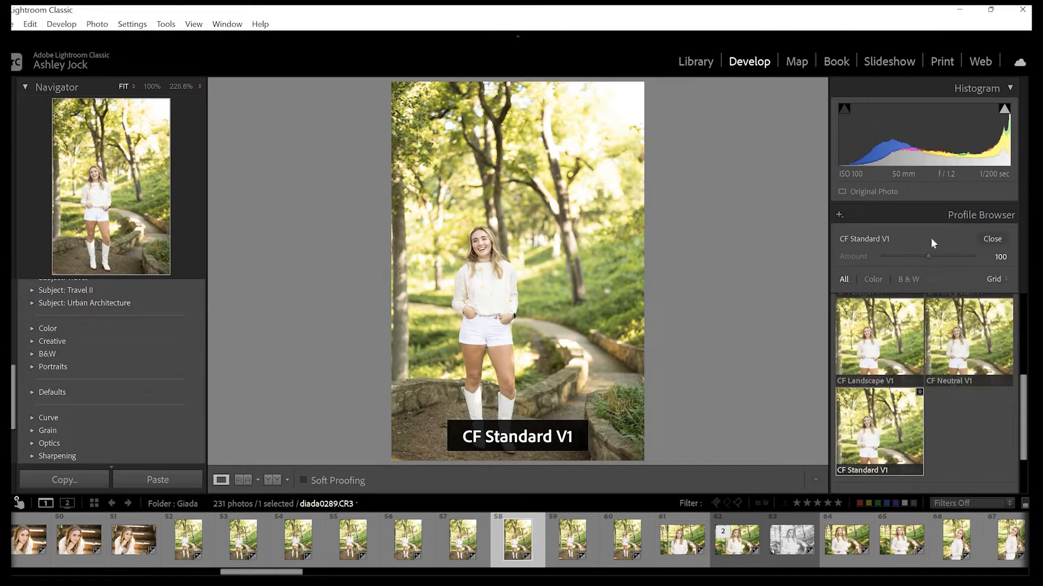
pyautogui.click(990, 238)
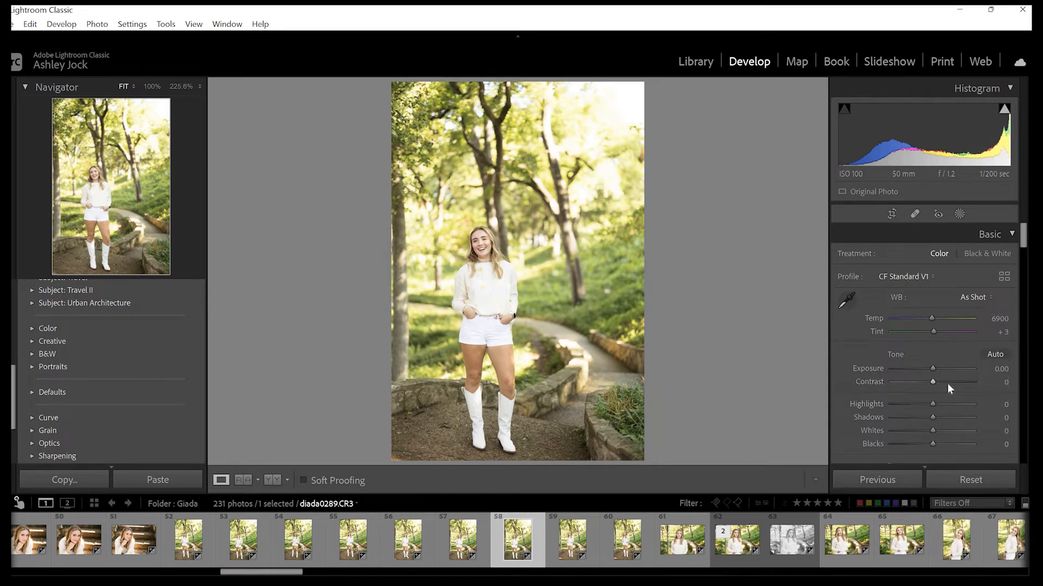
pyautogui.scroll(-3, 948, 384)
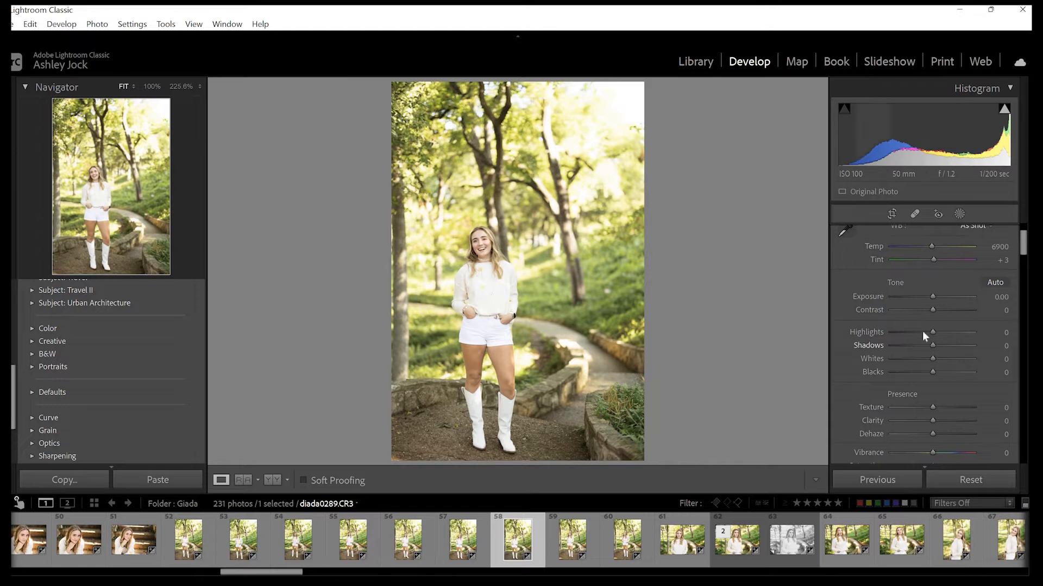
pyautogui.moveTo(933, 332)
pyautogui.mouseDown()
pyautogui.moveTo(922, 332)
pyautogui.moveTo(941, 345)
pyautogui.mouseUp()
pyautogui.write('25')
pyautogui.press('Tab')
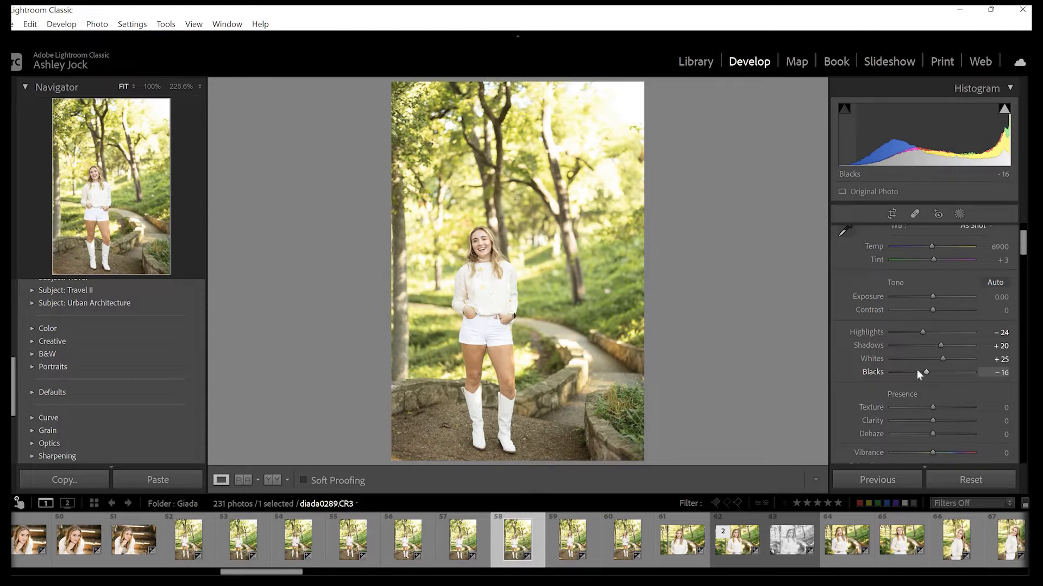
# Set the photo's Clarity to +10 and Vibrance to +15.
pyautogui.click(1004, 422)
pyautogui.write('10')
pyautogui.click(1003, 451)
pyautogui.write('15')
pyautogui.press('Return')
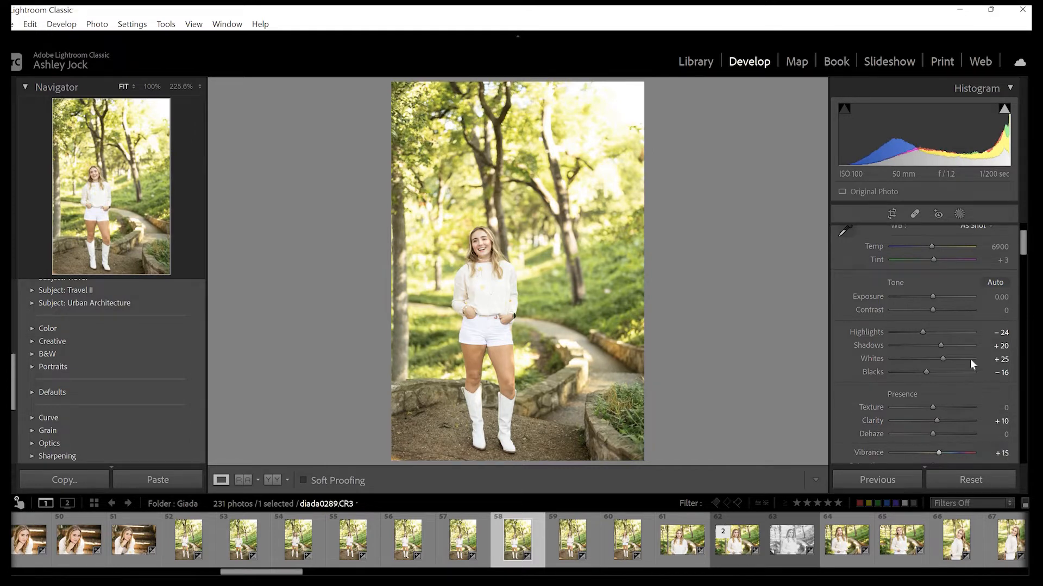
# Set the parametric tone curve to Highlights -22, Lights +20, Darks +16 and Shadows -22, and check the subject's face up close.
pyautogui.scroll(-3, 947, 342)
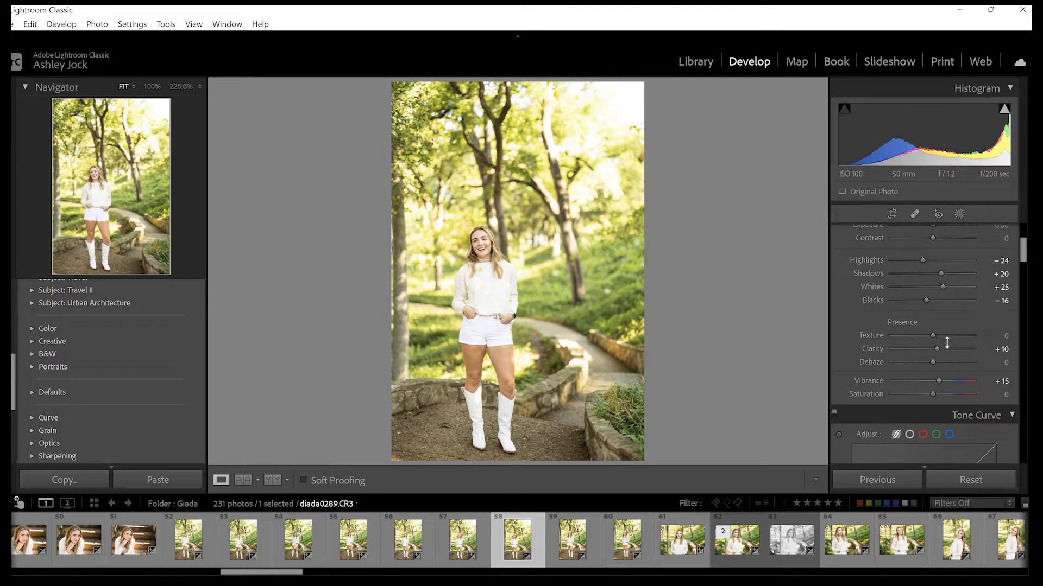
pyautogui.scroll(-2, 936, 326)
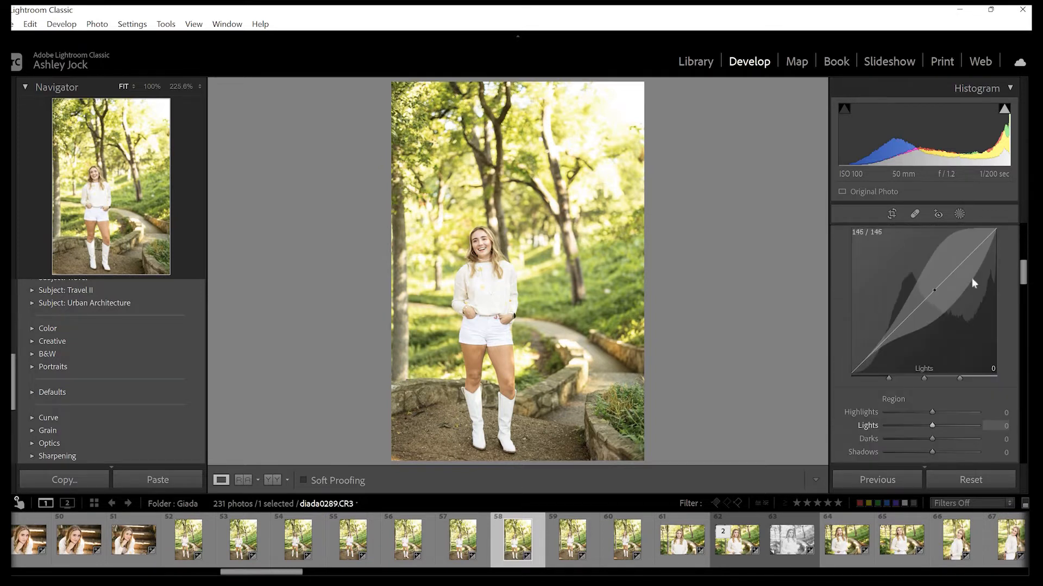
pyautogui.scroll(1, 972, 278)
pyautogui.click(909, 290)
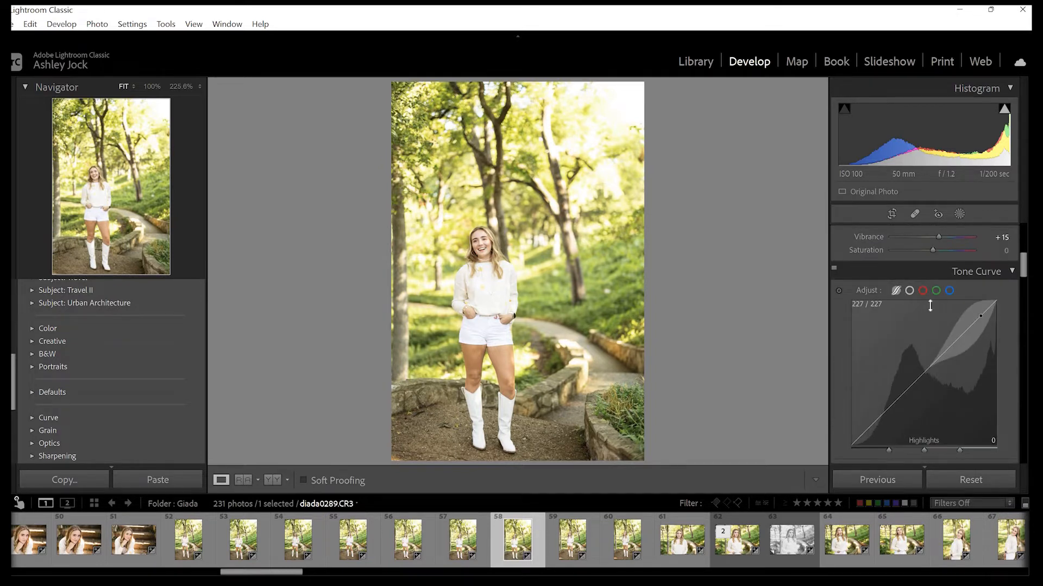
pyautogui.scroll(-3, 928, 339)
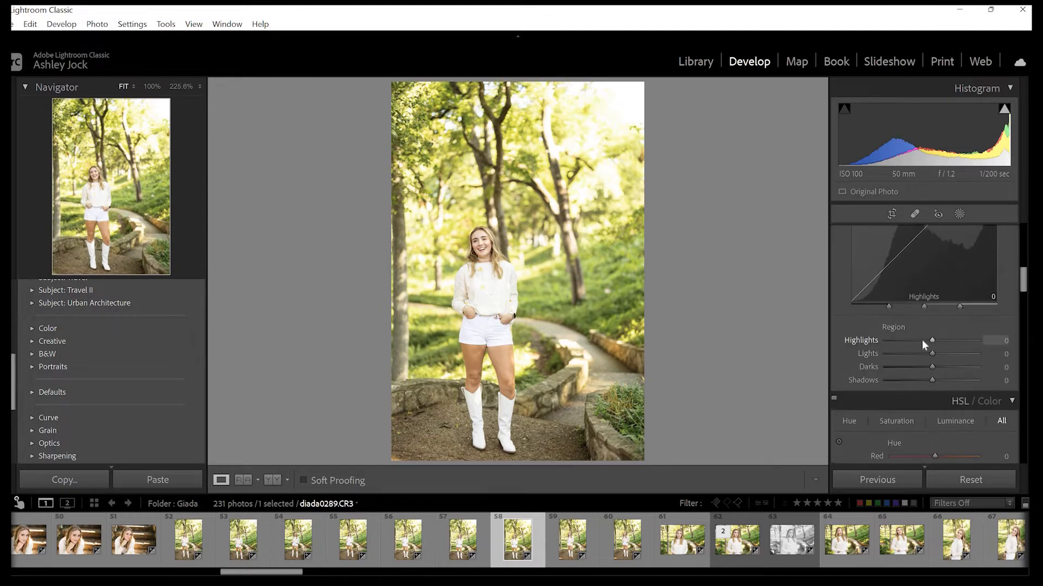
pyautogui.moveTo(932, 341)
pyautogui.mouseDown()
pyautogui.moveTo(922, 341)
pyautogui.moveTo(941, 354)
pyautogui.mouseUp()
pyautogui.click(940, 367)
pyautogui.click(922, 381)
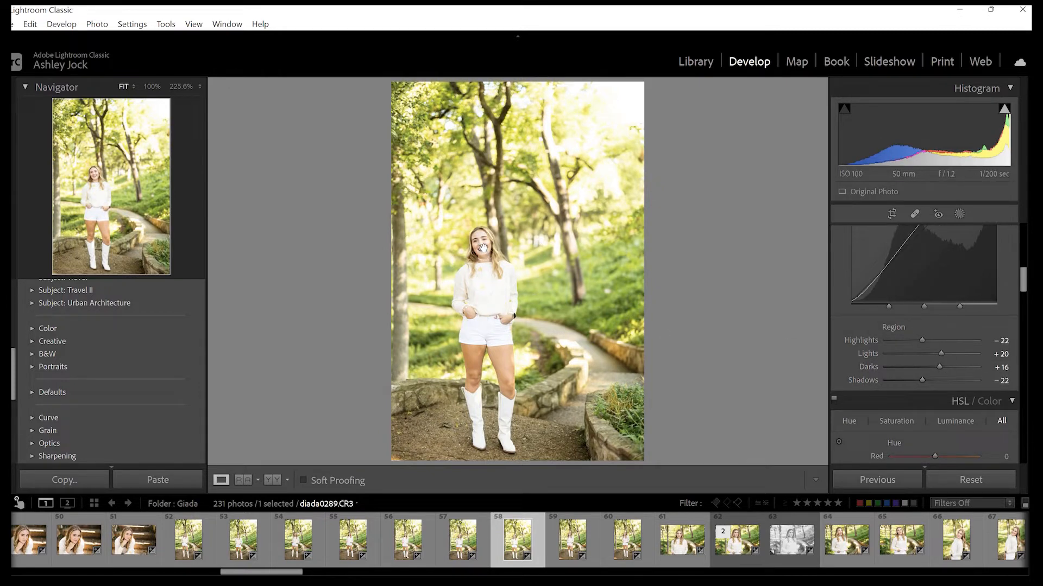
pyautogui.click(515, 266)
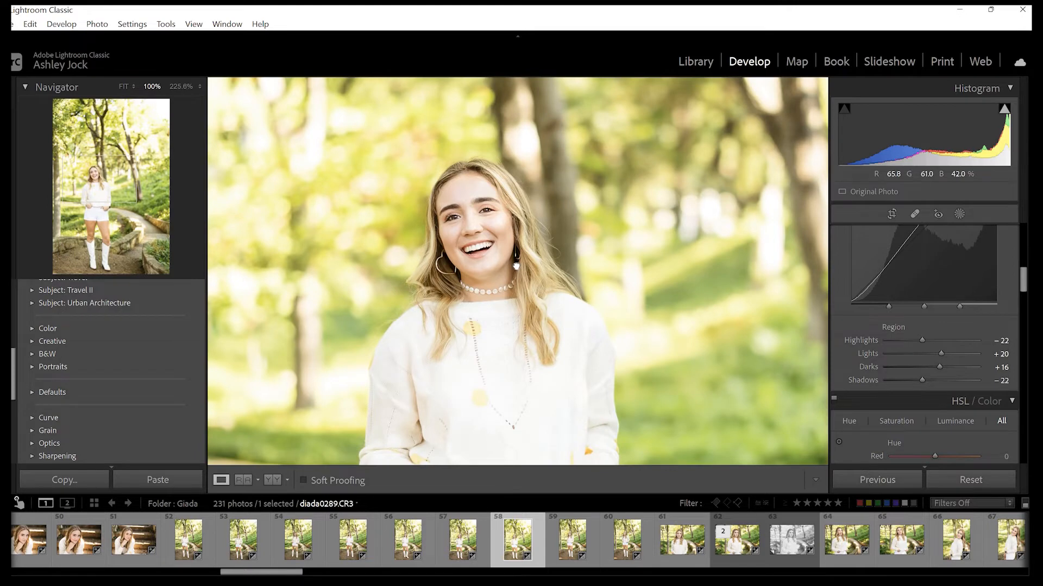
pyautogui.press('z')
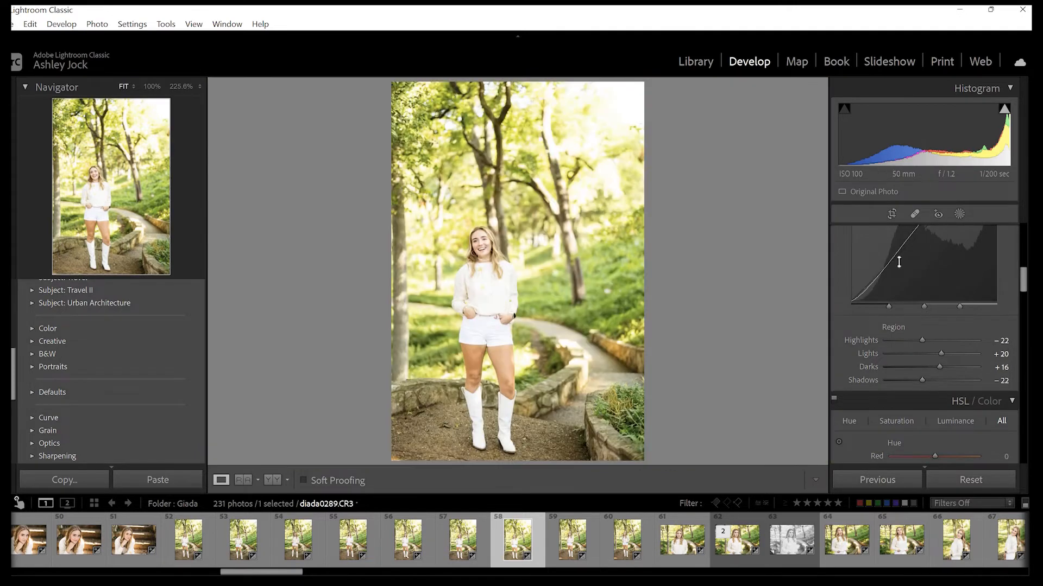
# Shape the point curve with a highlight point at input 199, output 205 and a shadow point at input 62, output 57.
pyautogui.scroll(3, 918, 304)
pyautogui.click(909, 291)
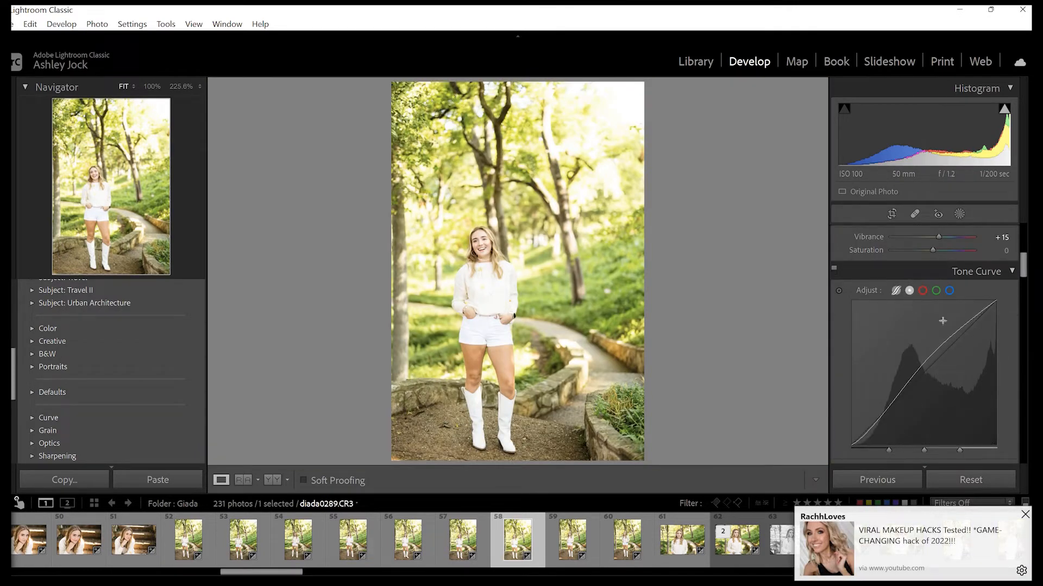
pyautogui.click(963, 326)
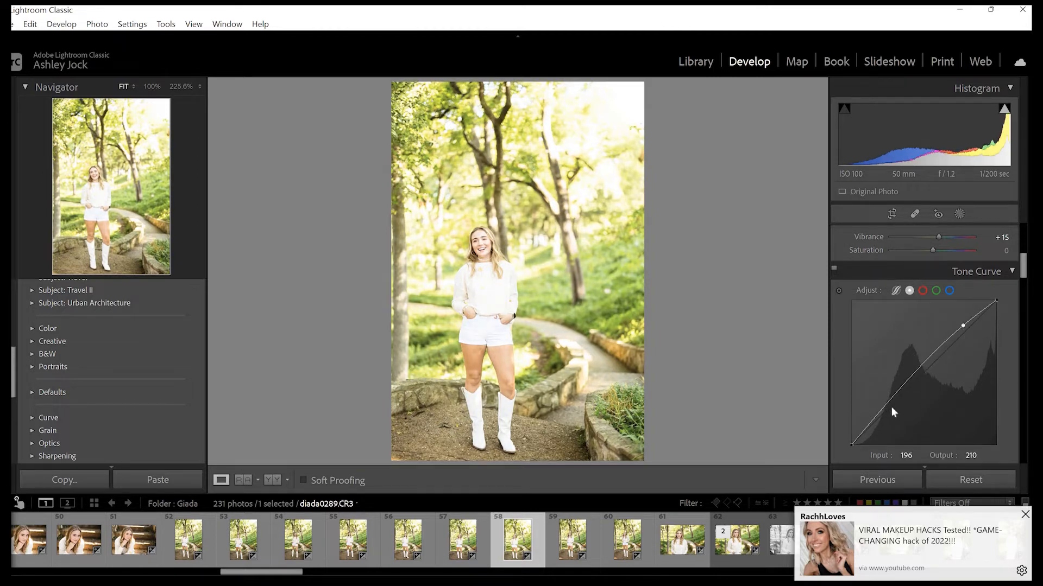
pyautogui.click(891, 408)
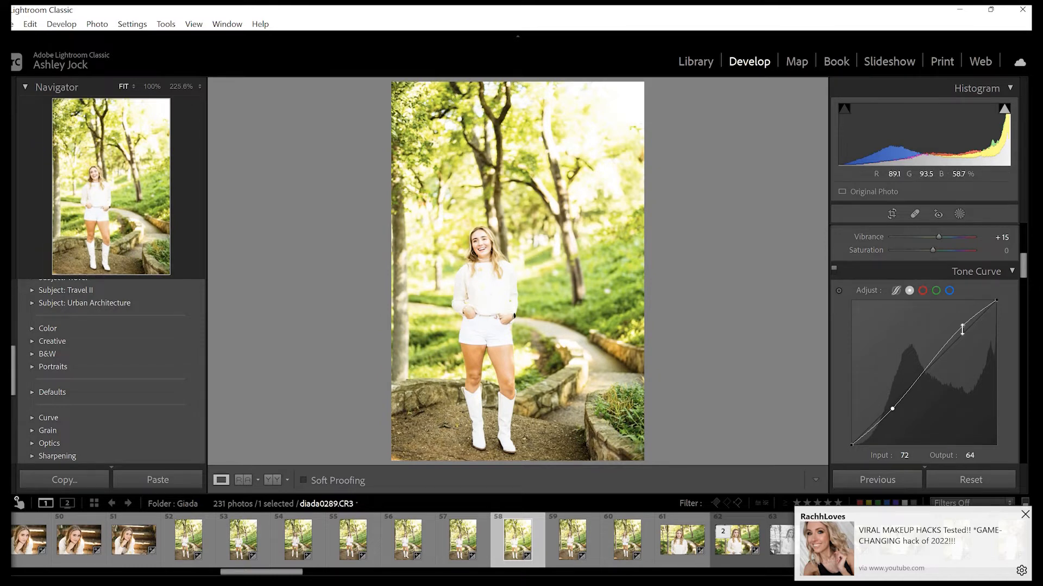
pyautogui.moveTo(964, 327); pyautogui.dragTo(965, 330)
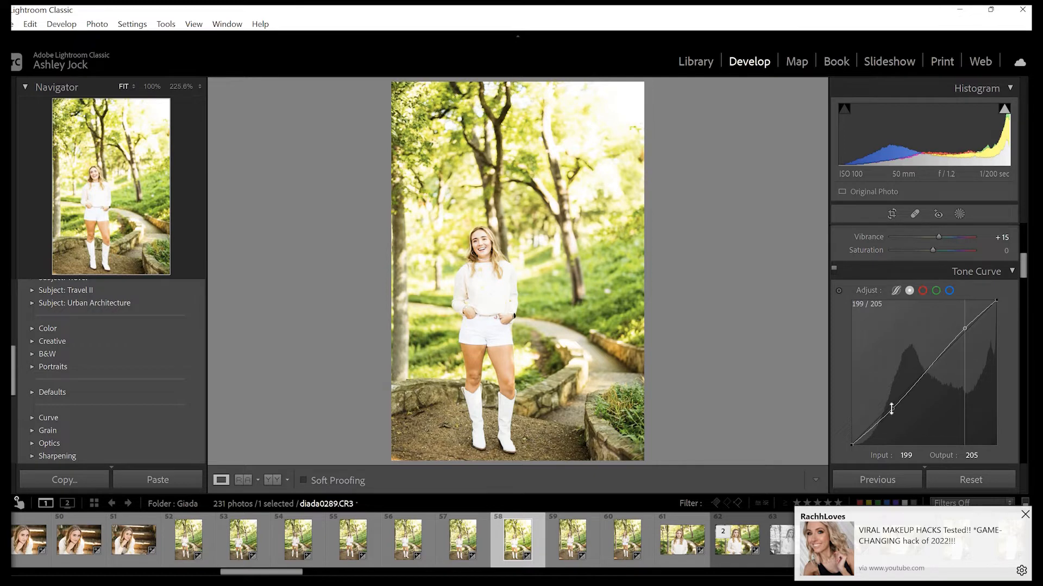
pyautogui.moveTo(888, 410); pyautogui.dragTo(886, 413)
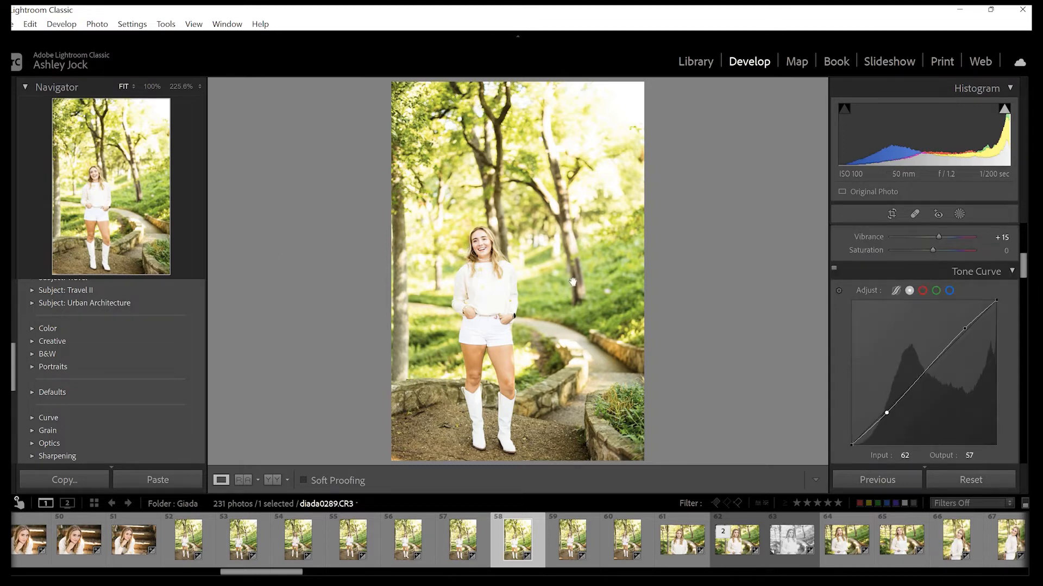
# Lower the Exposure to -0.30 while checking the subject's face at 100%, and return to the fitted view.
pyautogui.click(510, 250)
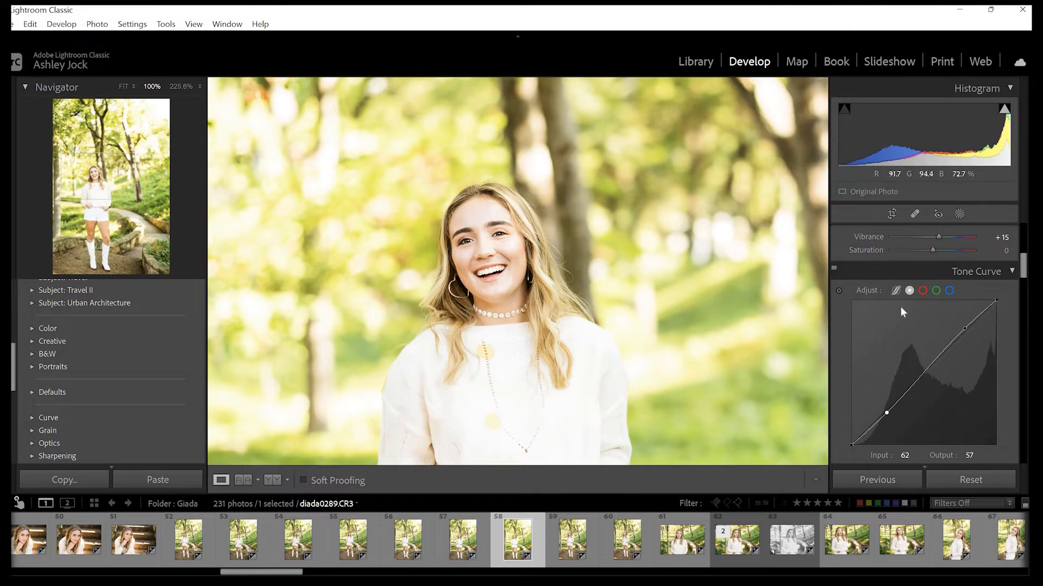
pyautogui.scroll(5, 900, 307)
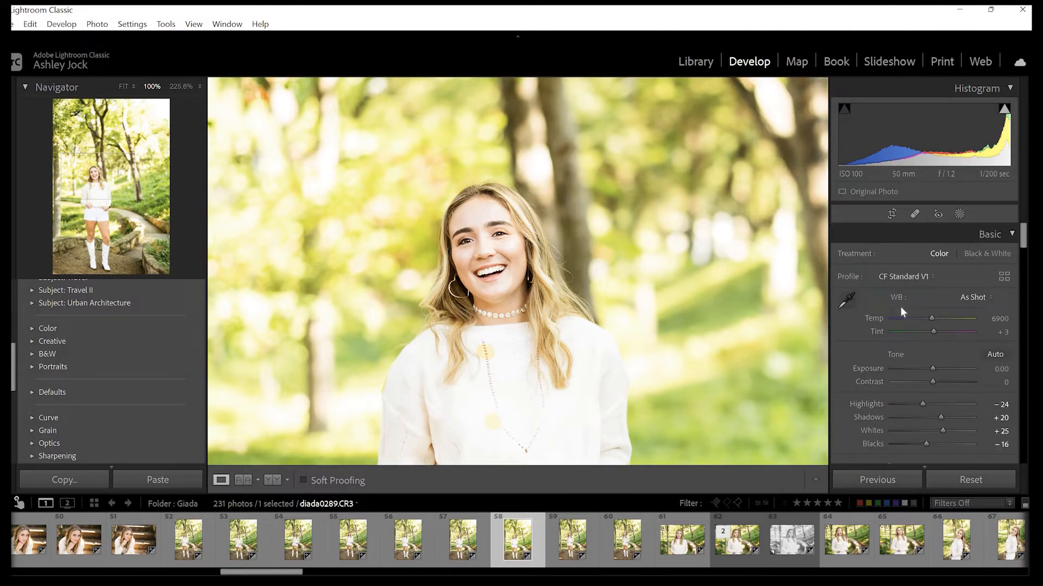
pyautogui.press('-')
pyautogui.press('-')
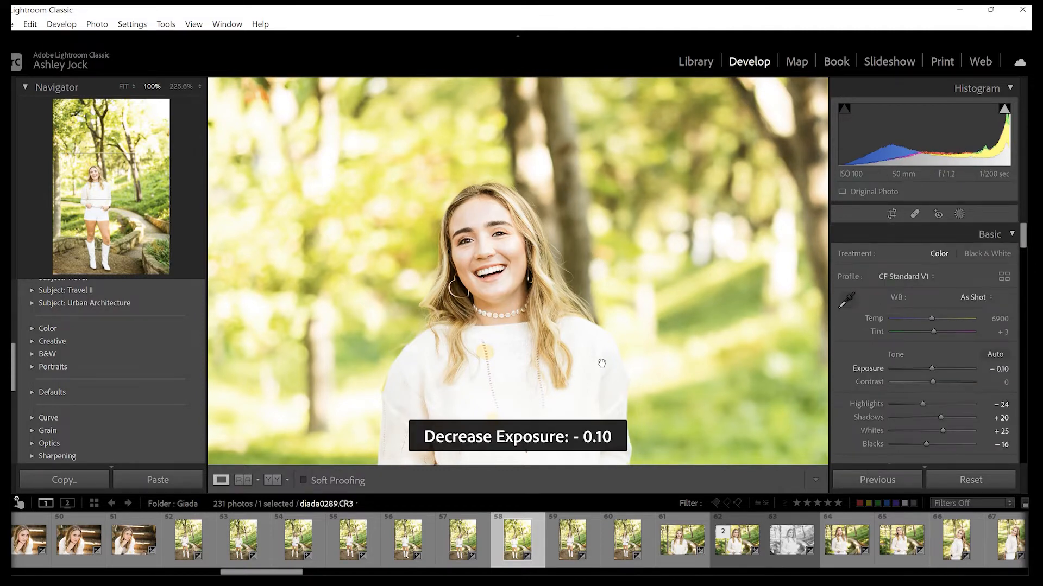
pyautogui.click(548, 269)
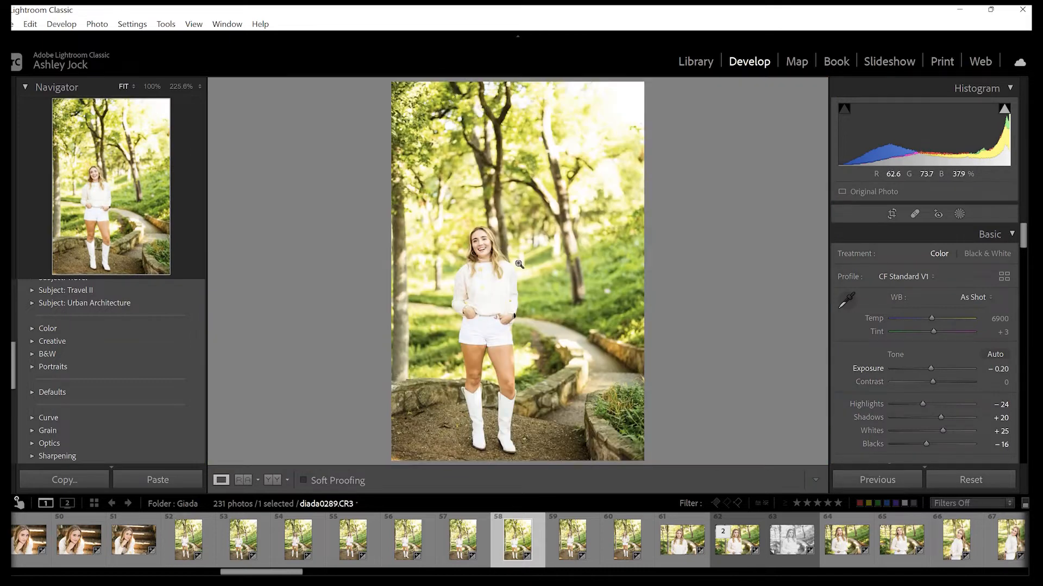
pyautogui.press('-')
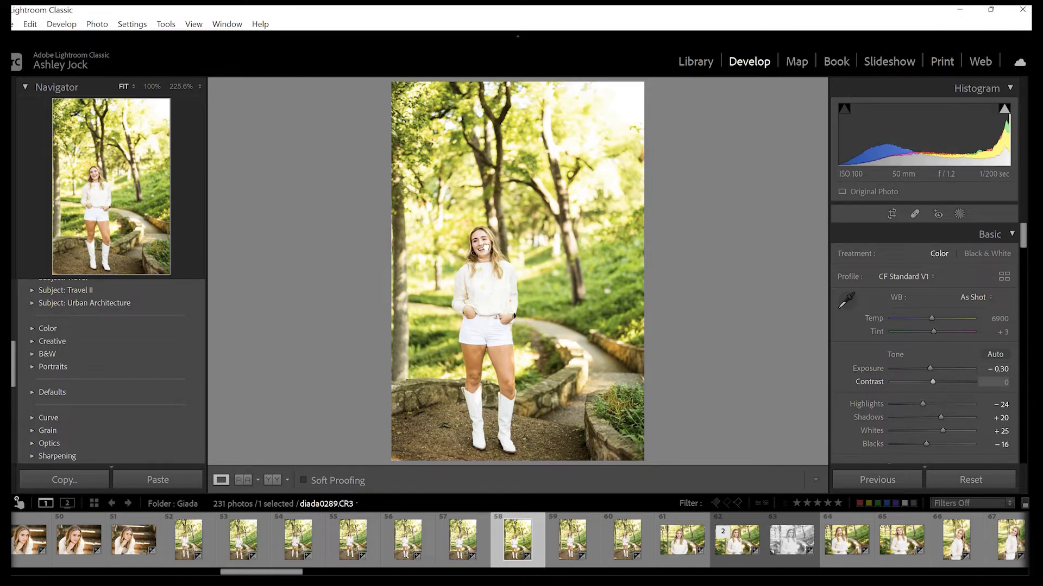
pyautogui.click(486, 247)
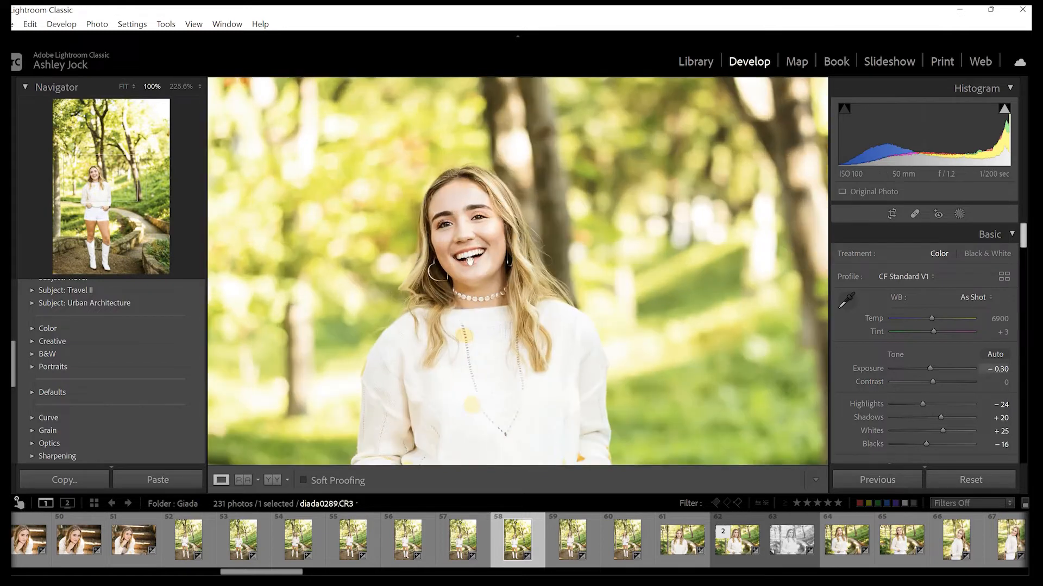
pyautogui.press('z')
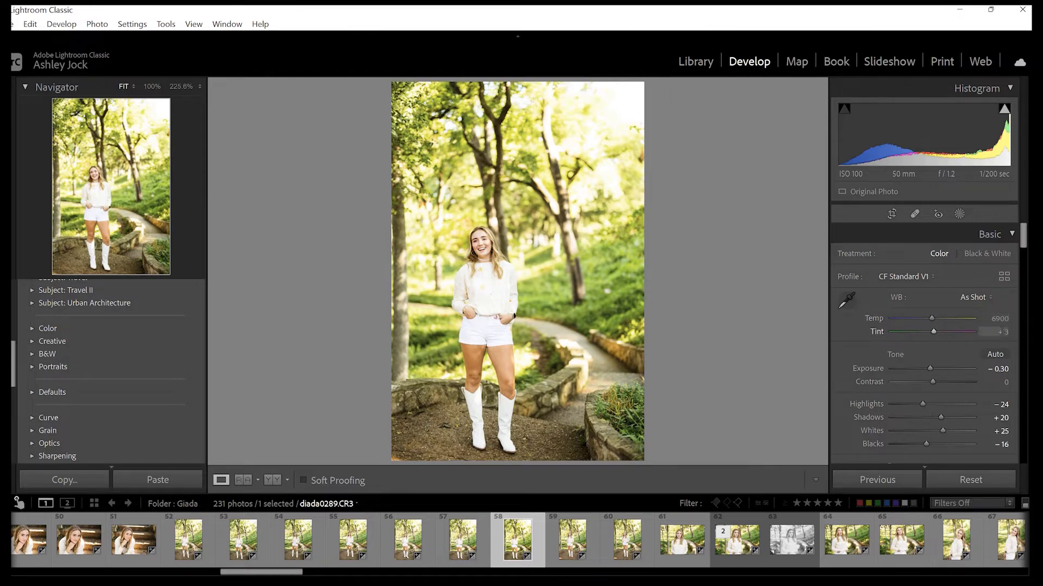
# Set the white balance Tint to +15 and check the skin tones and white sweater at 100%.
pyautogui.click(999, 331)
pyautogui.write('15')
pyautogui.press('Return')
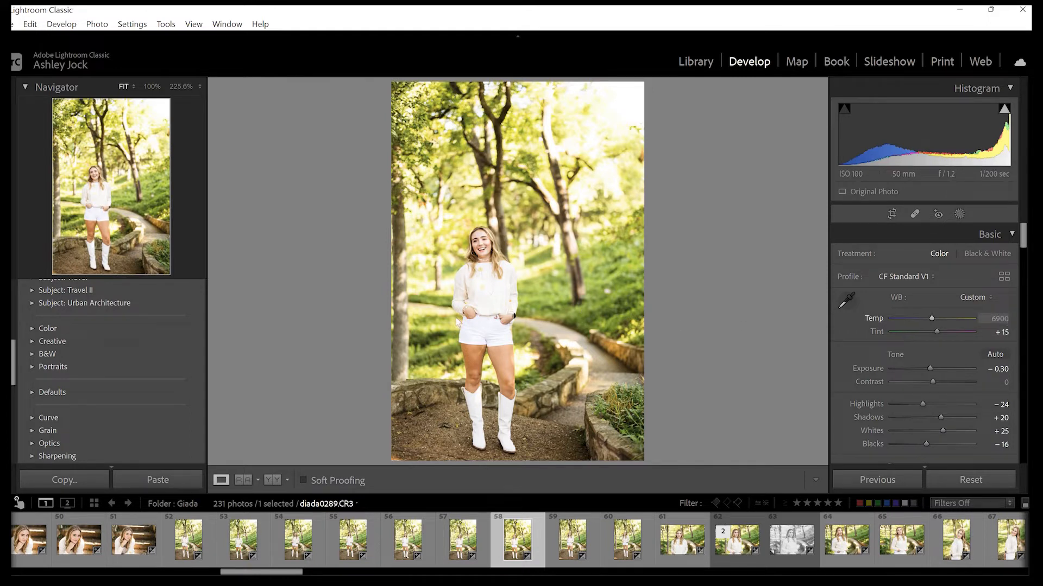
pyautogui.click(583, 224)
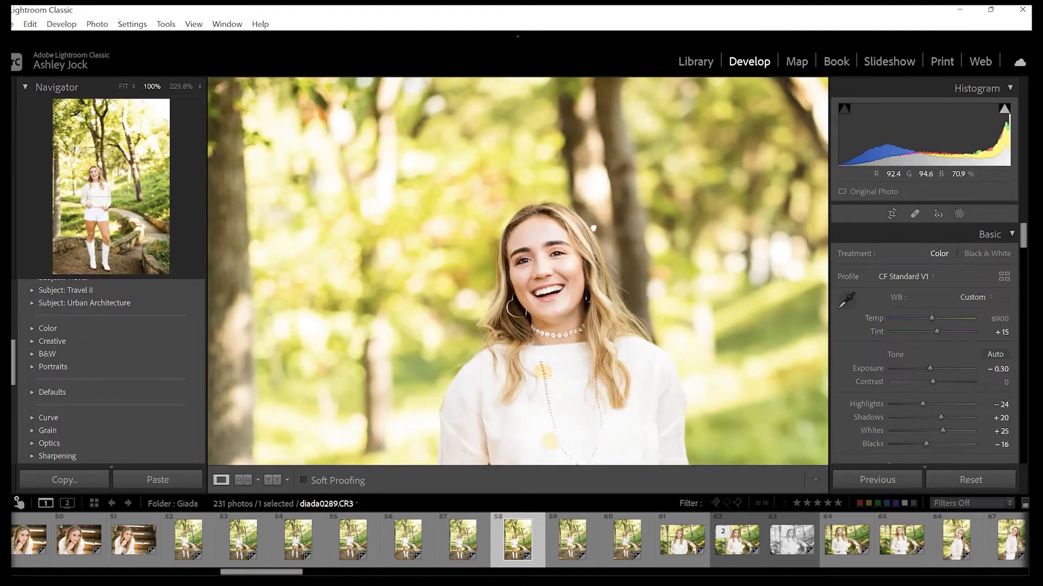
pyautogui.moveTo(583, 224); pyautogui.dragTo(496, 132)
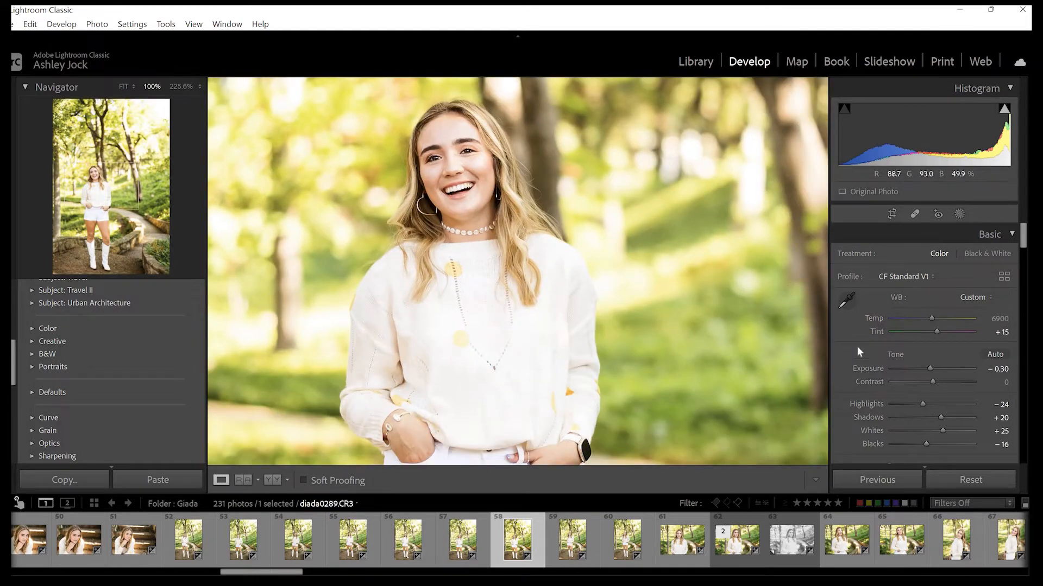
pyautogui.click(635, 239)
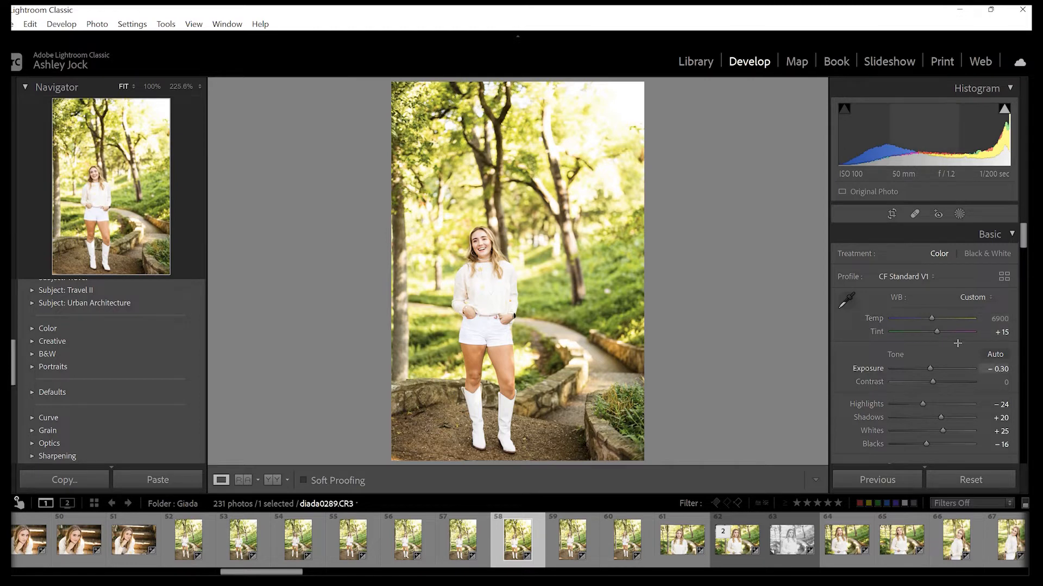
# Try HSL Green hue shifts between -84 and +79, and set the slider to +48.
pyautogui.scroll(-2, 956, 346)
pyautogui.scroll(-10, 954, 340)
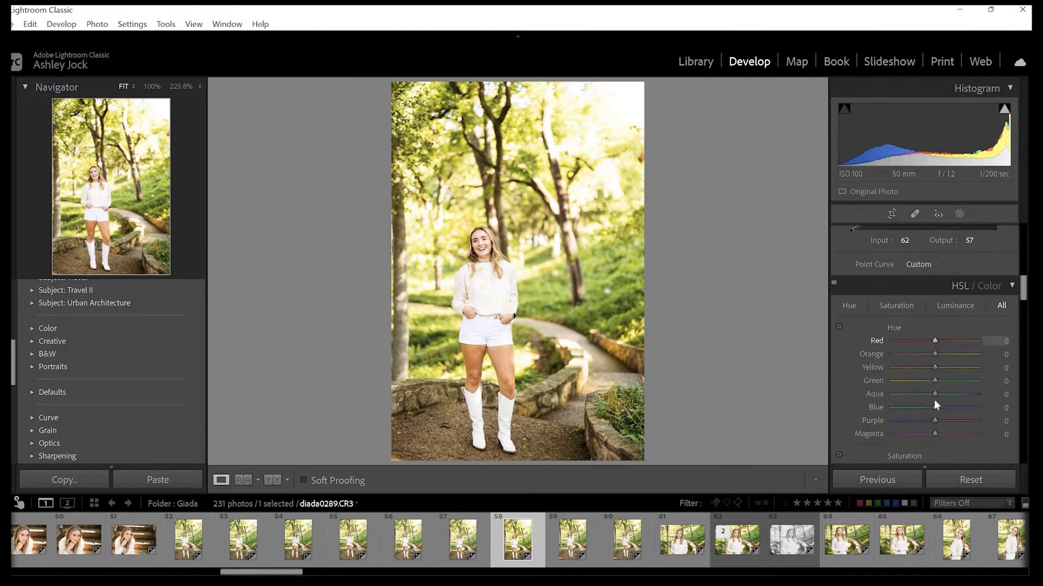
pyautogui.moveTo(934, 381); pyautogui.dragTo(914, 388)
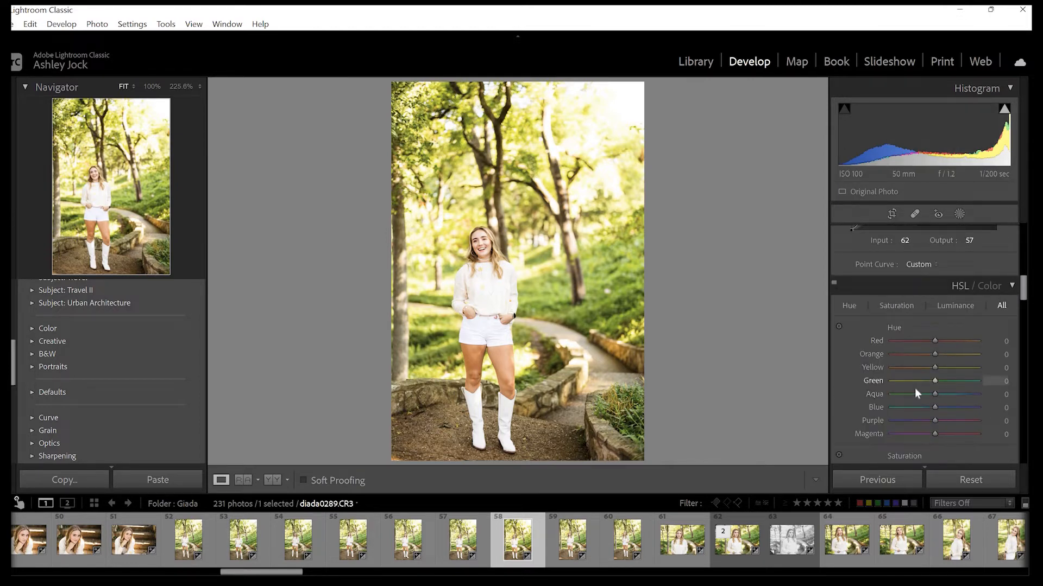
pyautogui.click(957, 382)
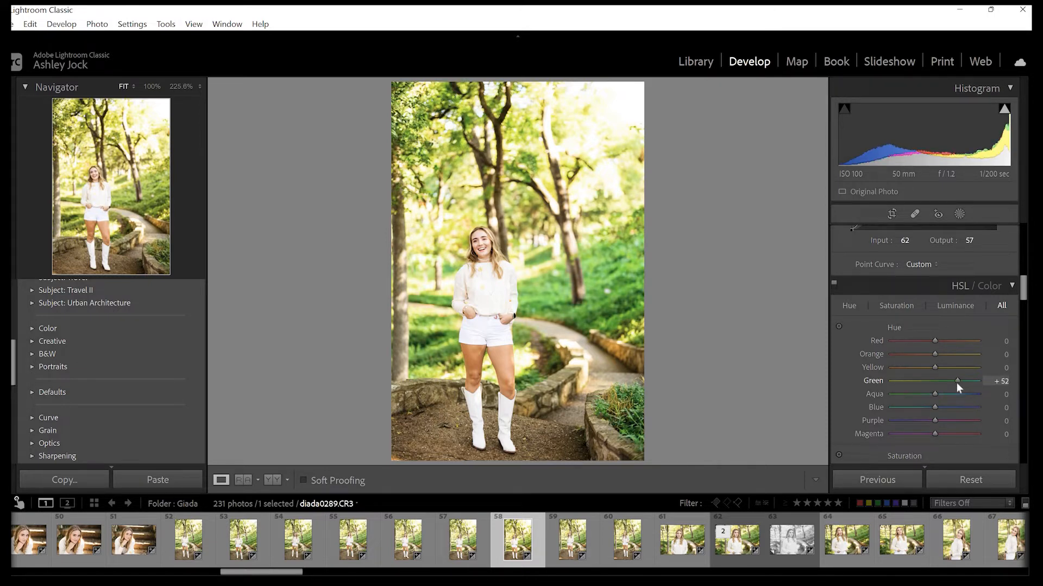
pyautogui.moveTo(957, 382); pyautogui.dragTo(956, 382)
pyautogui.click(946, 373)
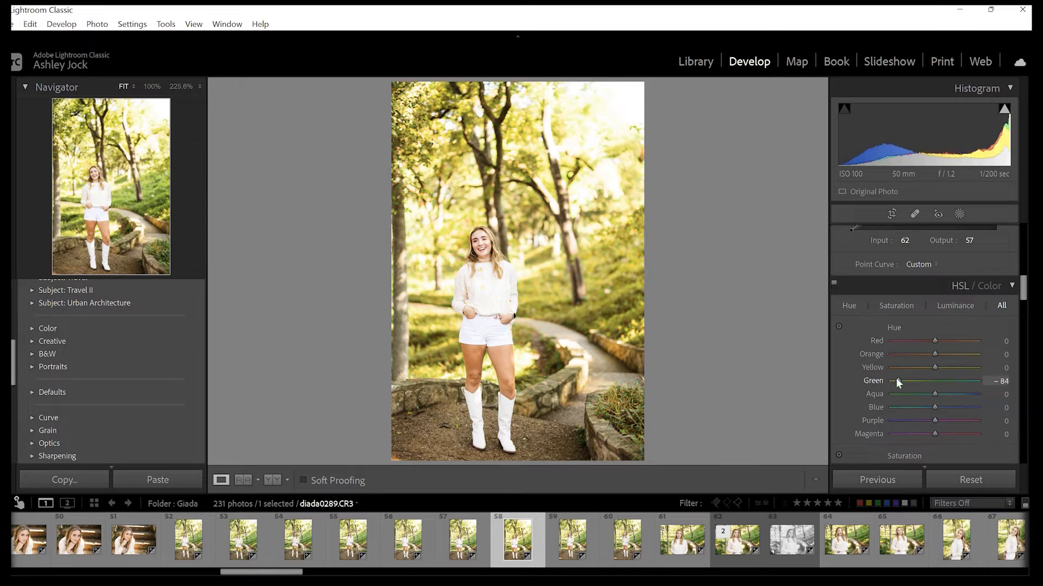
pyautogui.click(944, 380)
pyautogui.moveTo(950, 382); pyautogui.dragTo(970, 386)
pyautogui.click(943, 384)
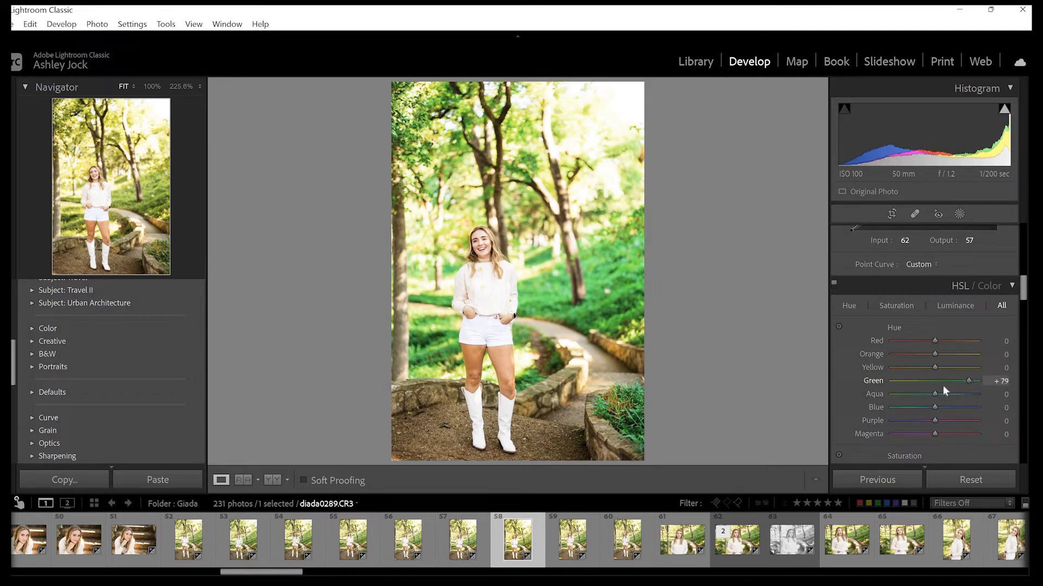
pyautogui.click(955, 382)
# Set the HSL Green hue to +21.
pyautogui.scroll(-5, 930, 362)
pyautogui.click(915, 369)
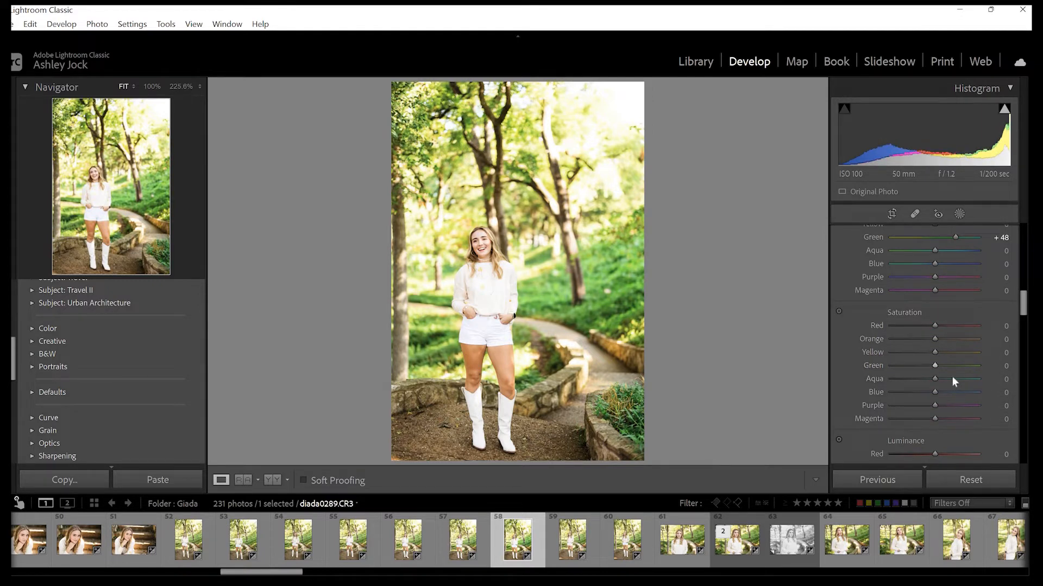
pyautogui.scroll(5, 945, 379)
pyautogui.moveTo(927, 386)
pyautogui.mouseDown()
pyautogui.moveTo(897, 398)
pyautogui.moveTo(920, 369)
pyautogui.moveTo(953, 376)
pyautogui.moveTo(943, 379)
pyautogui.mouseUp()
pyautogui.doubleClick(920, 369)
pyautogui.click(944, 379)
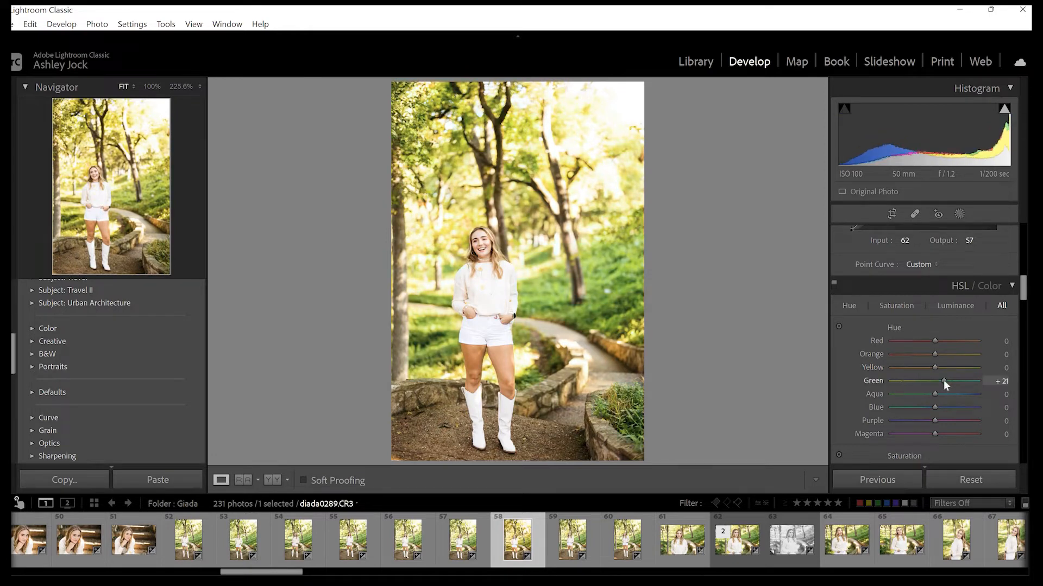
# Set the HSL Green hue to +17 and check the subject's face at 100%.
pyautogui.doubleClick(978, 382)
pyautogui.click(998, 381)
pyautogui.write('17')
pyautogui.press('Return')
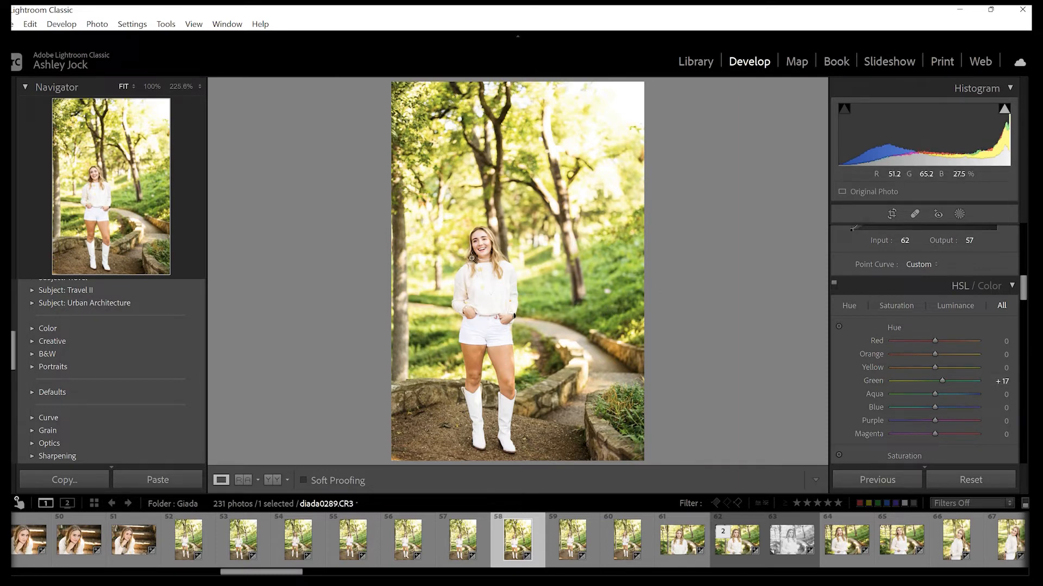
pyautogui.click(822, 329)
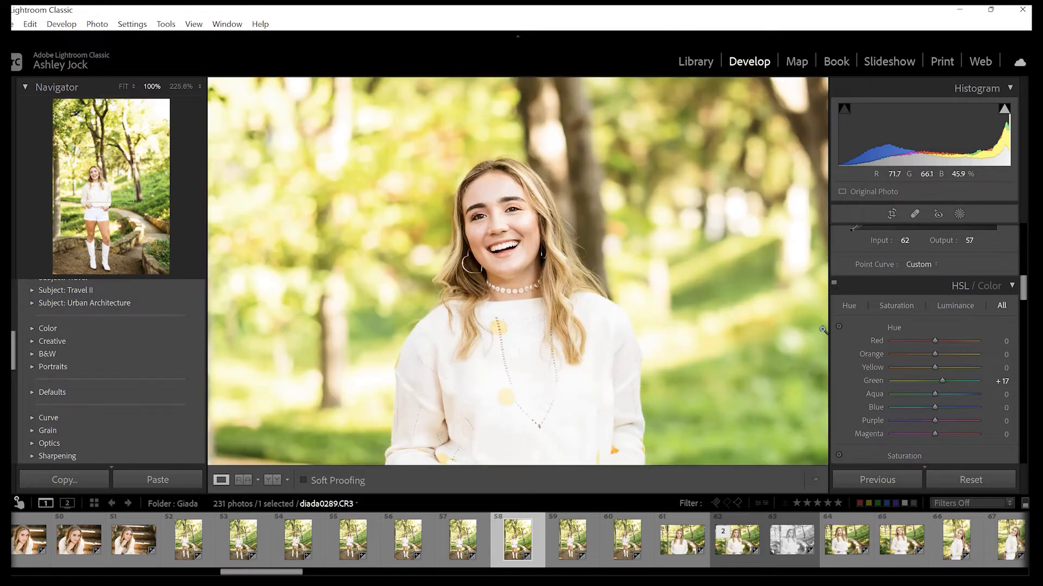
pyautogui.press('z')
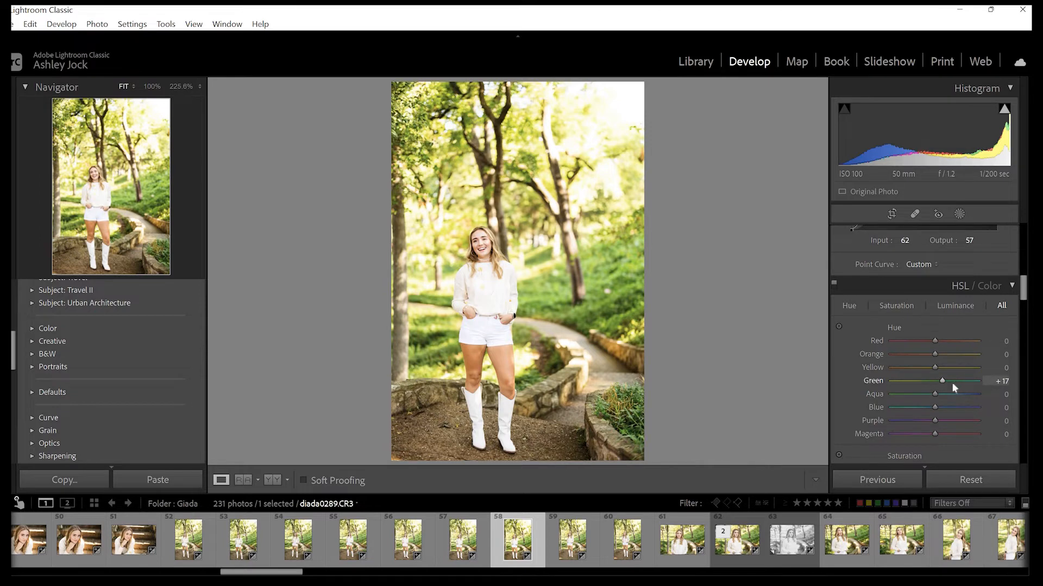
# Set the Calibration Green Primary Hue to +13 and compare the photo with its before version.
pyautogui.scroll(-15, 950, 386)
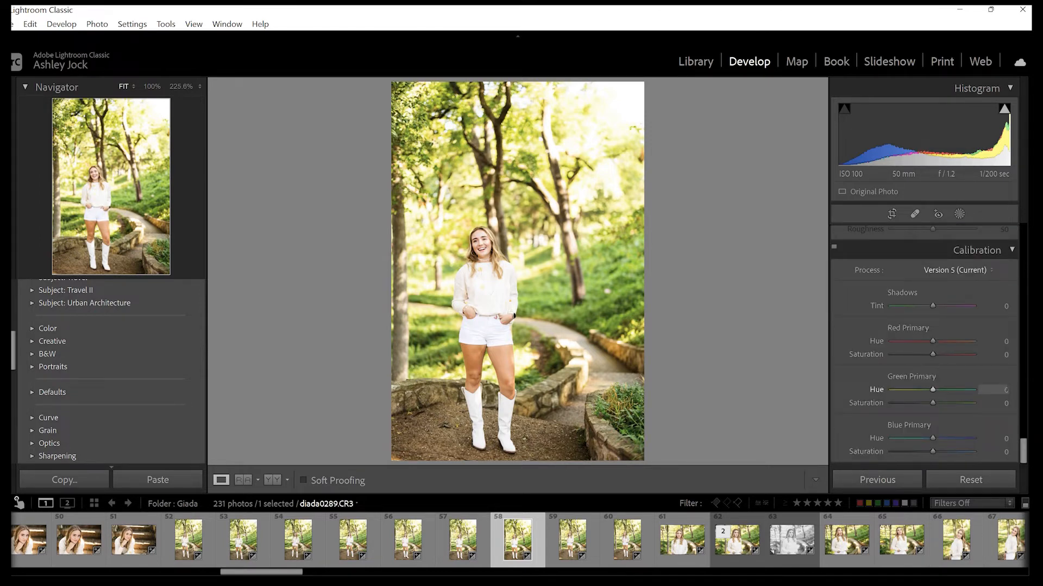
pyautogui.write('13')
pyautogui.press('Return')
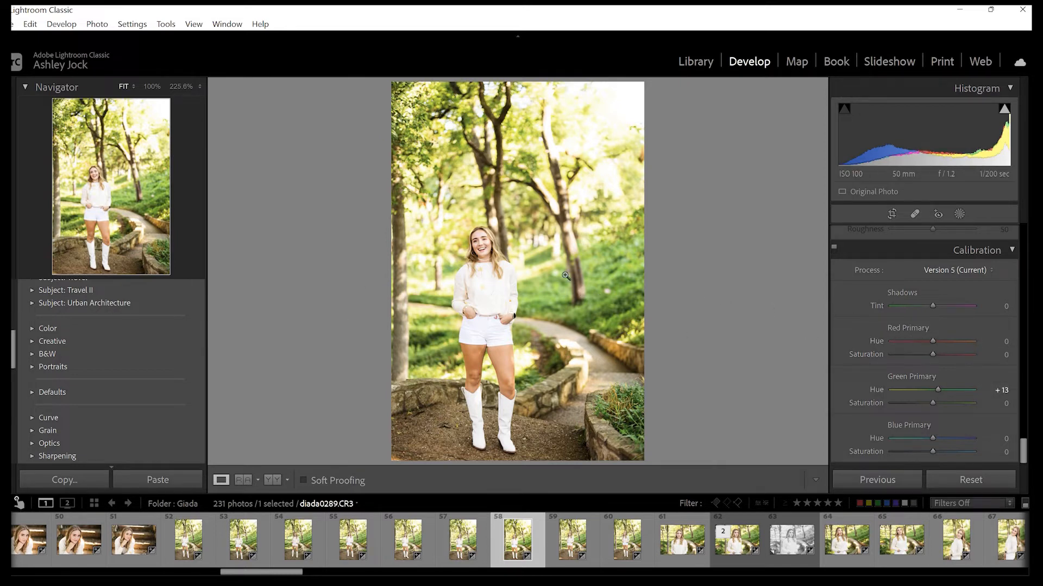
pyautogui.press('\\')
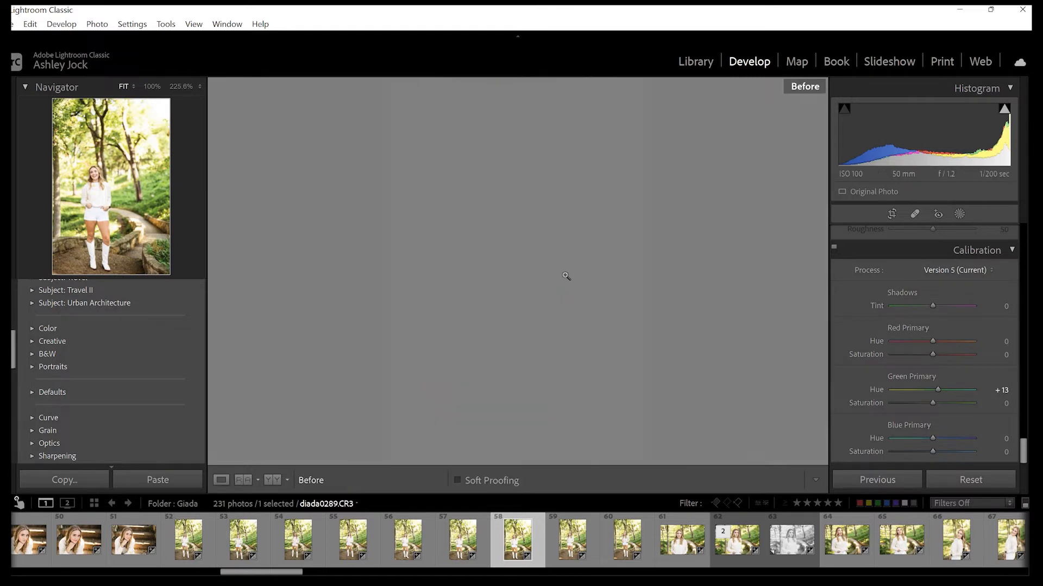
pyautogui.press('\\')
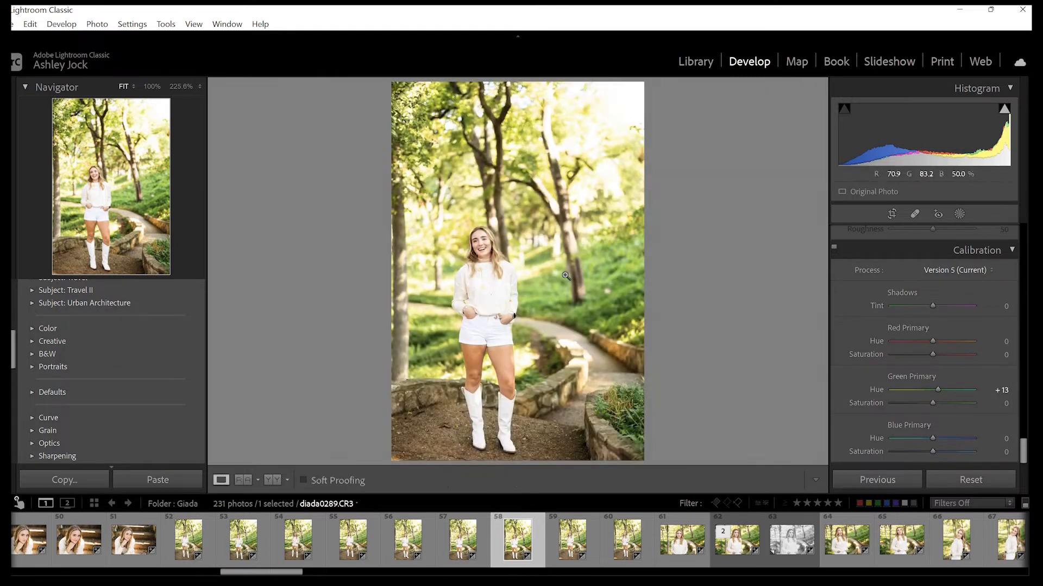
pyautogui.press('\\')
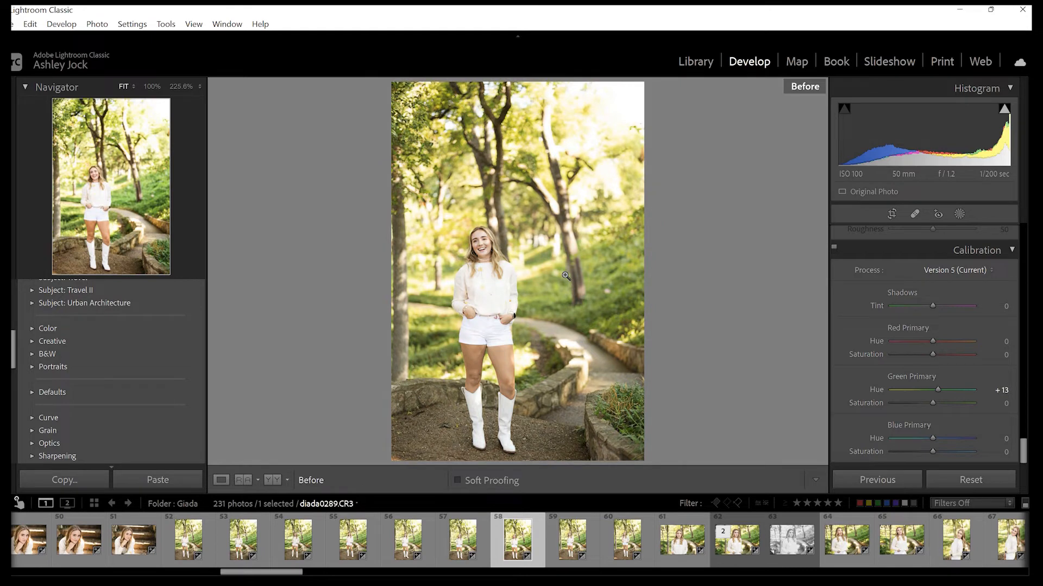
pyautogui.press('\\')
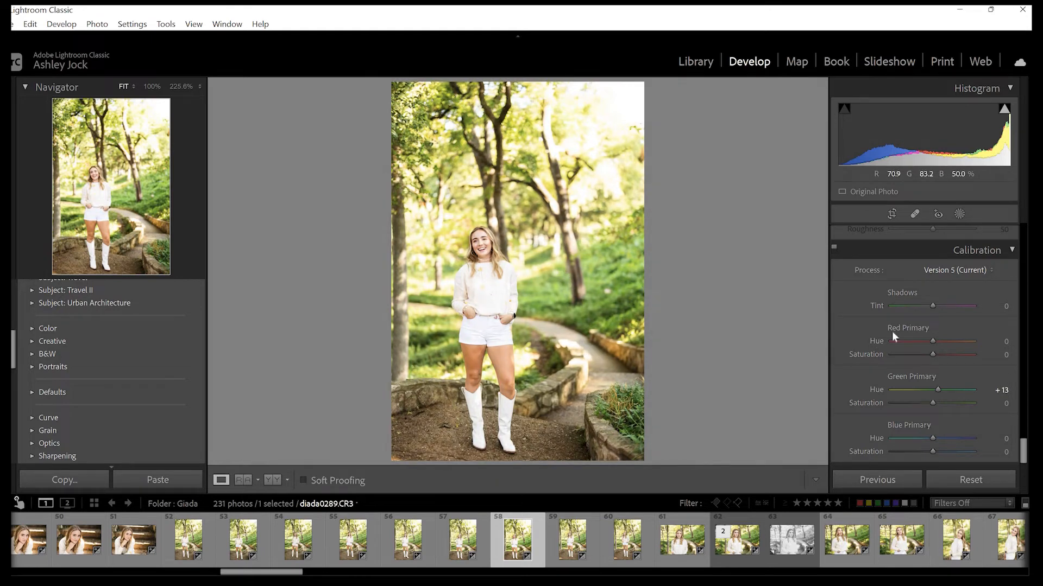
# Set the Color Grading Highlights hue to 35.
pyautogui.scroll(8, 901, 320)
pyautogui.scroll(10, 911, 312)
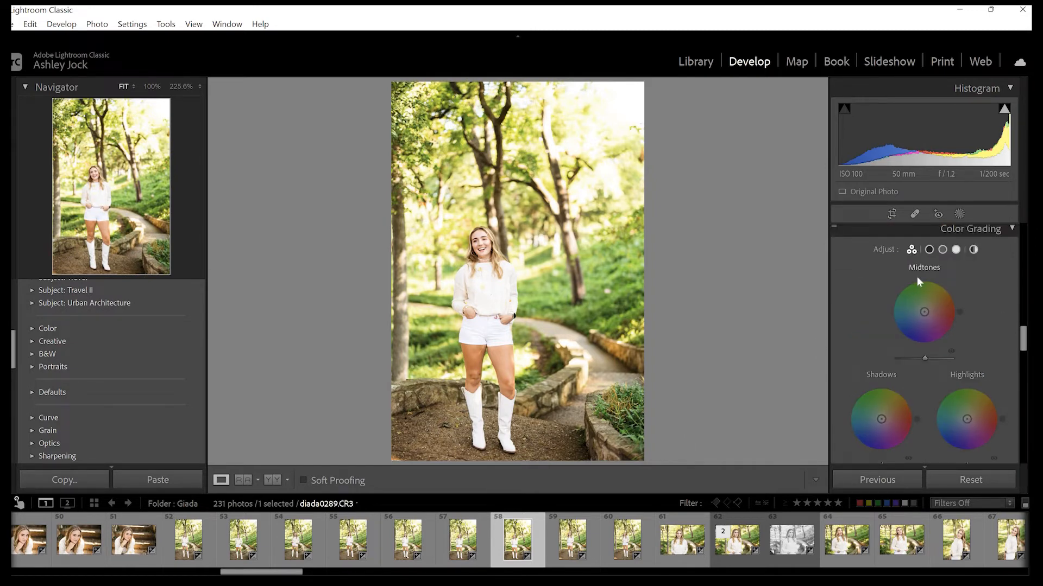
pyautogui.click(956, 250)
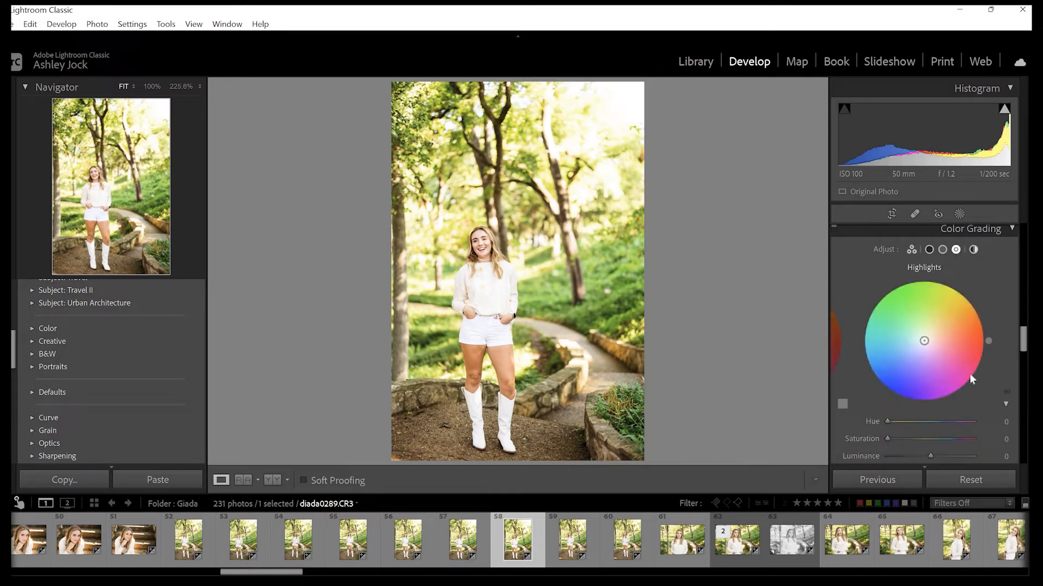
pyautogui.click(992, 421)
pyautogui.press('Tab')
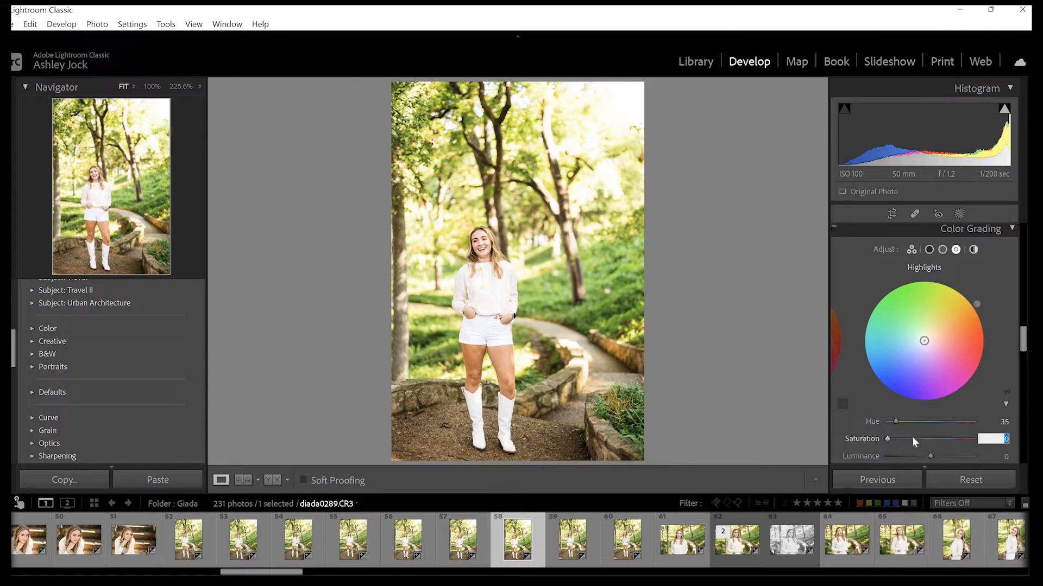
# Try stronger Highlights saturation values such as 75 in Color Grading, and set the saturation to 6.
pyautogui.write('33')
pyautogui.press('Return')
pyautogui.moveTo(948, 431); pyautogui.dragTo(950, 425)
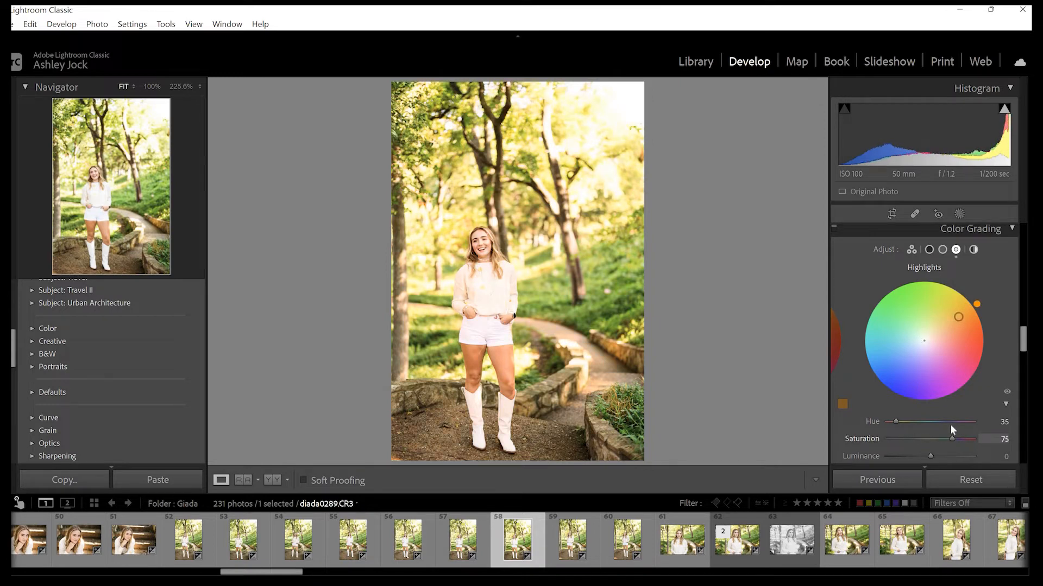
pyautogui.click(897, 435)
pyautogui.click(994, 438)
pyautogui.press('Return')
pyautogui.click(1003, 440)
pyautogui.write('6')
pyautogui.press('Return')
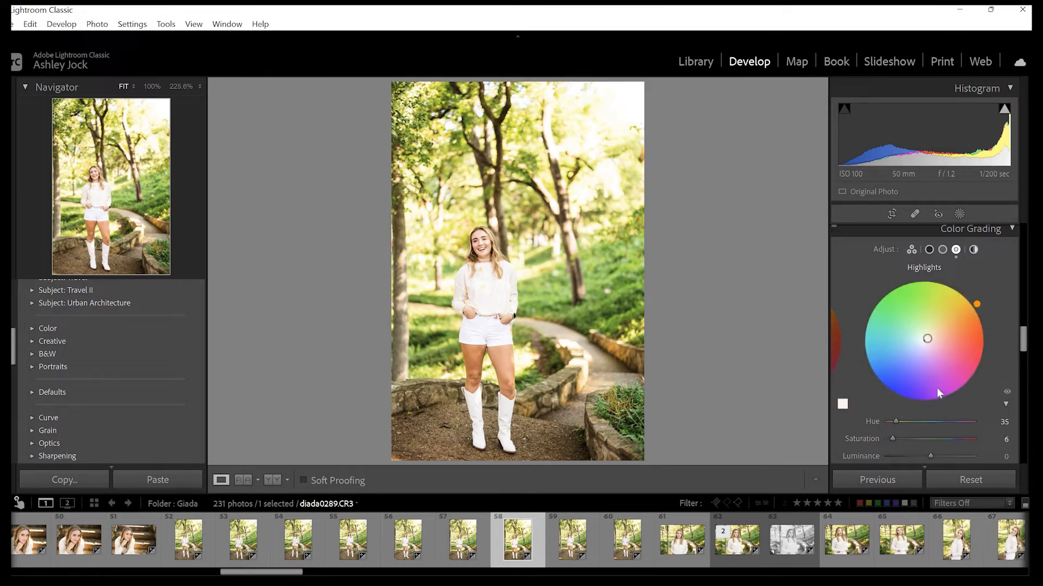
# Compare the photo with Color Grading switched off and on, and inspect the subject at 100%.
pyautogui.click(834, 228)
pyautogui.click(834, 228)
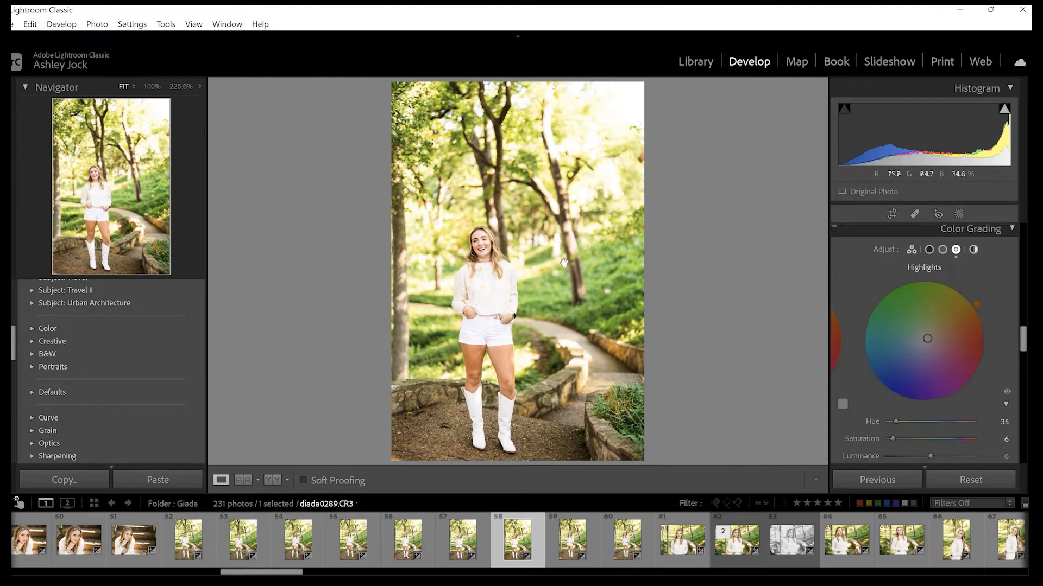
pyautogui.click(584, 260)
pyautogui.press('z')
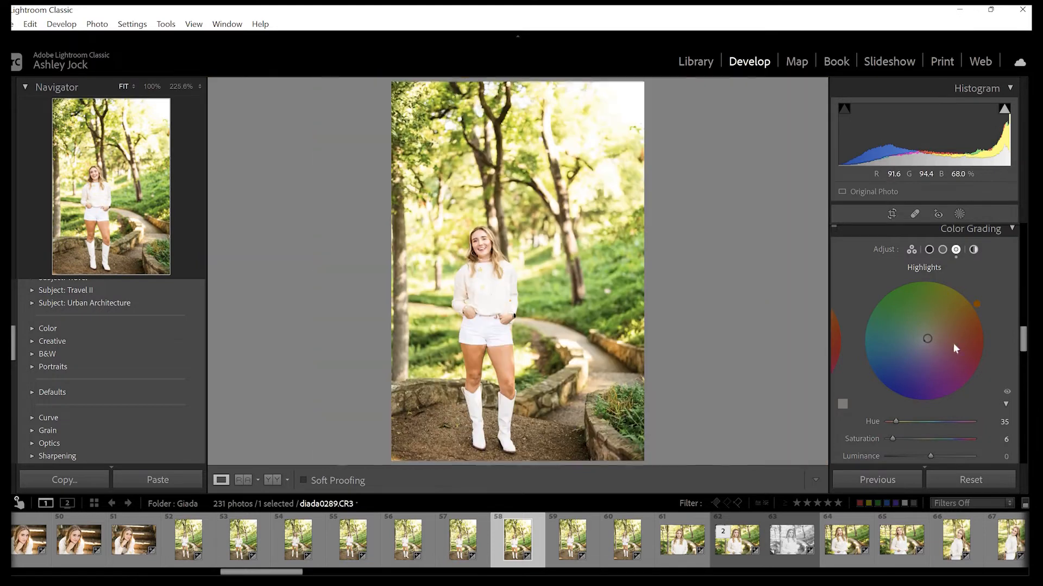
pyautogui.scroll(15, 934, 412)
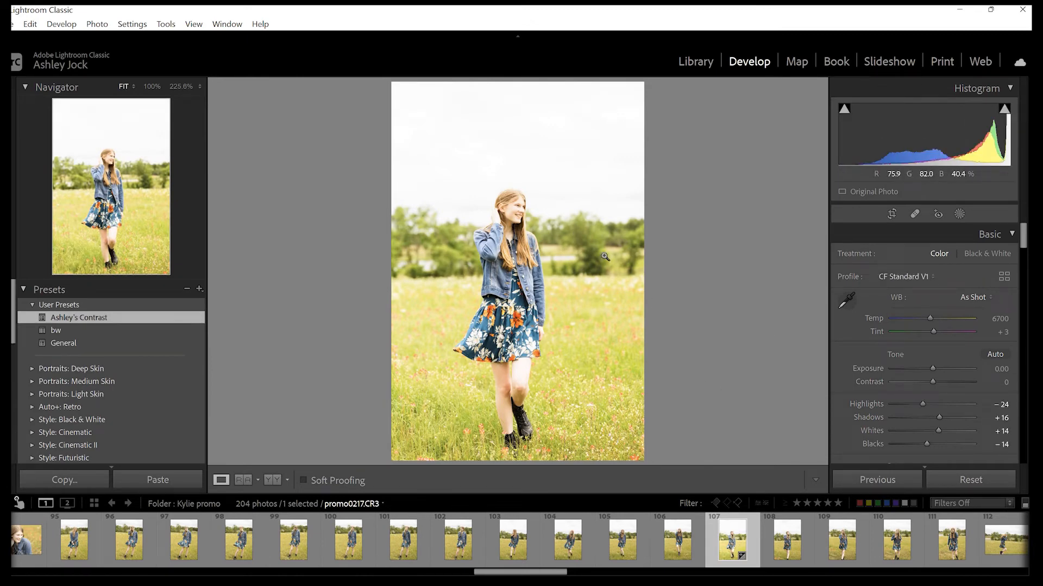
# Lower the Exposure of the field portrait promo0217.CR3 to -0.40 and check the subject's face at 100%.
pyautogui.press('-')
pyautogui.press('-')
pyautogui.press('-')
pyautogui.press('-')
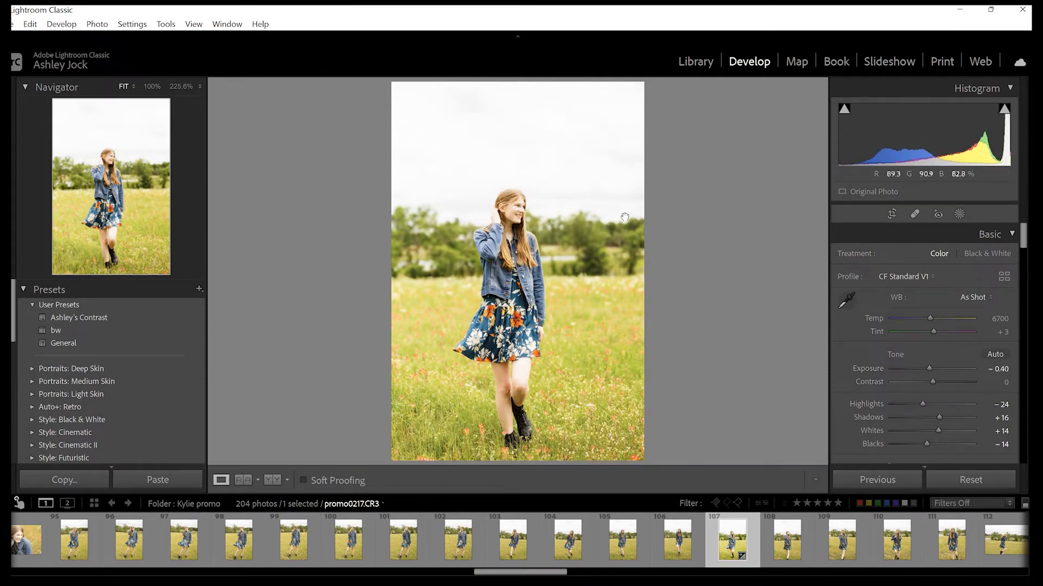
pyautogui.press('z')
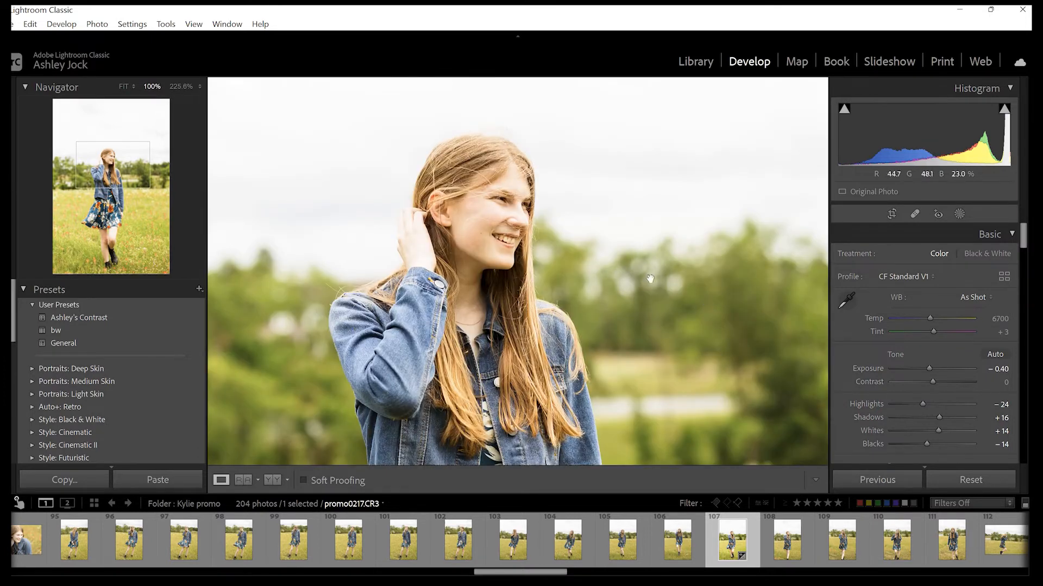
pyautogui.moveTo(650, 278); pyautogui.dragTo(628, 286)
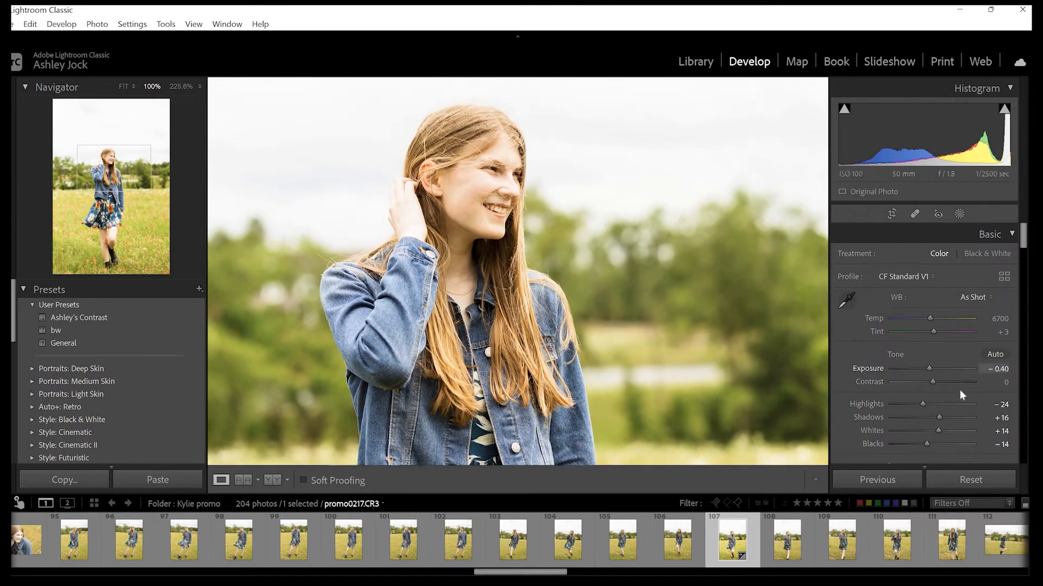
# Lower the Tone Curve Lights to +19 and return to the fitted view.
pyautogui.scroll(-10, 959, 389)
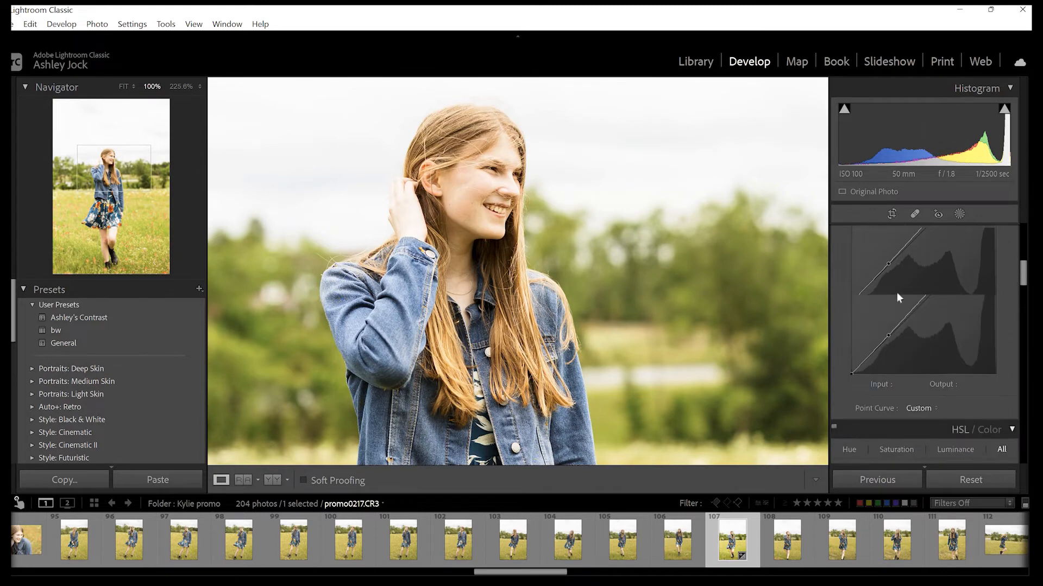
pyautogui.scroll(2, 897, 293)
pyautogui.scroll(-2, 947, 358)
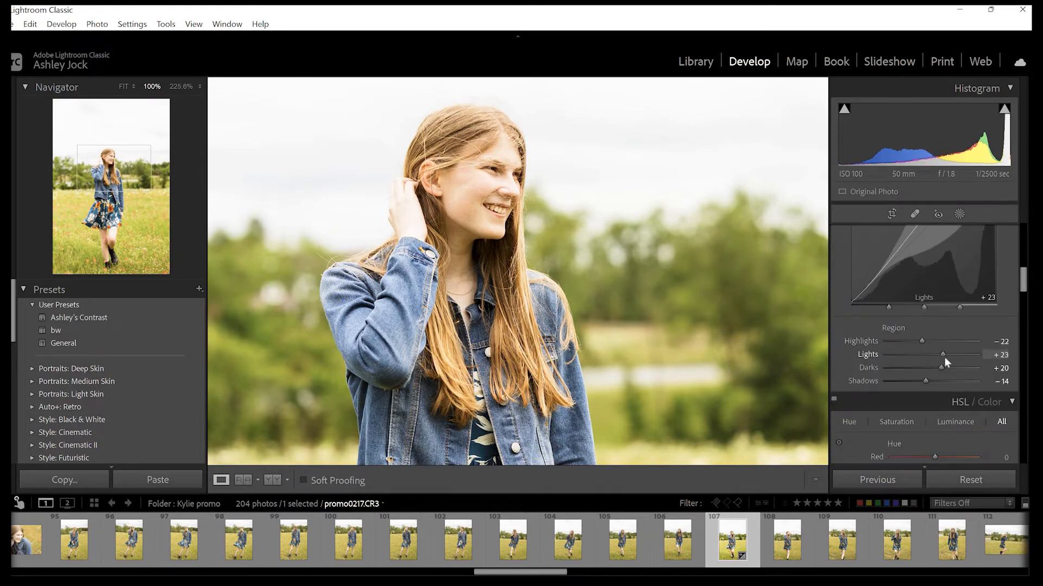
pyautogui.moveTo(944, 357); pyautogui.dragTo(937, 357)
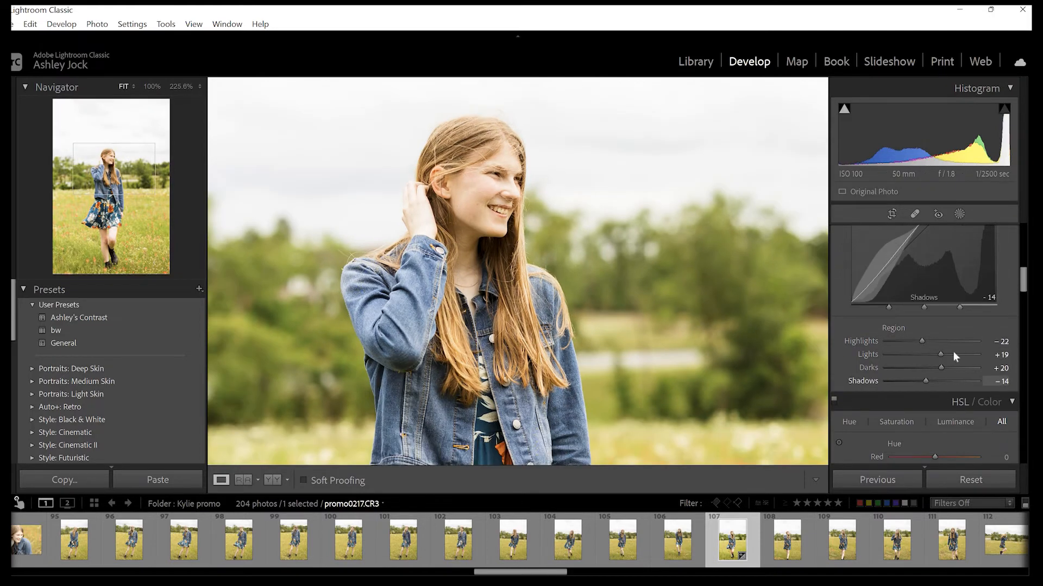
pyautogui.press('z')
# Try white balance Tint values of +15 and +30, checking the subject's skin tones at 100%.
pyautogui.scroll(5, 996, 335)
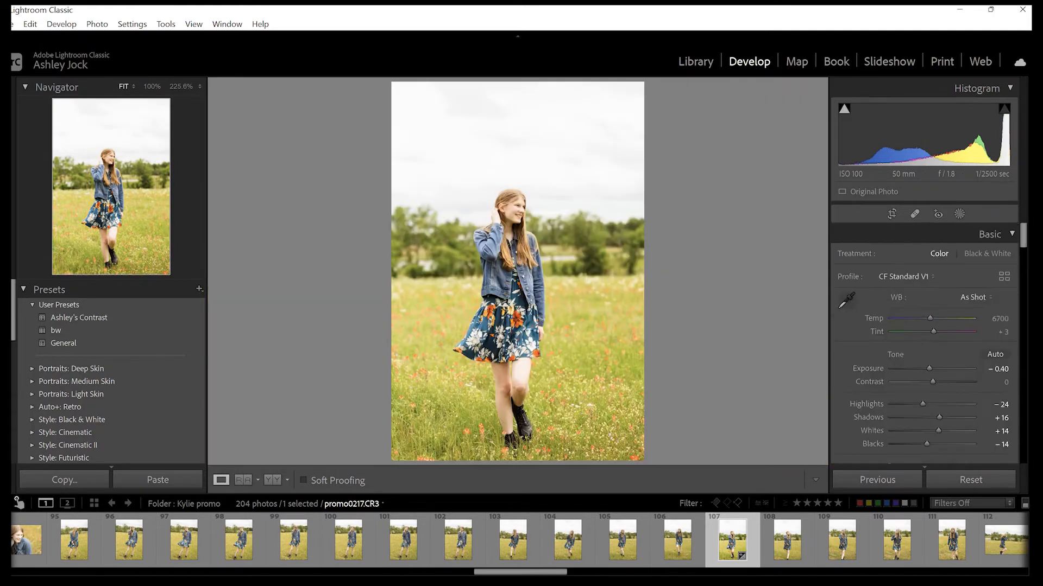
pyautogui.click(998, 332)
pyautogui.write('15')
pyautogui.press('Return')
pyautogui.click(507, 220)
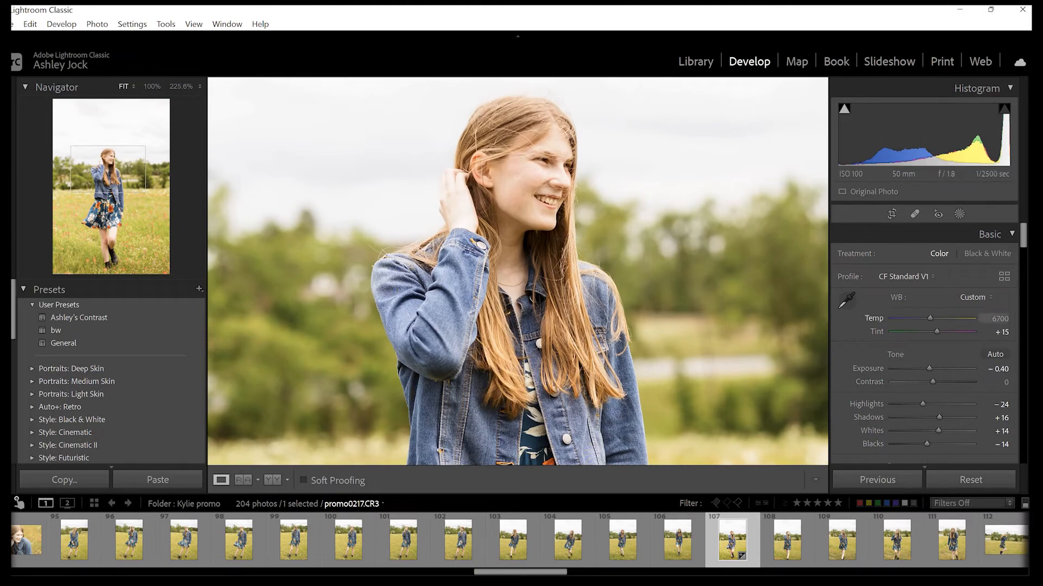
pyautogui.click(507, 221)
pyautogui.click(998, 332)
pyautogui.write('30')
pyautogui.press('Return')
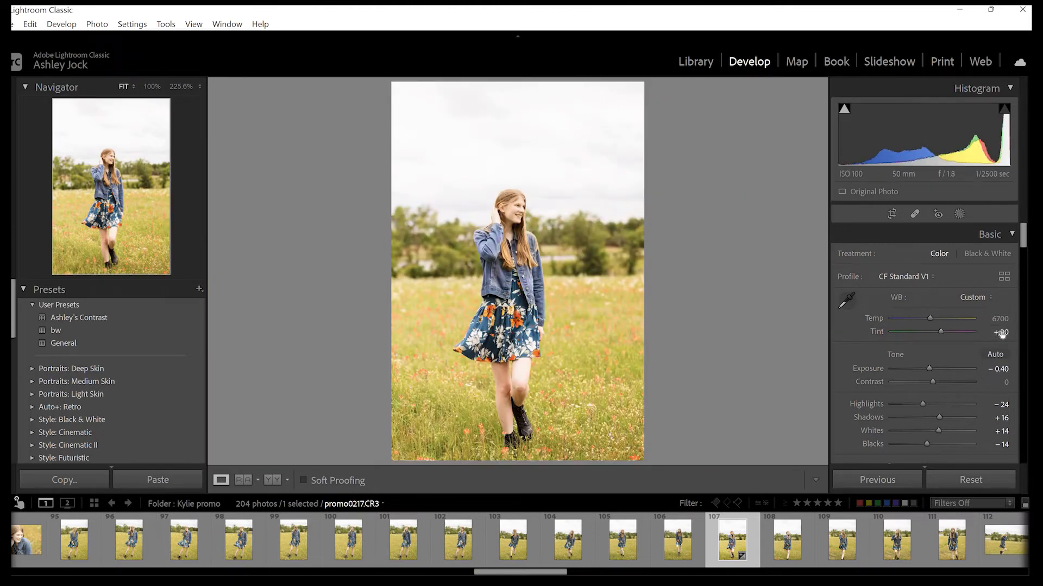
# Set the white balance Tint to +20, check the skin tones at 100% and return to the fitted view.
pyautogui.click(1009, 334)
pyautogui.write('20')
pyautogui.press('Return')
pyautogui.click(532, 223)
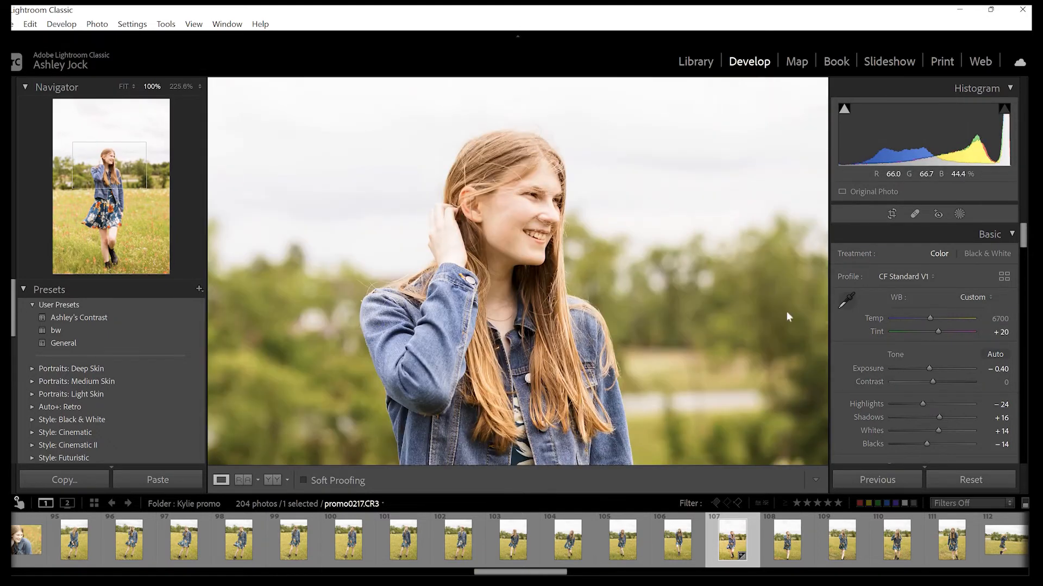
pyautogui.press('z')
# Set the HSL Green hue to +32 and check the subject and trees at 100%.
pyautogui.scroll(-5, 936, 383)
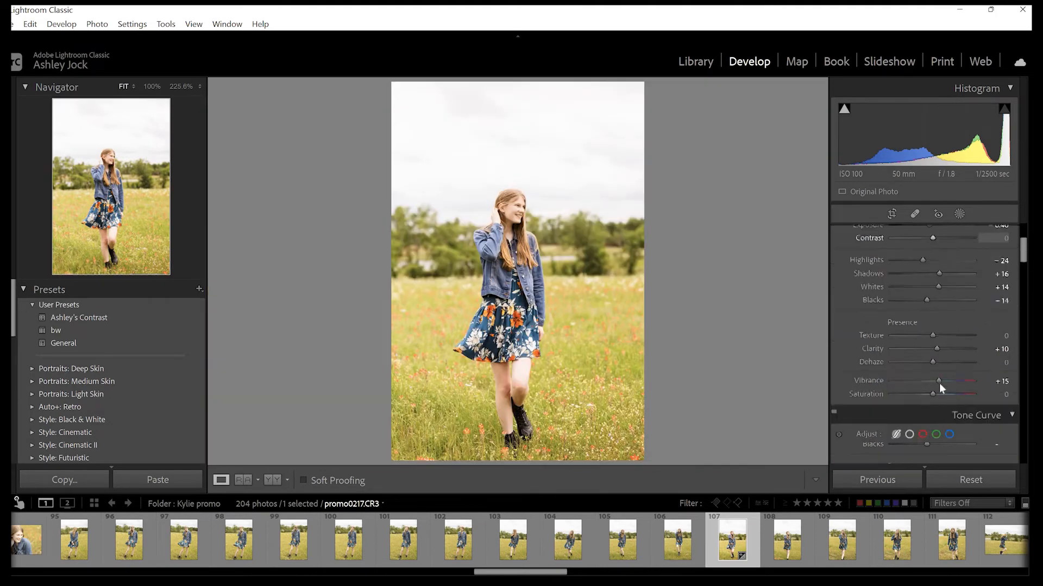
pyautogui.scroll(-6, 941, 364)
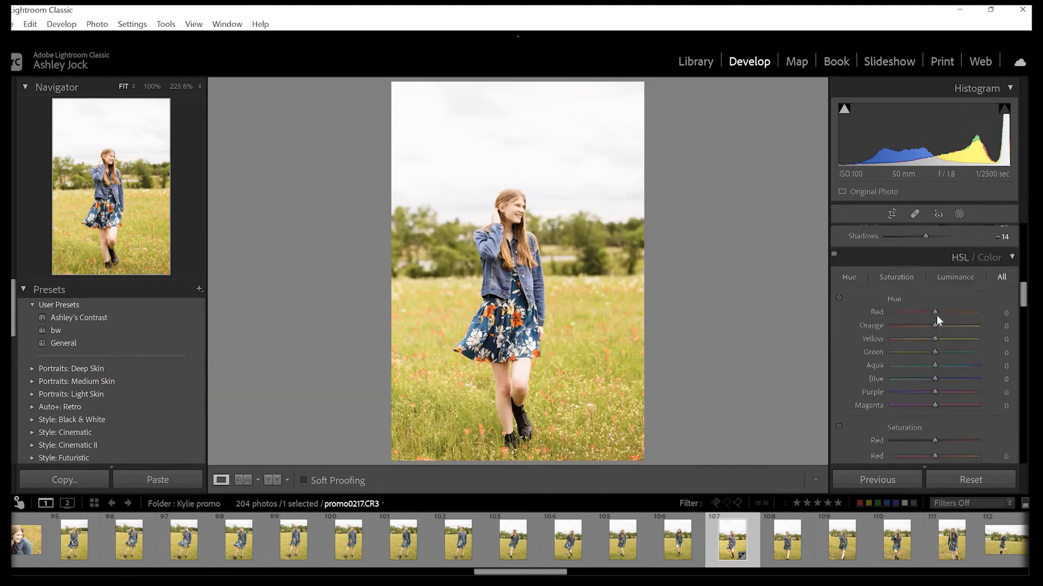
pyautogui.click(949, 353)
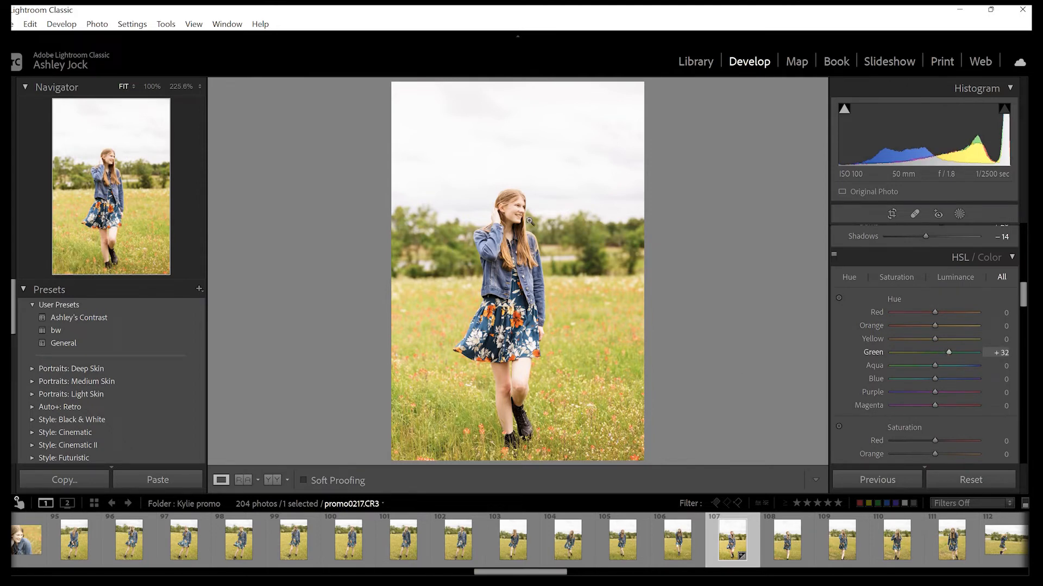
pyautogui.click(520, 209)
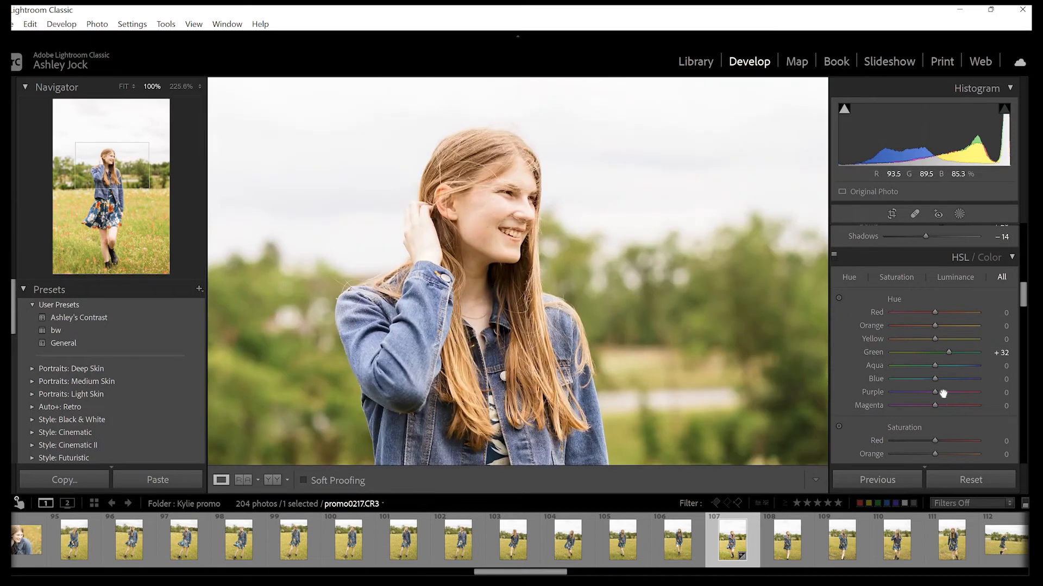
pyautogui.press('z')
# Try Calibration Green Primary Hue shifts up to +100, set the slider to +25 and check the subject up close.
pyautogui.scroll(-15, 938, 392)
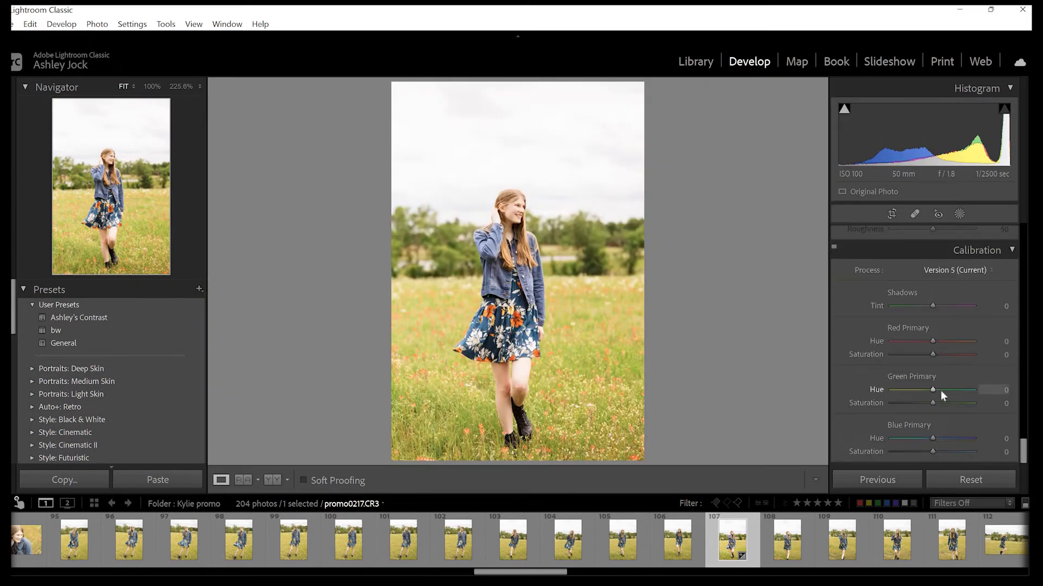
pyautogui.click(940, 390)
pyautogui.moveTo(971, 393); pyautogui.dragTo(859, 393)
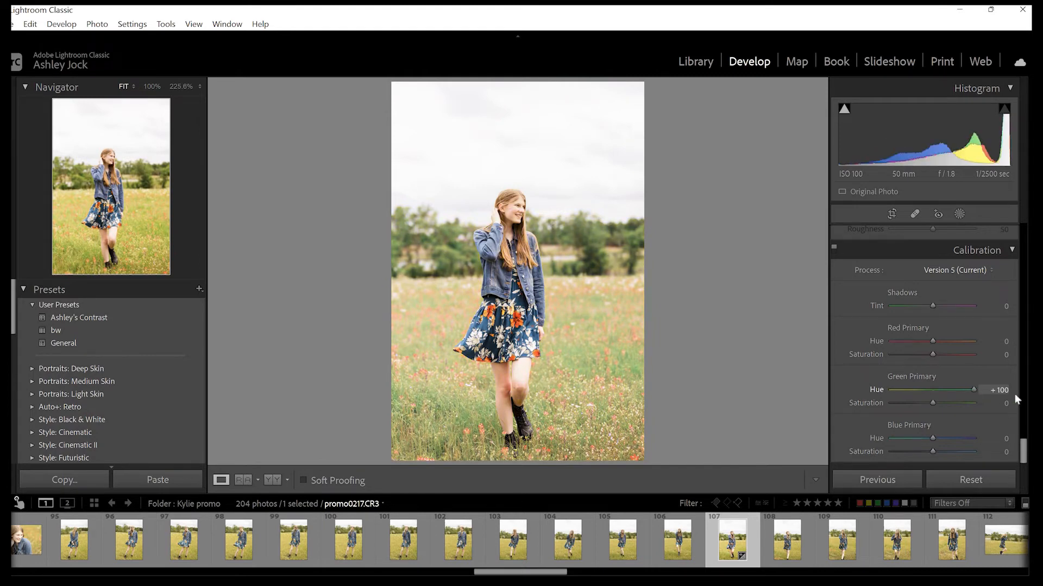
pyautogui.click(885, 390)
pyautogui.click(948, 389)
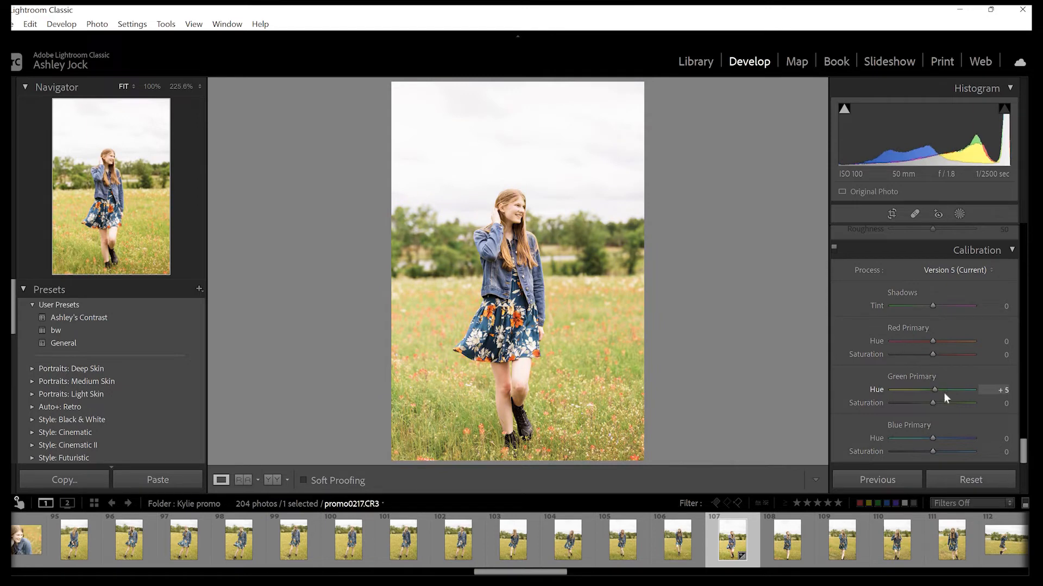
pyautogui.click(944, 391)
pyautogui.click(555, 252)
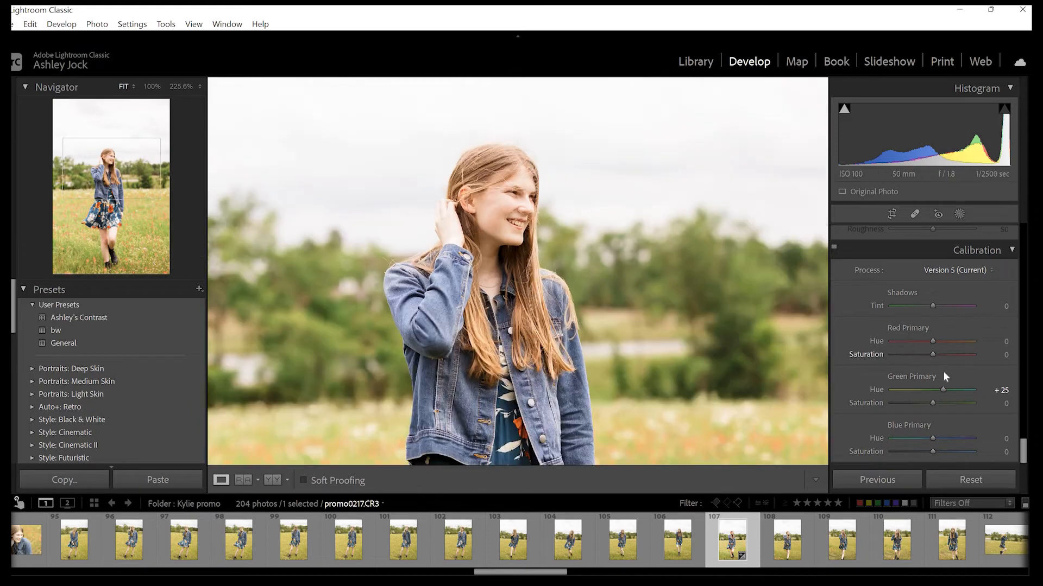
# Set the Color Grading highlights to Hue 35 and Saturation 9, and check the subject up close.
pyautogui.press('z')
pyautogui.scroll(10, 939, 366)
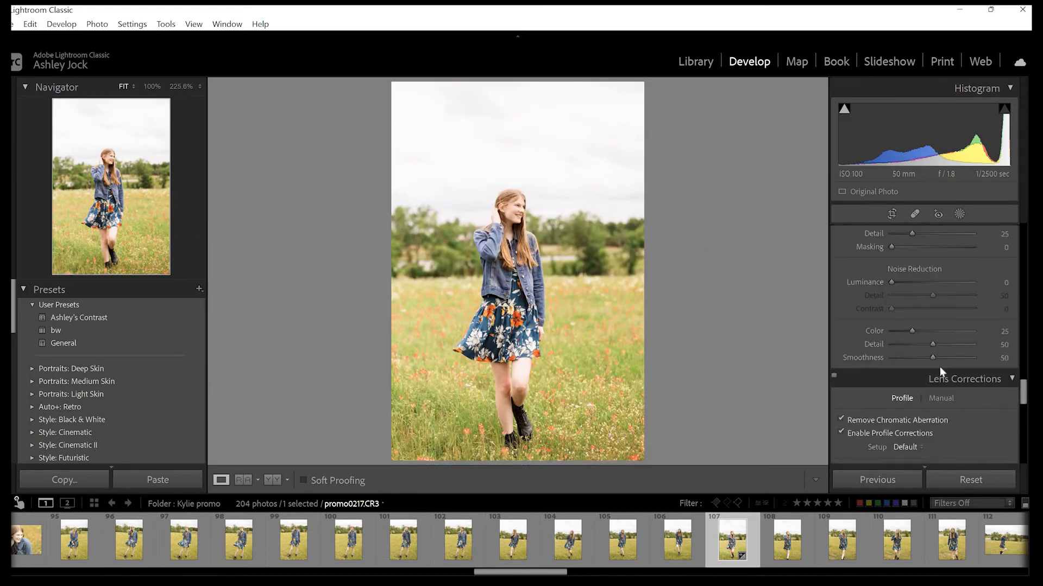
pyautogui.scroll(5, 939, 366)
pyautogui.scroll(10, 952, 363)
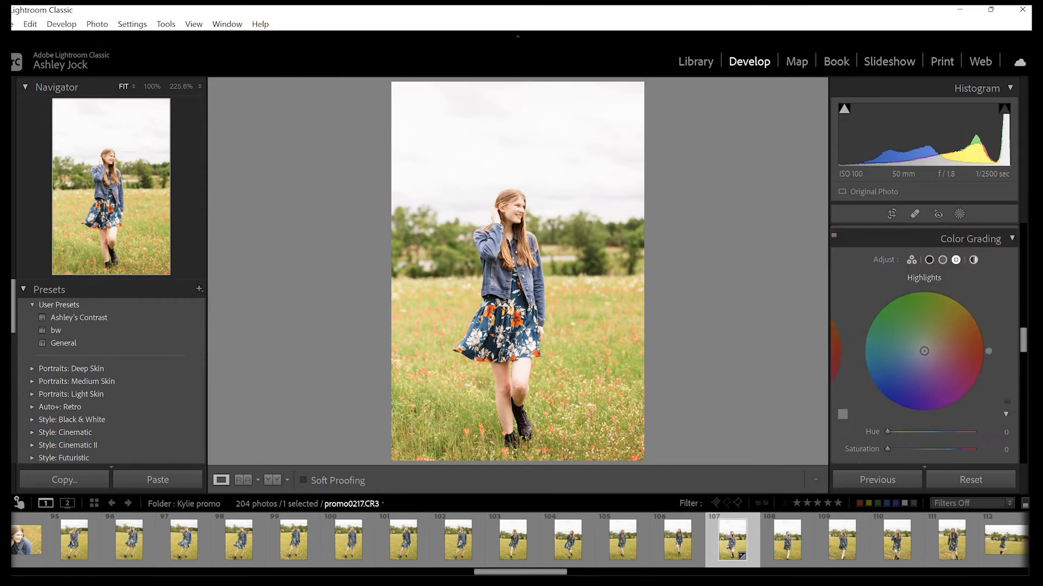
pyautogui.click(1005, 433)
pyautogui.write('35')
pyautogui.press('Tab')
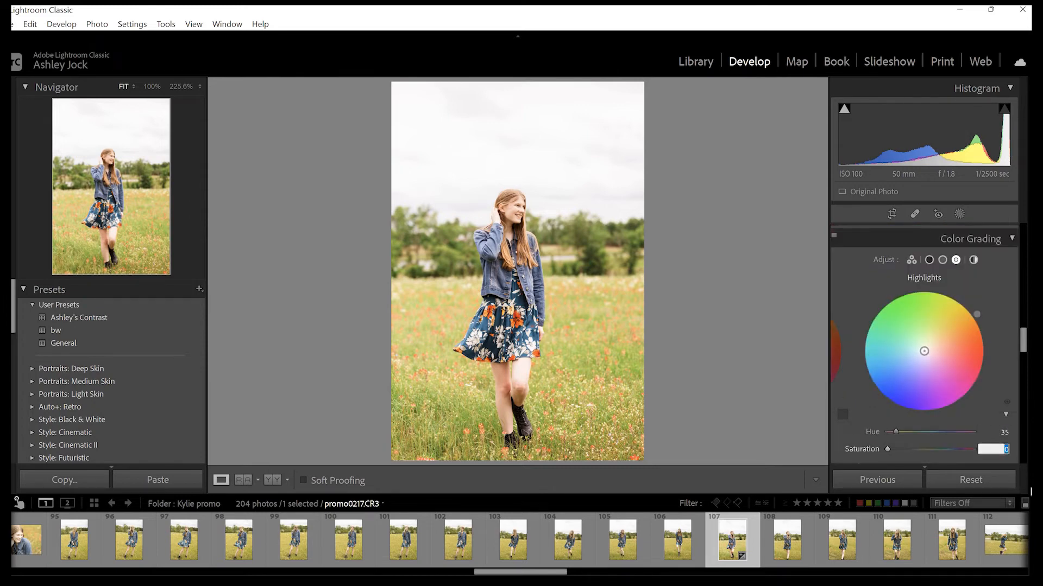
pyautogui.write('9')
pyautogui.press('Return')
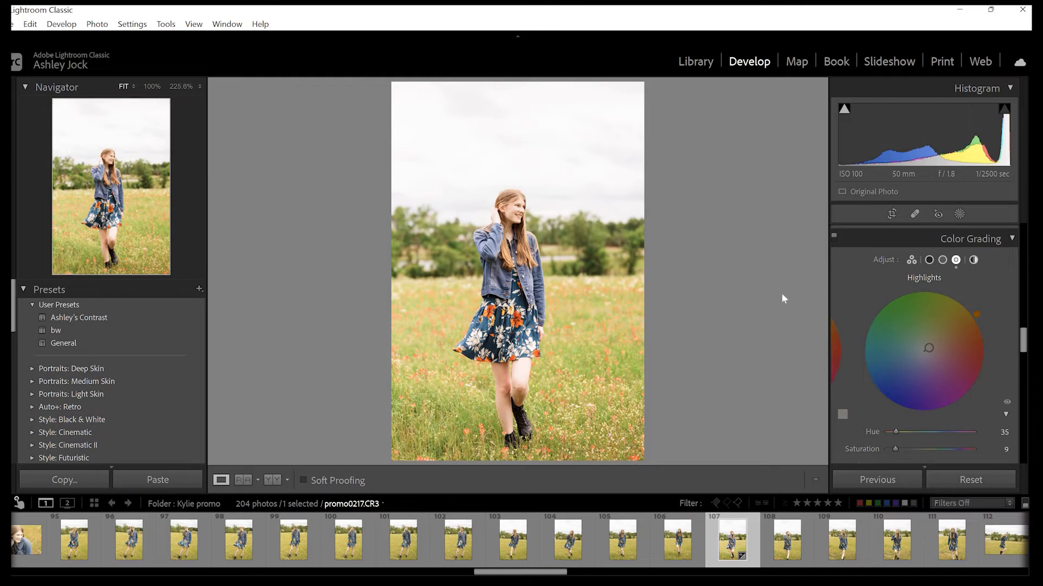
pyautogui.click(520, 221)
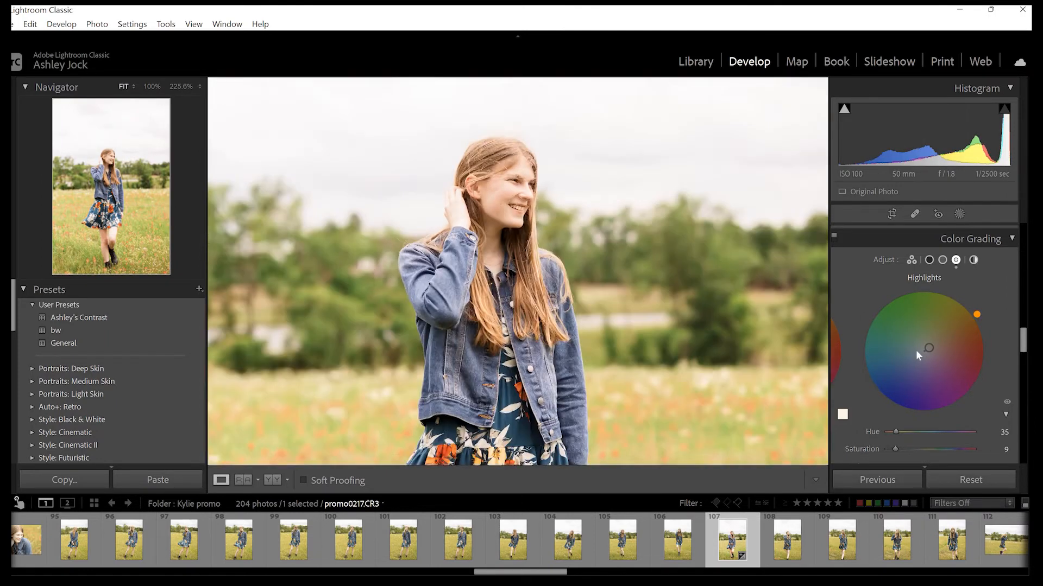
pyautogui.press('z')
# Add a Select Sky mask to the photo and lower its Highlights to −43.
pyautogui.scroll(8, 917, 349)
pyautogui.scroll(15, 923, 349)
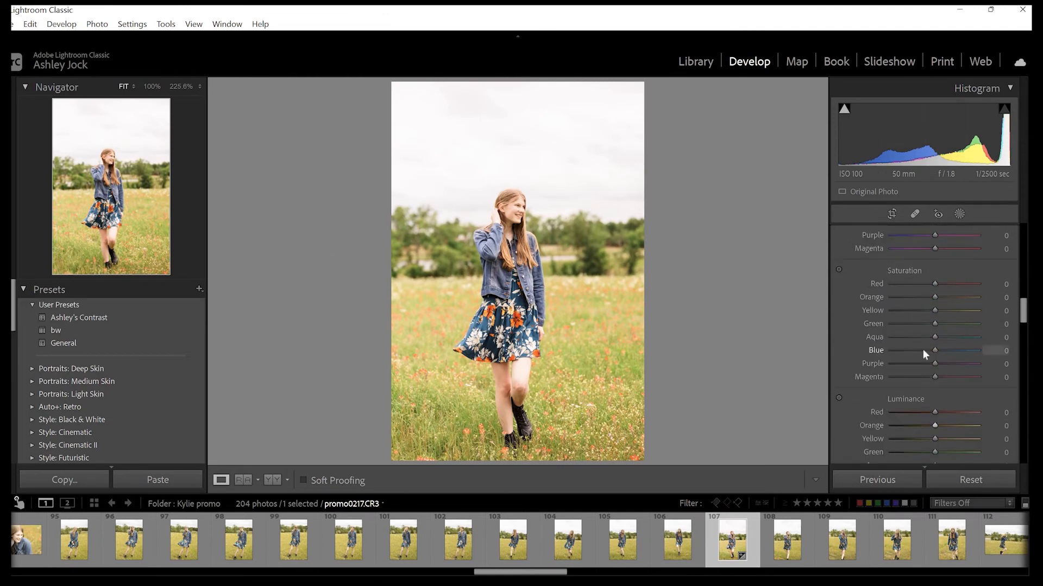
pyautogui.scroll(5, 946, 231)
pyautogui.click(959, 214)
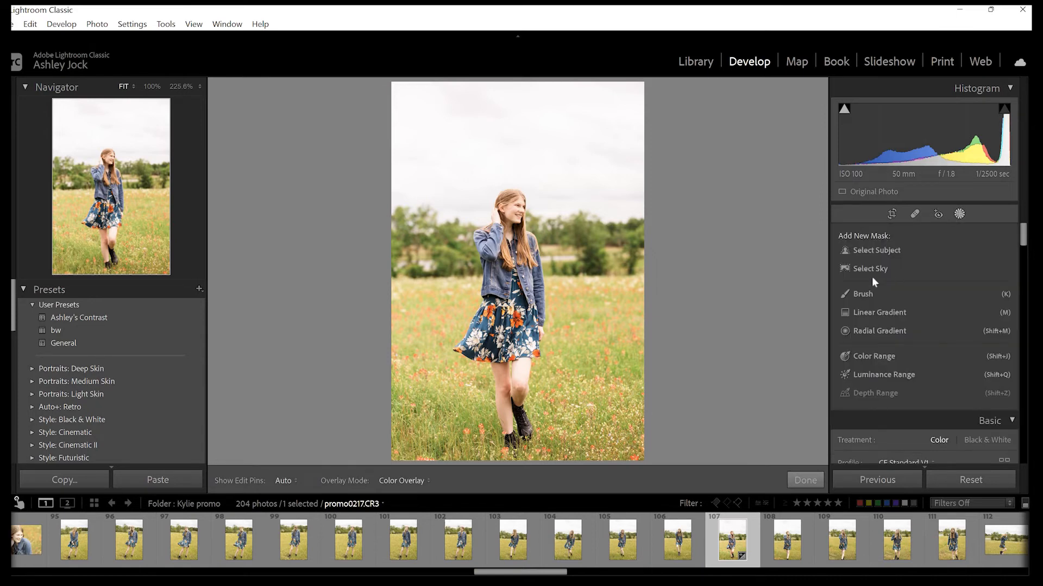
pyautogui.click(869, 272)
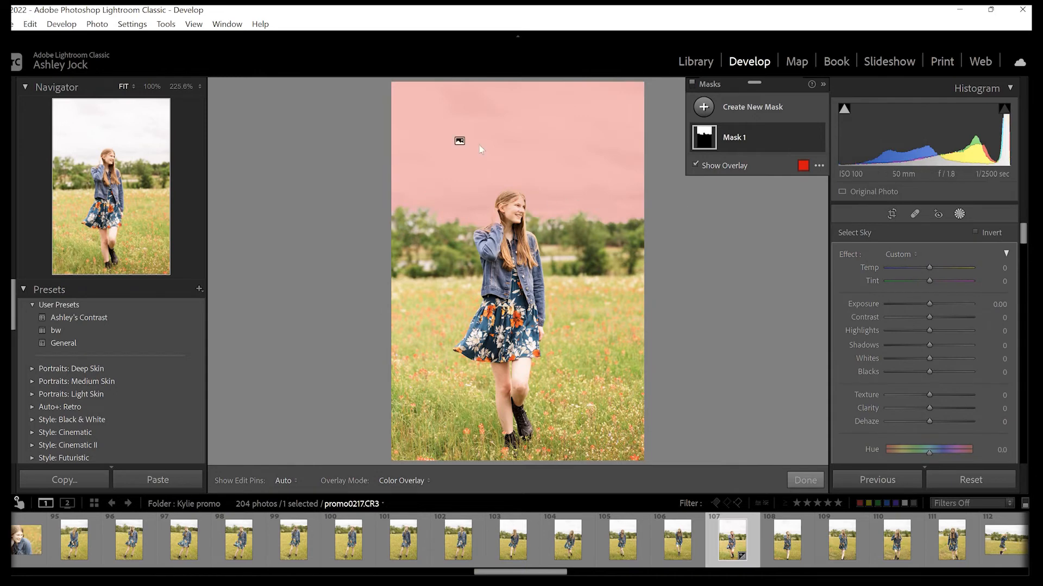
pyautogui.click(912, 331)
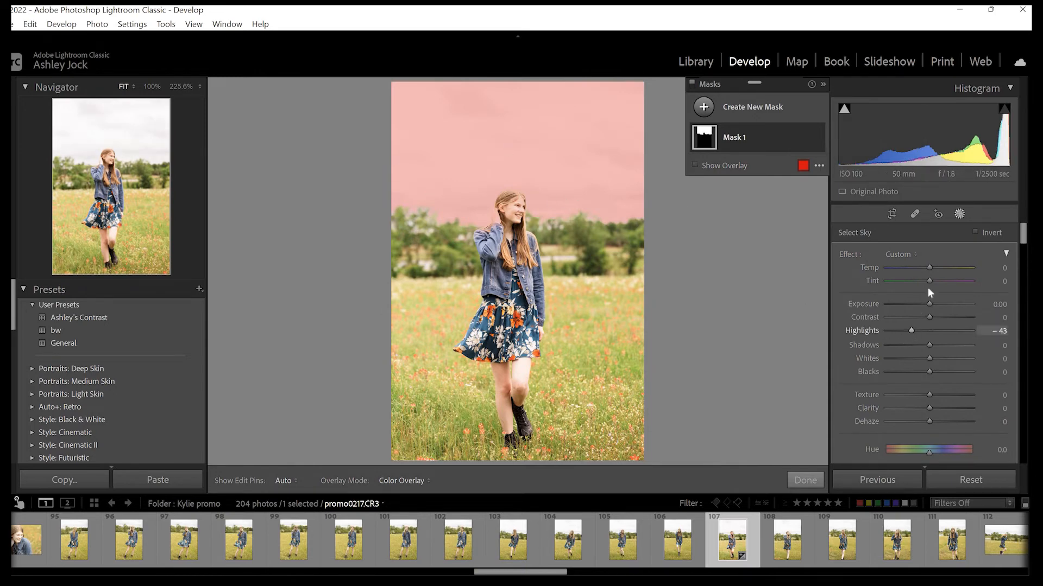
# Try sky mask Exposure values of −0.41 and −2.01, set it to −1.02, and check the sky around the subject at 100%.
pyautogui.click(924, 304)
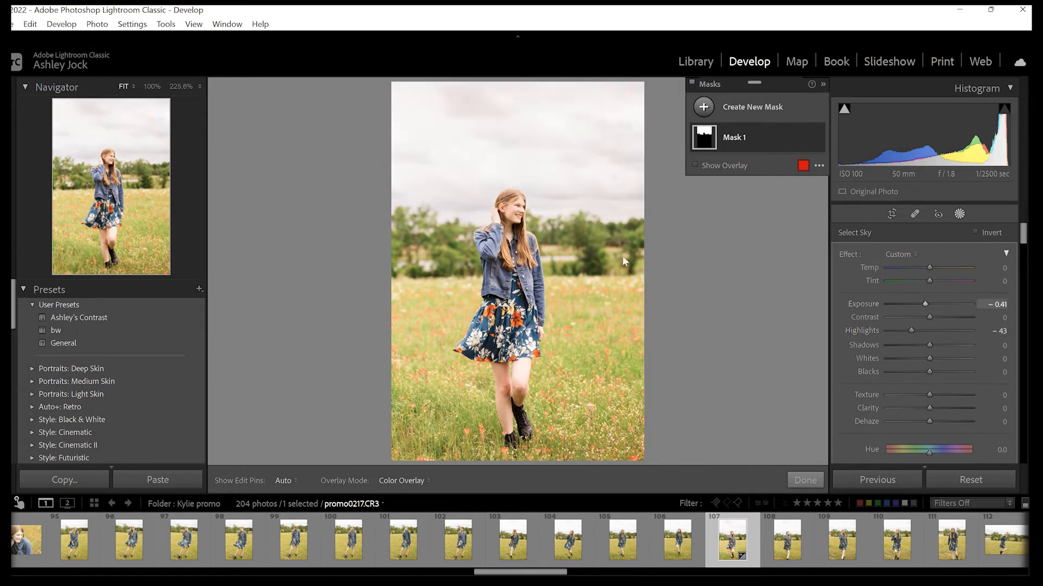
pyautogui.click(906, 310)
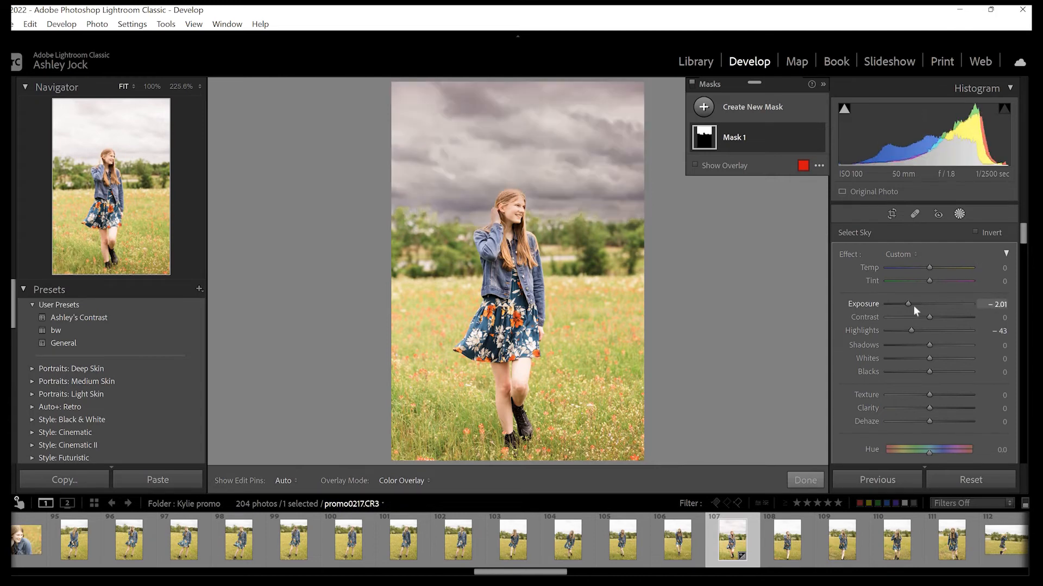
pyautogui.click(917, 305)
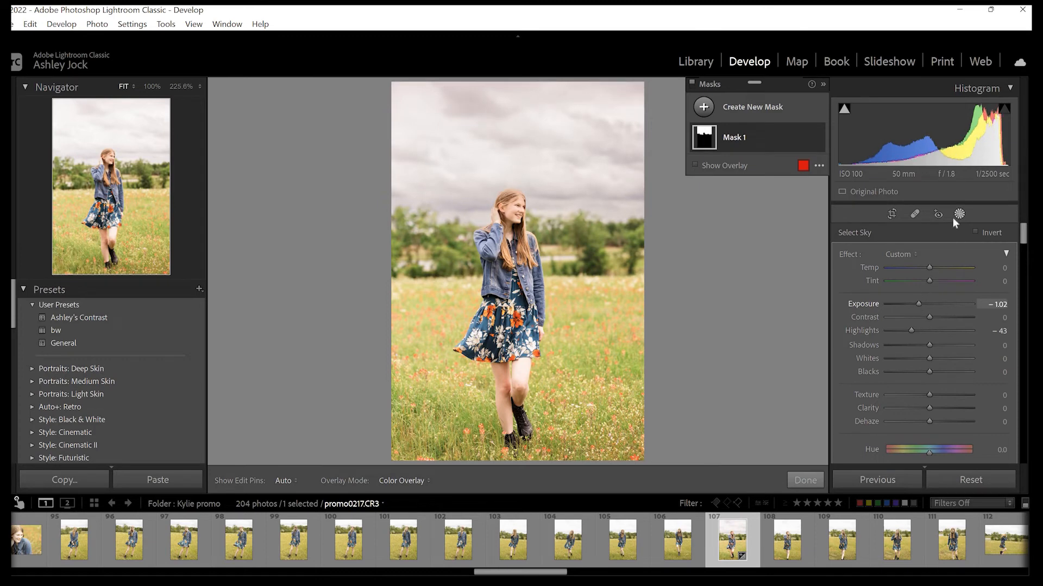
pyautogui.click(501, 199)
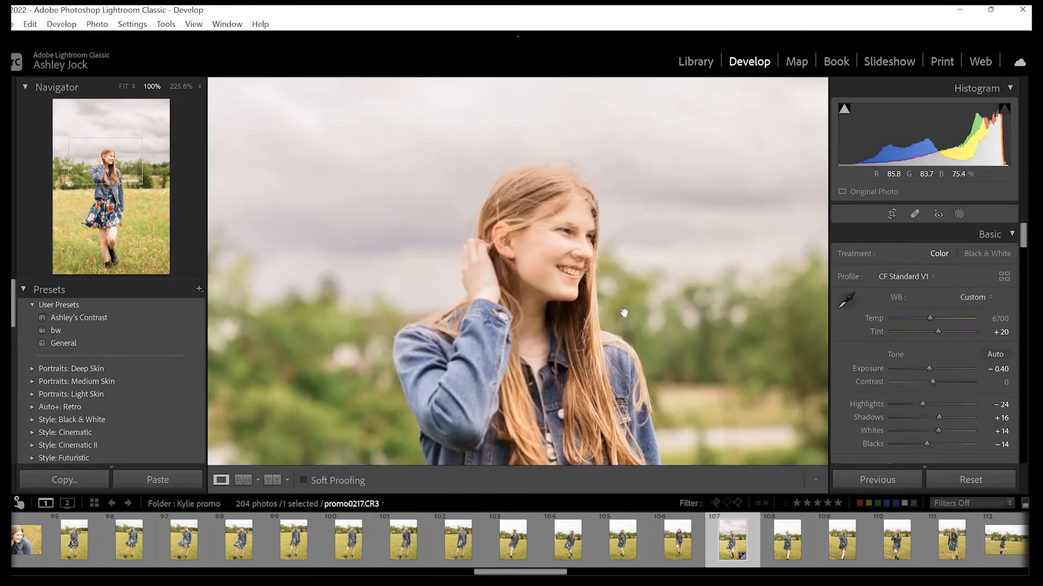
pyautogui.moveTo(629, 268); pyautogui.dragTo(564, 291)
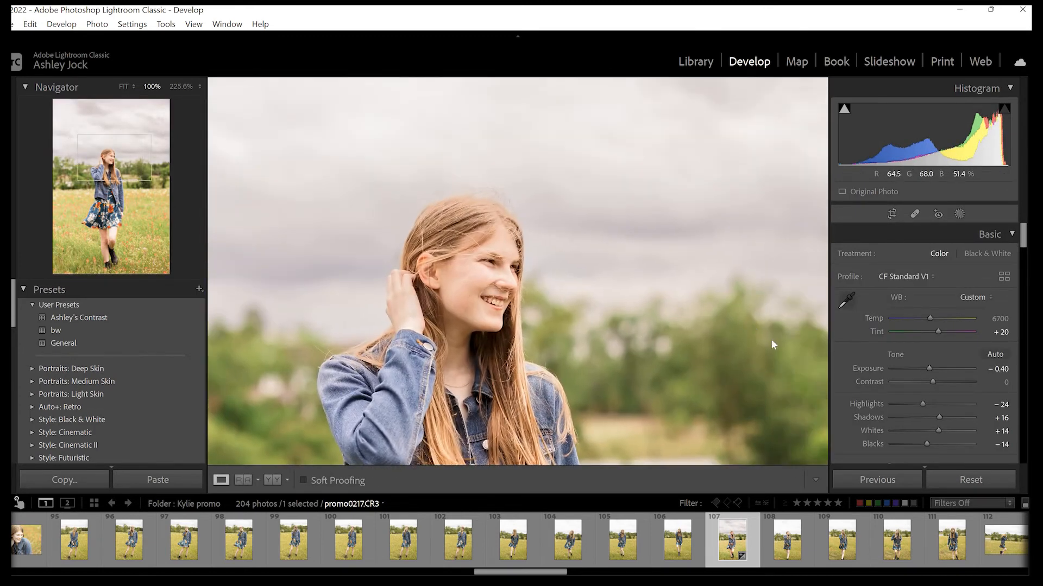
pyautogui.click(773, 343)
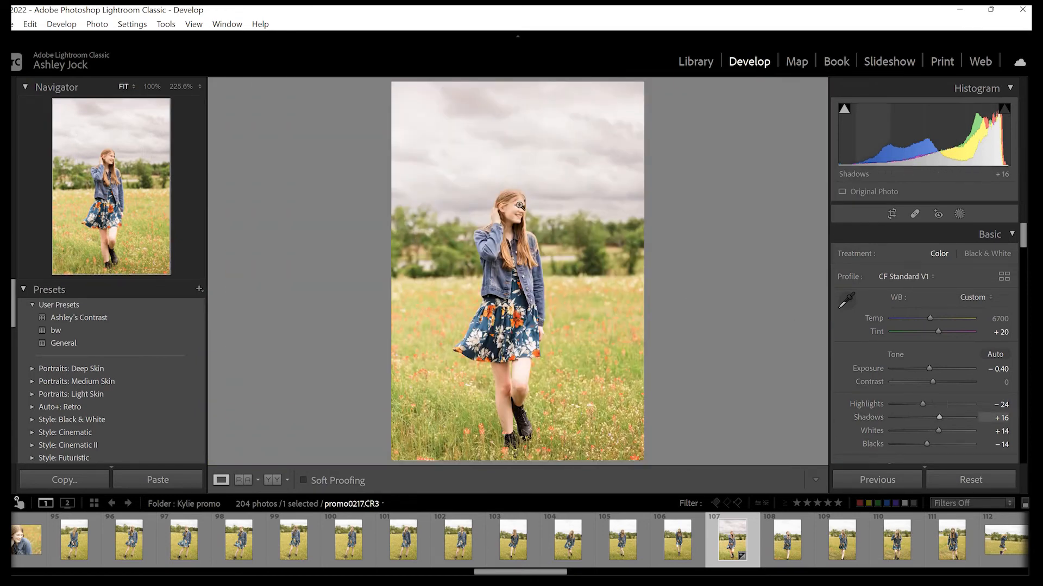
# Raise the tone curve Lights to +27 while judging the subject's face at 100%, and return to the fitted view.
pyautogui.press('z')
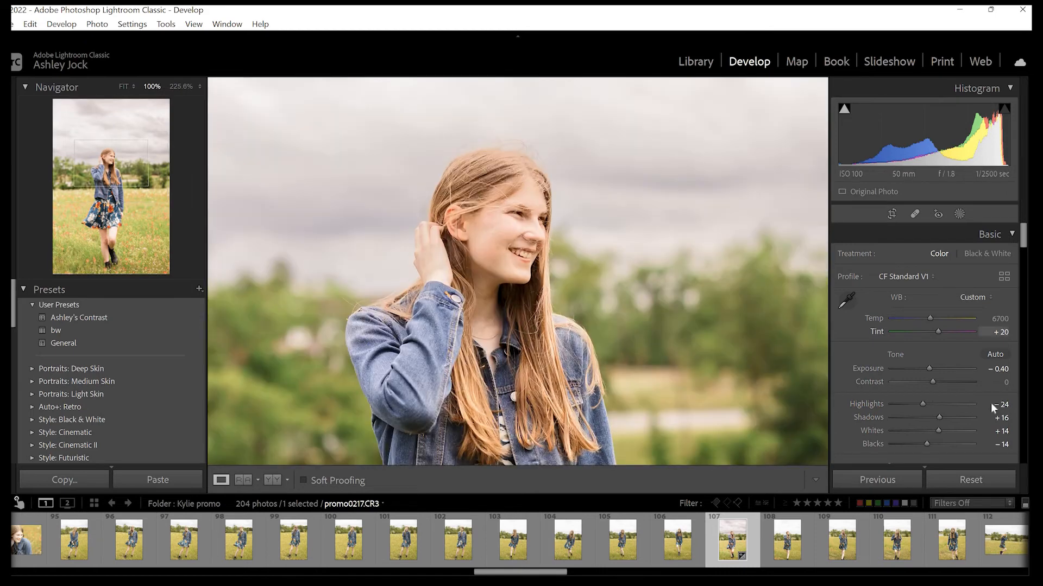
pyautogui.scroll(-5, 991, 403)
pyautogui.scroll(-2, 939, 424)
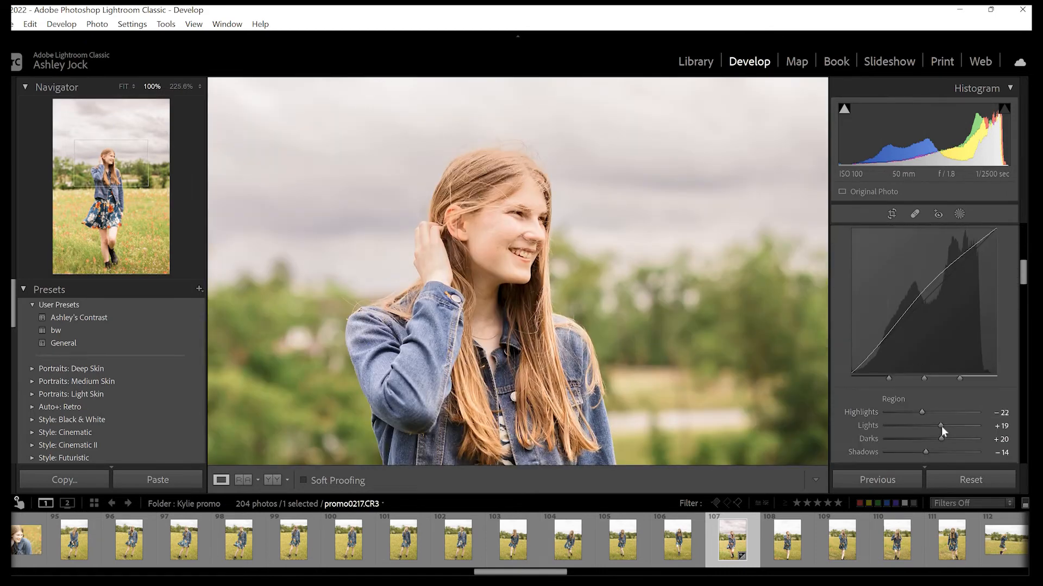
pyautogui.moveTo(945, 427); pyautogui.dragTo(943, 426)
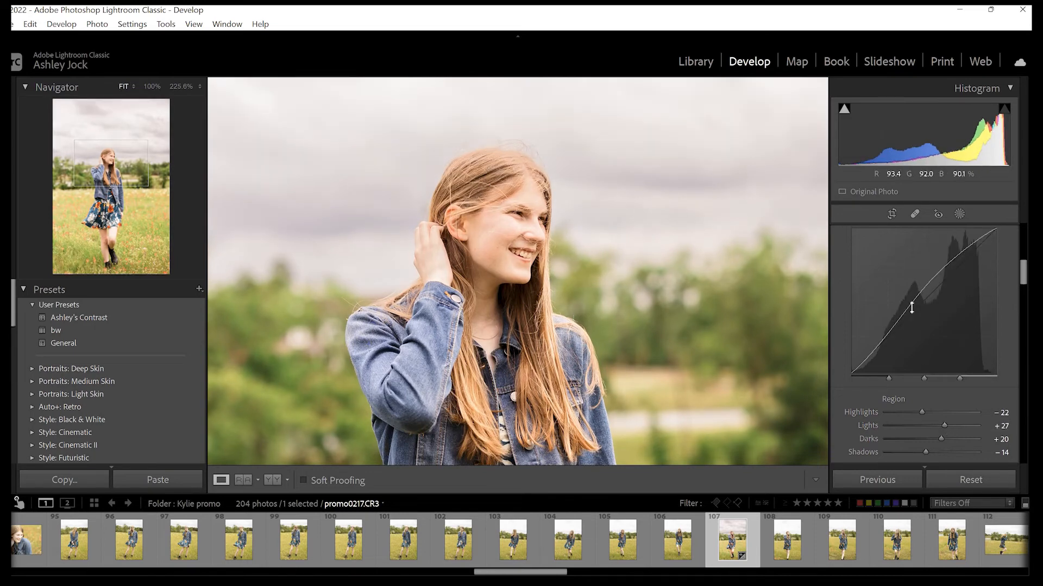
pyautogui.press('z')
# Reduce the Color Grading highlights Saturation to 5 and check the subject's skin and jacket at 100%.
pyautogui.scroll(-5, 927, 320)
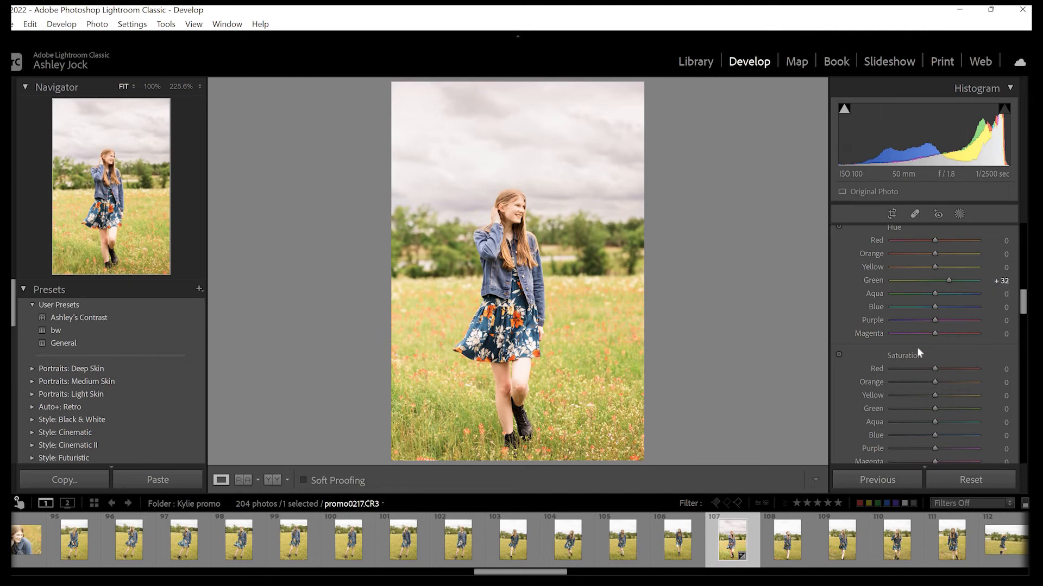
pyautogui.scroll(-8, 978, 419)
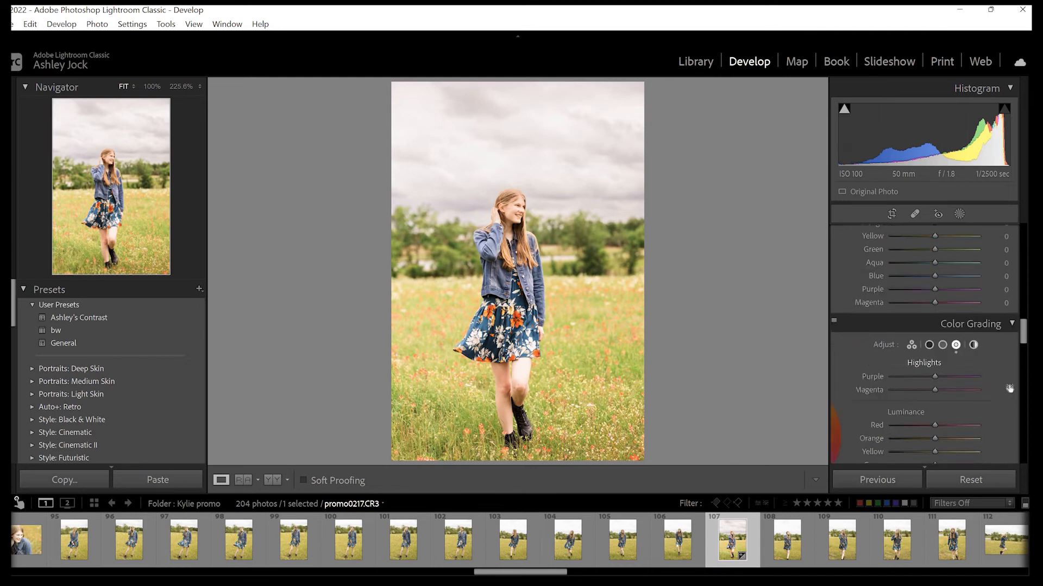
pyautogui.click(1007, 391)
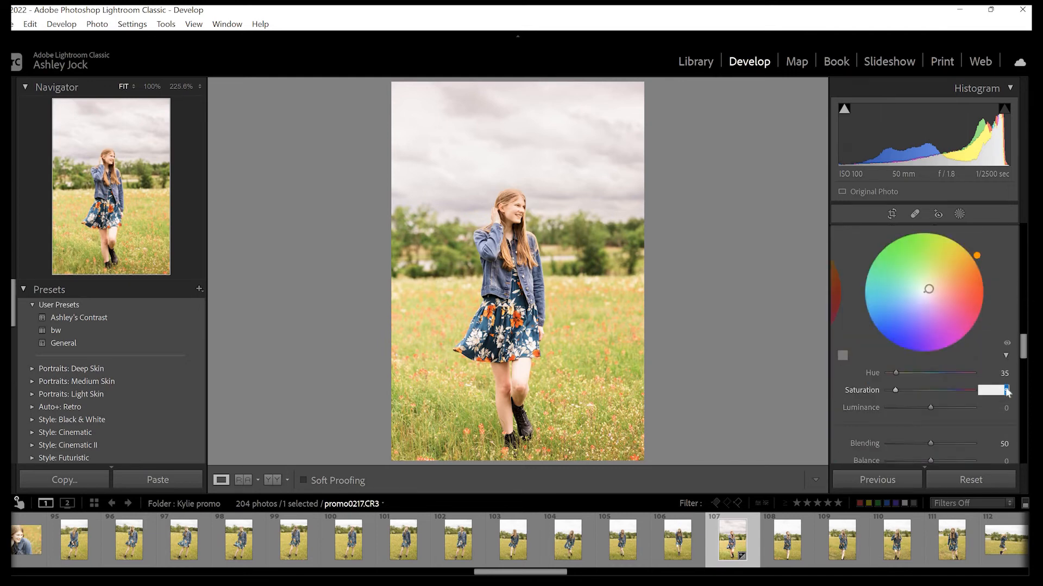
pyautogui.write('5')
pyautogui.press('Return')
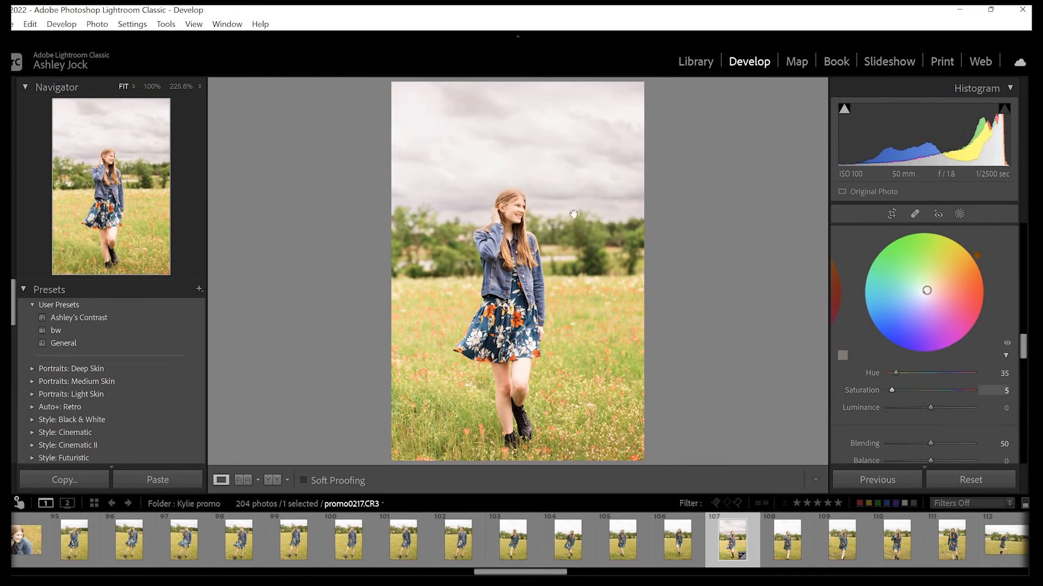
pyautogui.click(519, 220)
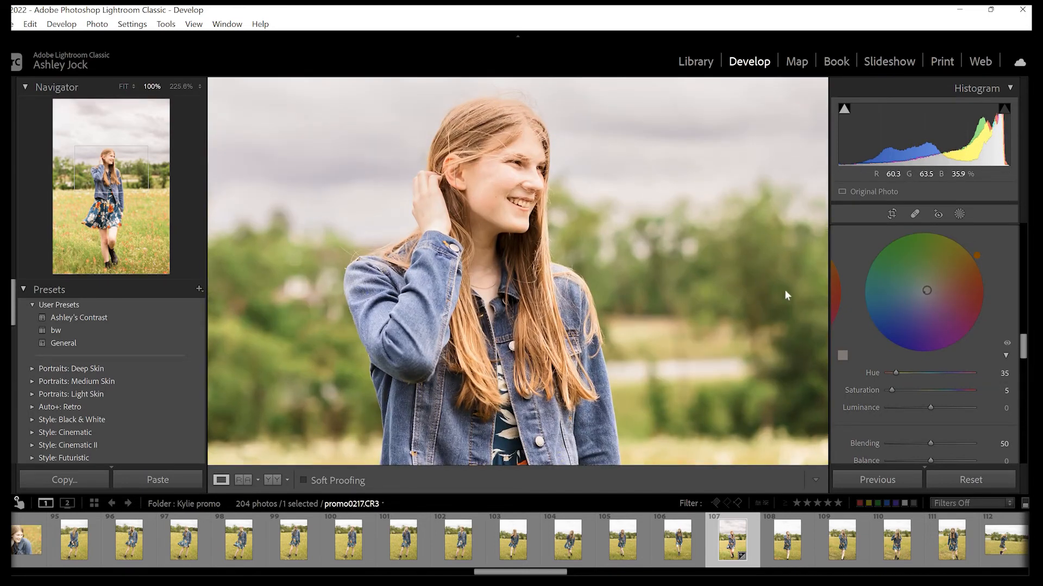
pyautogui.click(785, 294)
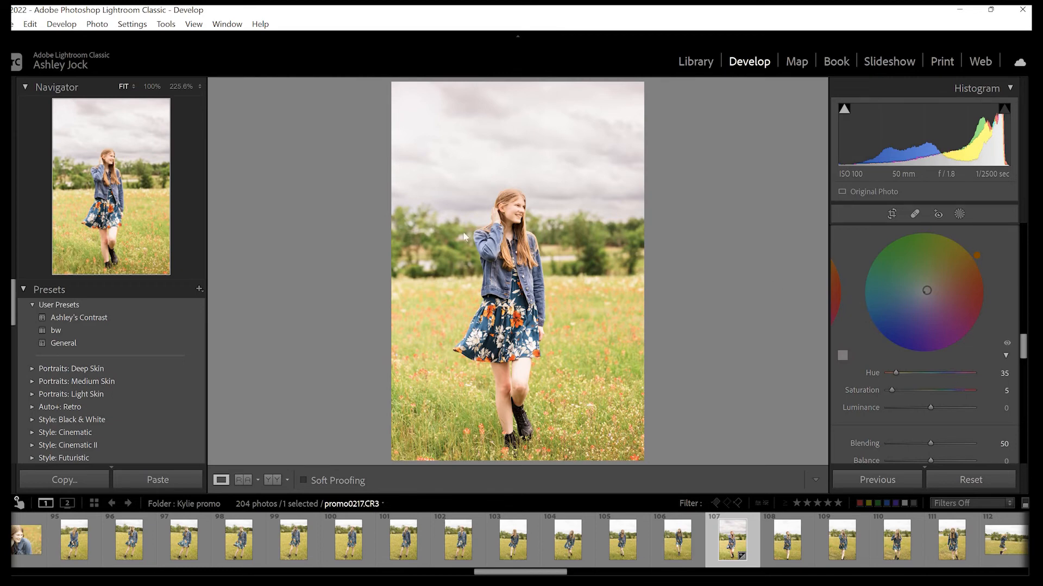
pyautogui.click(552, 318)
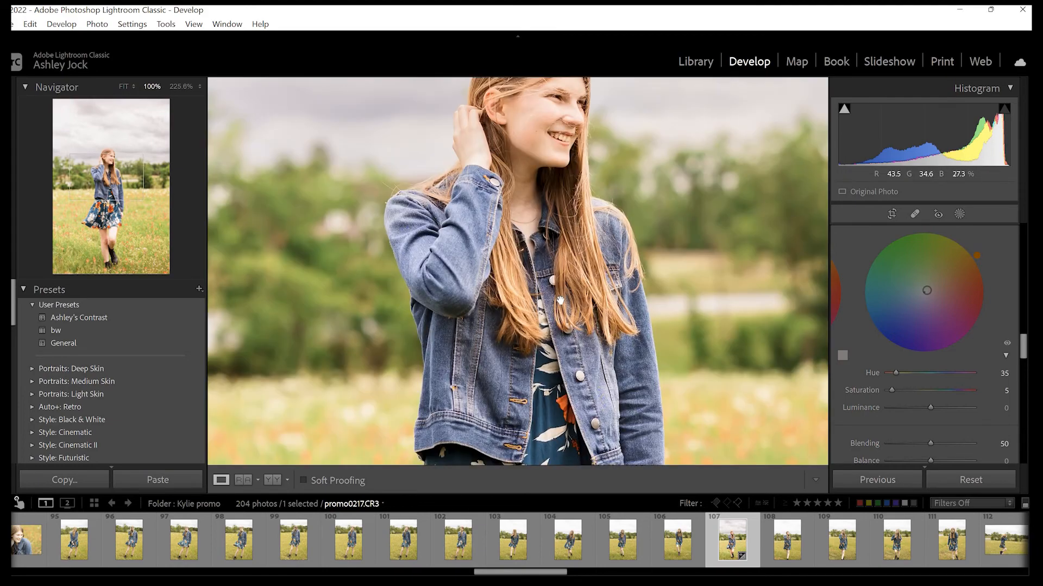
pyautogui.moveTo(552, 318); pyautogui.dragTo(535, 451)
pyautogui.press('z')
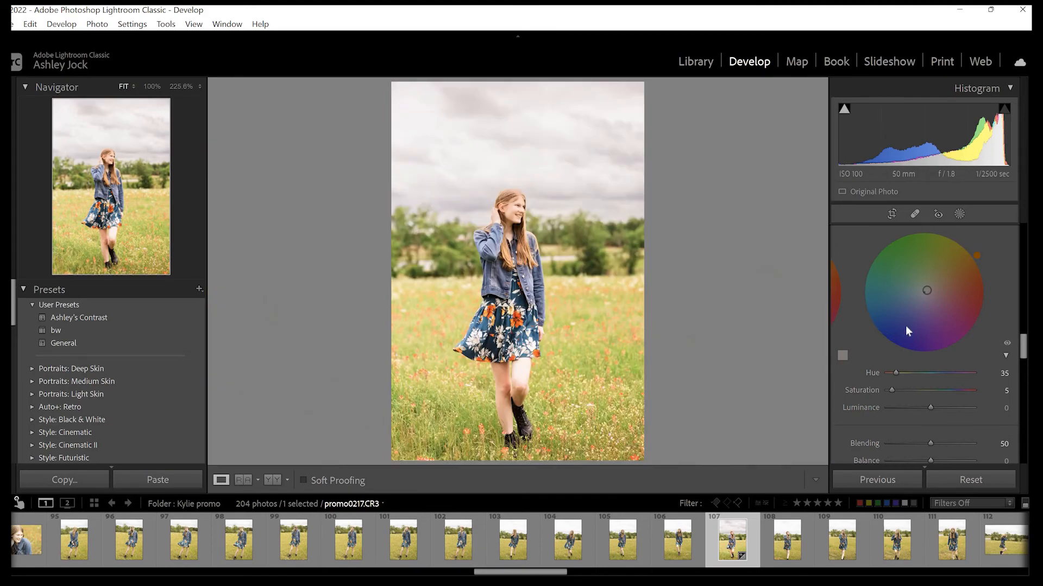
# Set the Calibration Green Primary Hue to +36 and the Shadows Tint to −8.
pyautogui.scroll(-15, 923, 336)
pyautogui.scroll(-1, 955, 370)
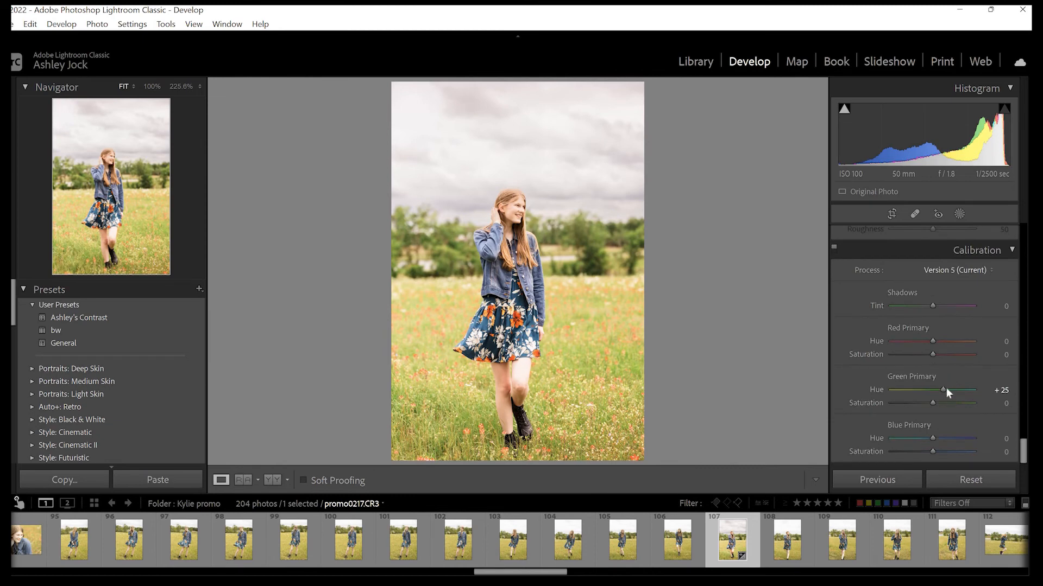
pyautogui.moveTo(966, 392)
pyautogui.mouseDown()
pyautogui.moveTo(934, 399)
pyautogui.moveTo(951, 396)
pyautogui.mouseUp()
pyautogui.moveTo(932, 306)
pyautogui.mouseDown()
pyautogui.moveTo(963, 308)
pyautogui.moveTo(931, 311)
pyautogui.mouseUp()
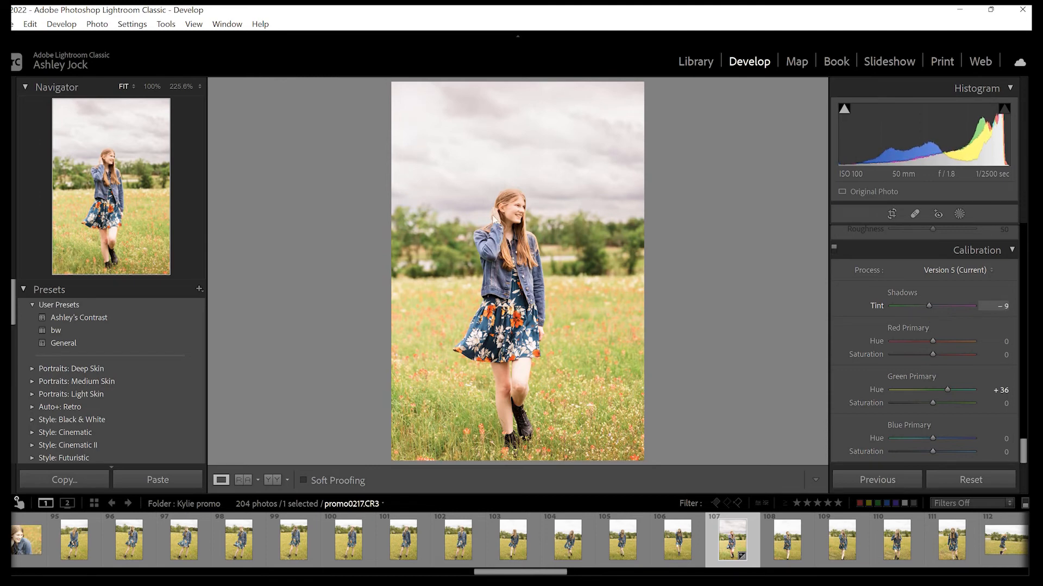
# Compare the photo with and without the Calibration adjustments and examine the subject at 100%.
pyautogui.click(835, 247)
pyautogui.click(835, 247)
pyautogui.click(835, 247)
pyautogui.click(835, 246)
pyautogui.press('z')
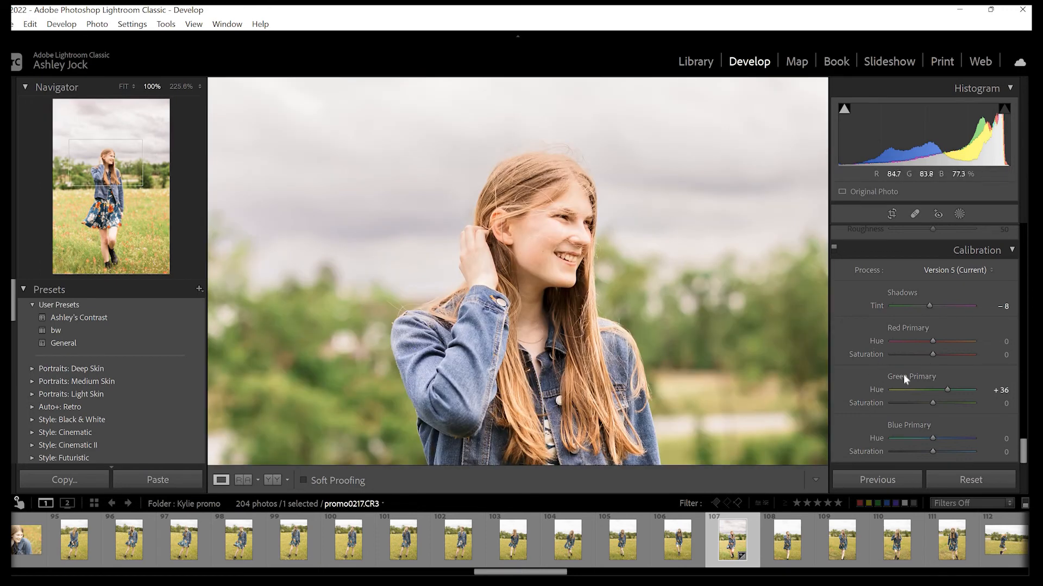
pyautogui.press('z')
# Lower the Blacks in the Basic adjustments to −27.
pyautogui.scroll(15, 904, 373)
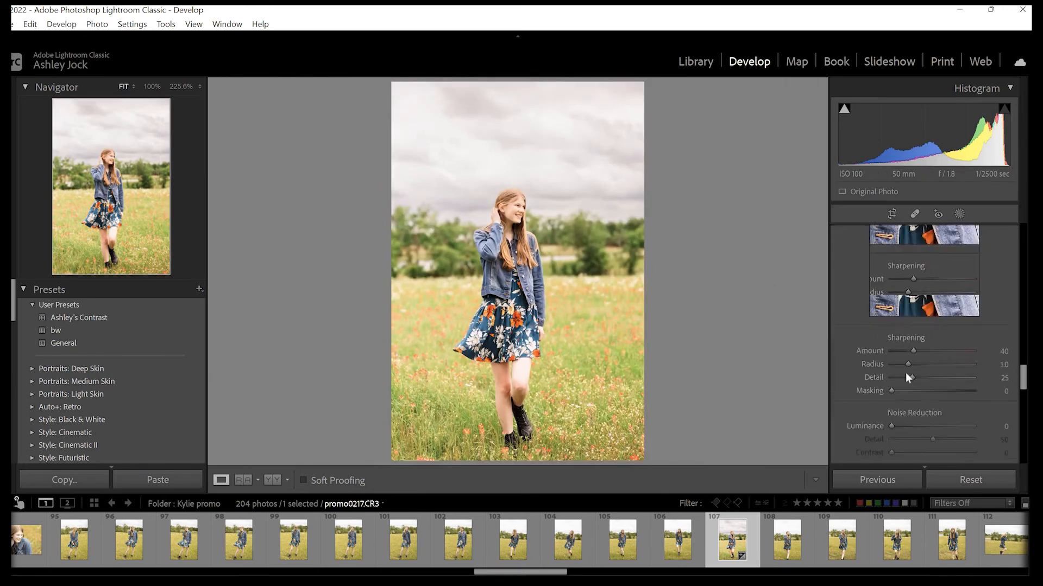
pyautogui.scroll(15, 905, 373)
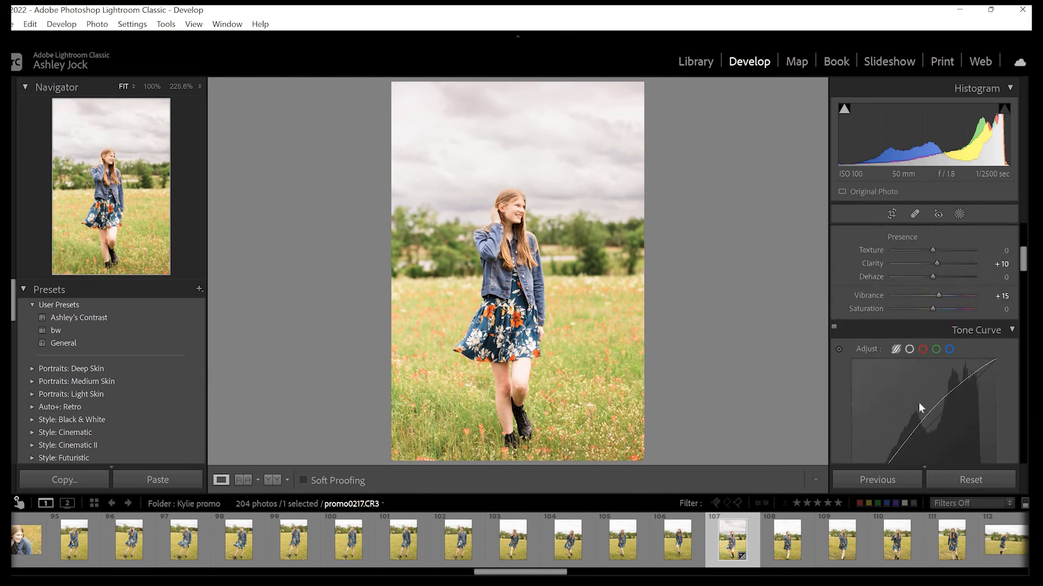
pyautogui.scroll(-2, 930, 370)
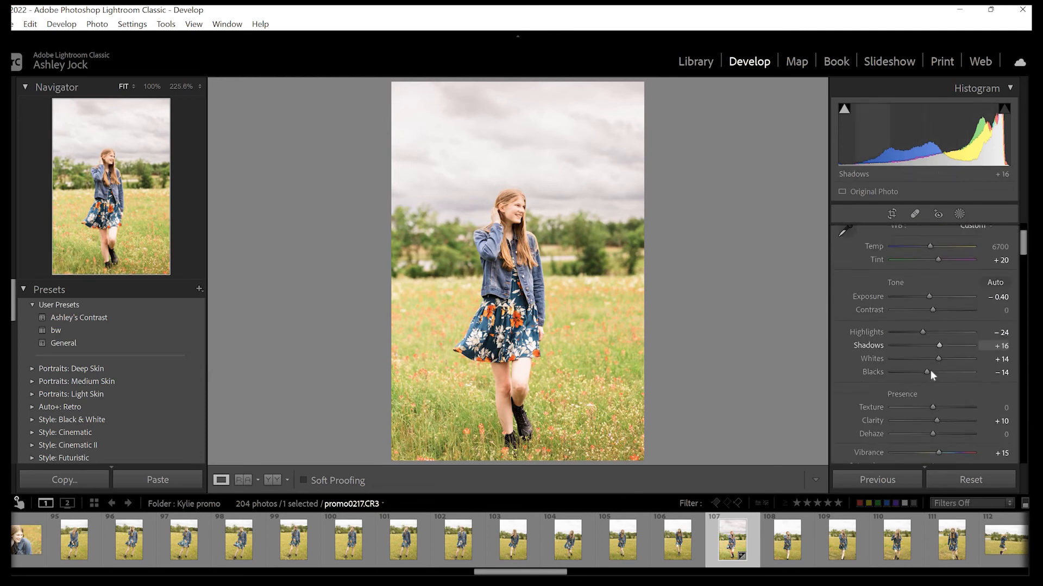
pyautogui.click(921, 371)
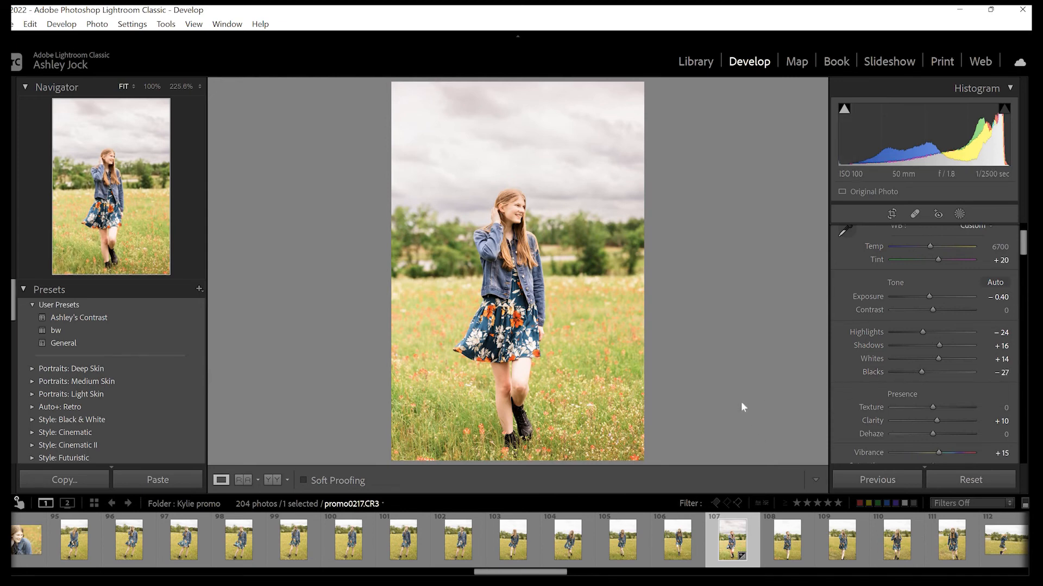
# Compare the edited photo with its before version several times and inspect it up close.
pyautogui.press('\\')
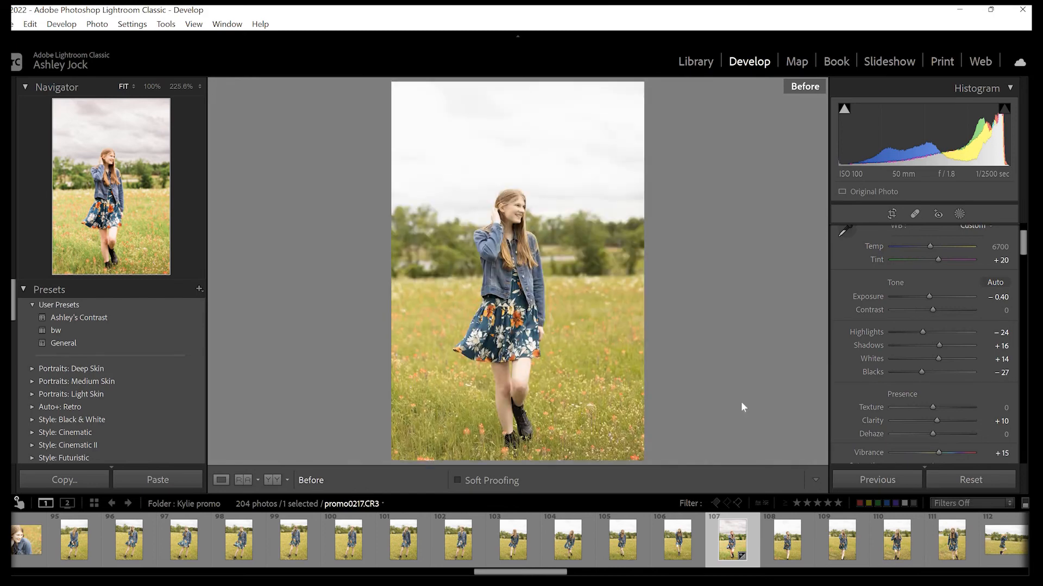
pyautogui.press('\\')
pyautogui.press('\\')
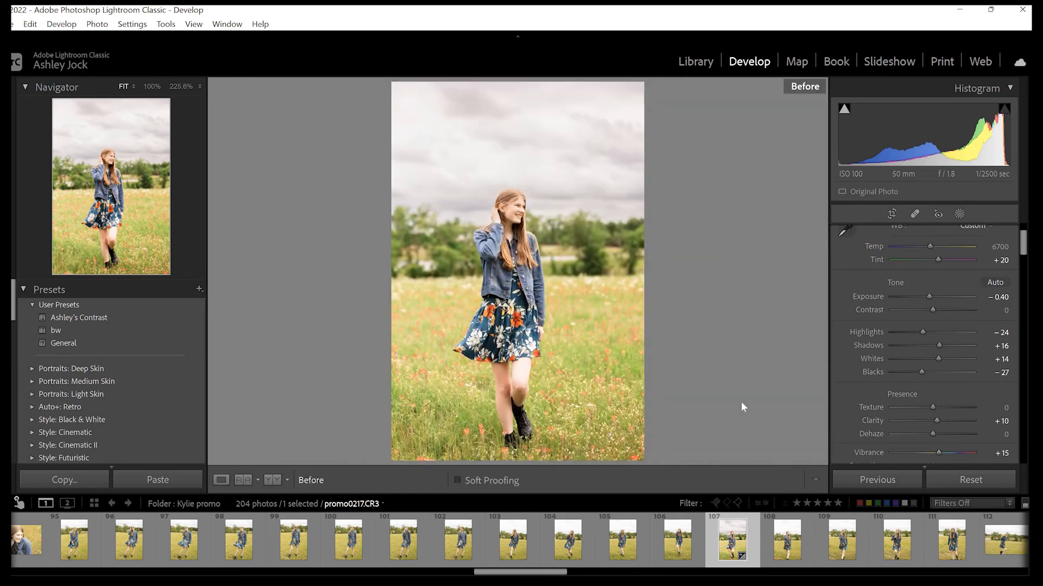
pyautogui.press('\\')
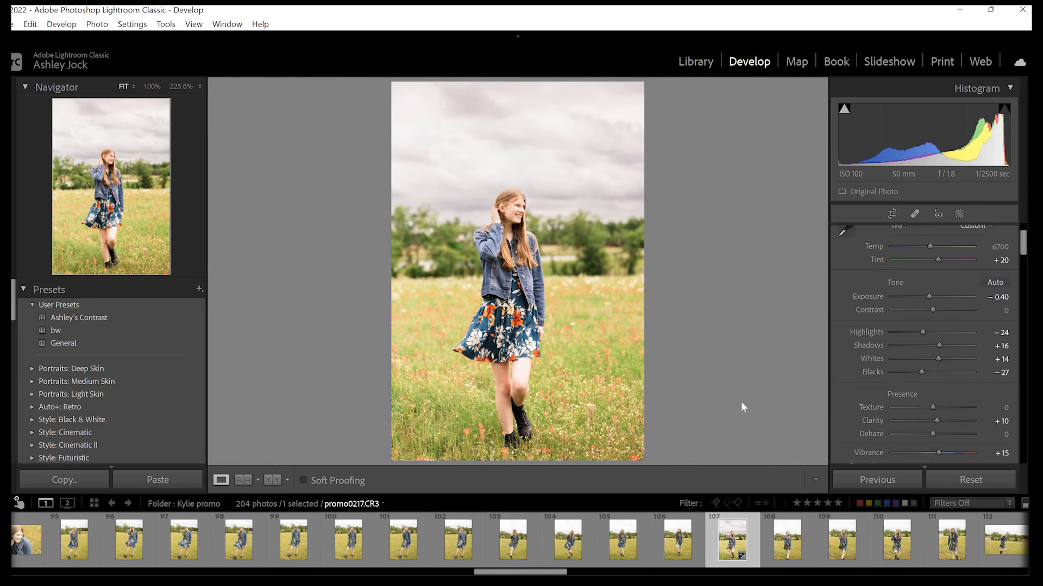
pyautogui.press('\\')
pyautogui.press('\\')
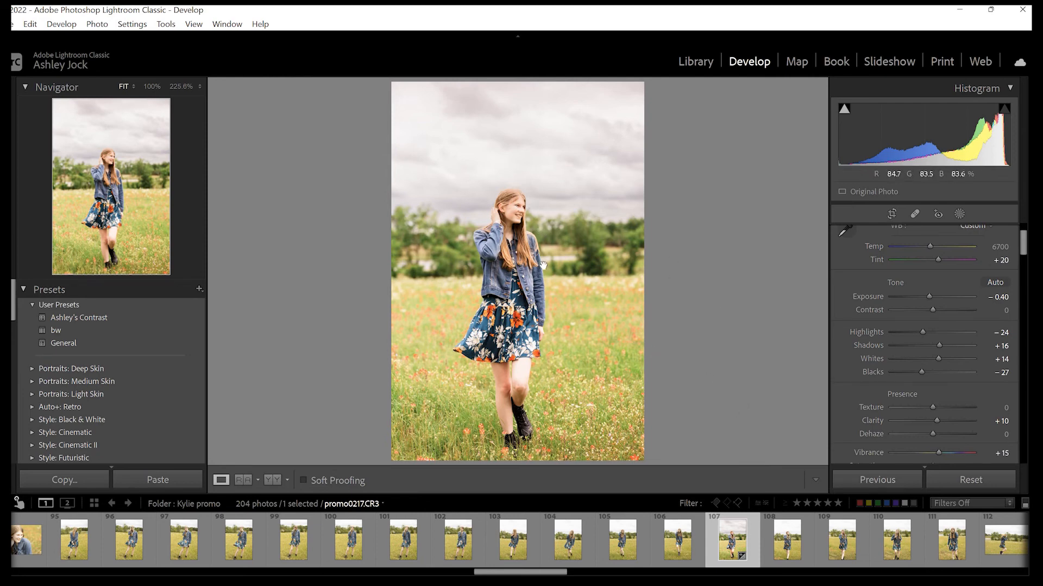
pyautogui.click(626, 263)
pyautogui.press('z')
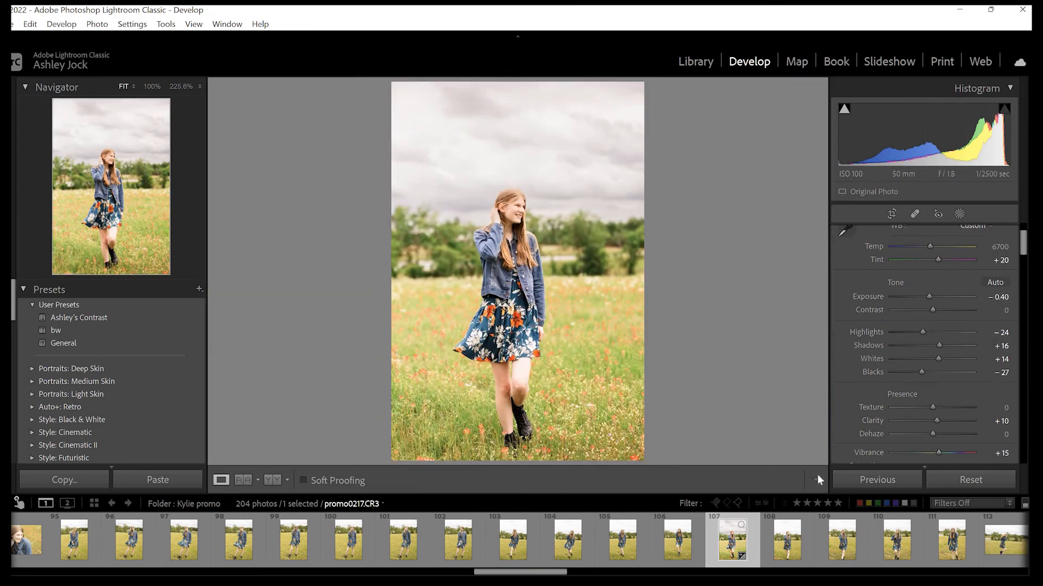
# Export promo0217.CR3 with the cd user preset and confirm the prompt about existing files.
pyautogui.rightClick(739, 525)
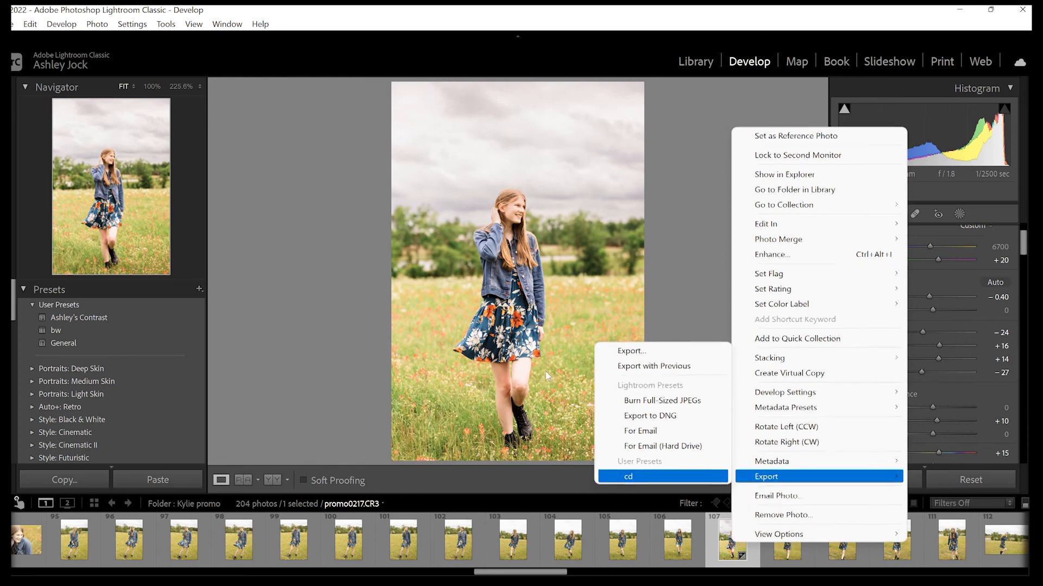
pyautogui.click(705, 476)
pyautogui.press('Return')
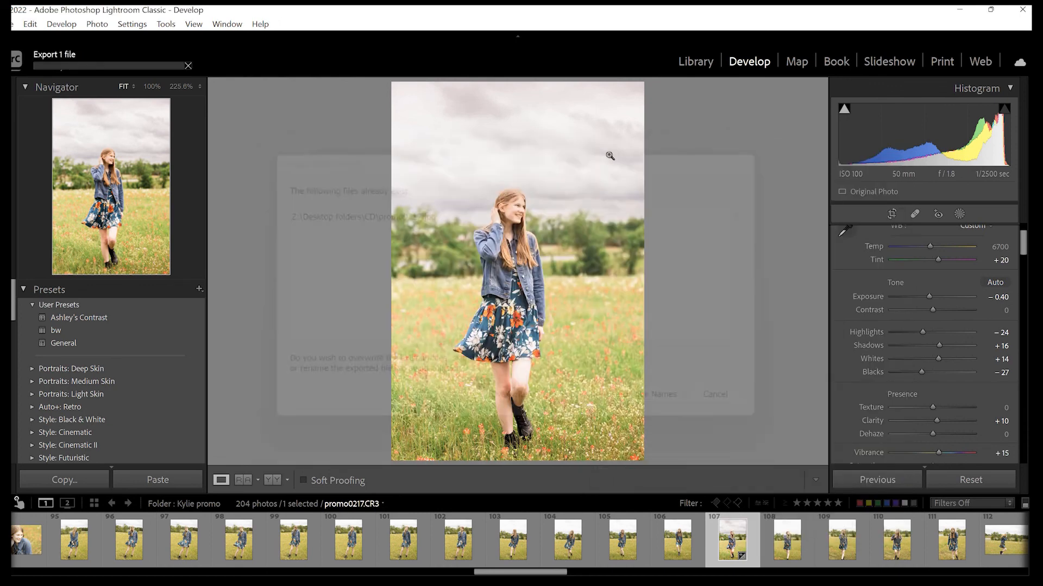